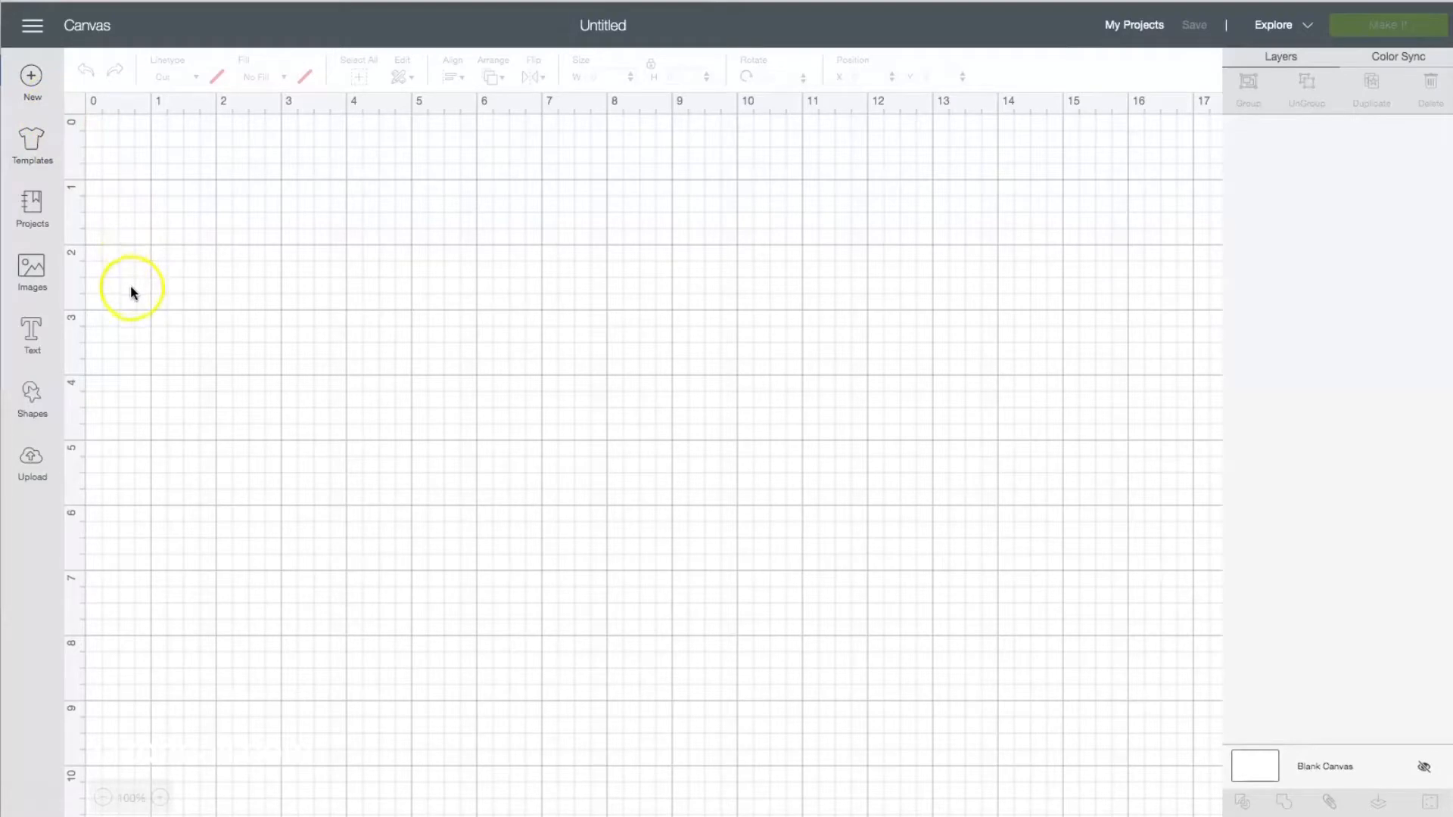
pyautogui.click(32, 461)
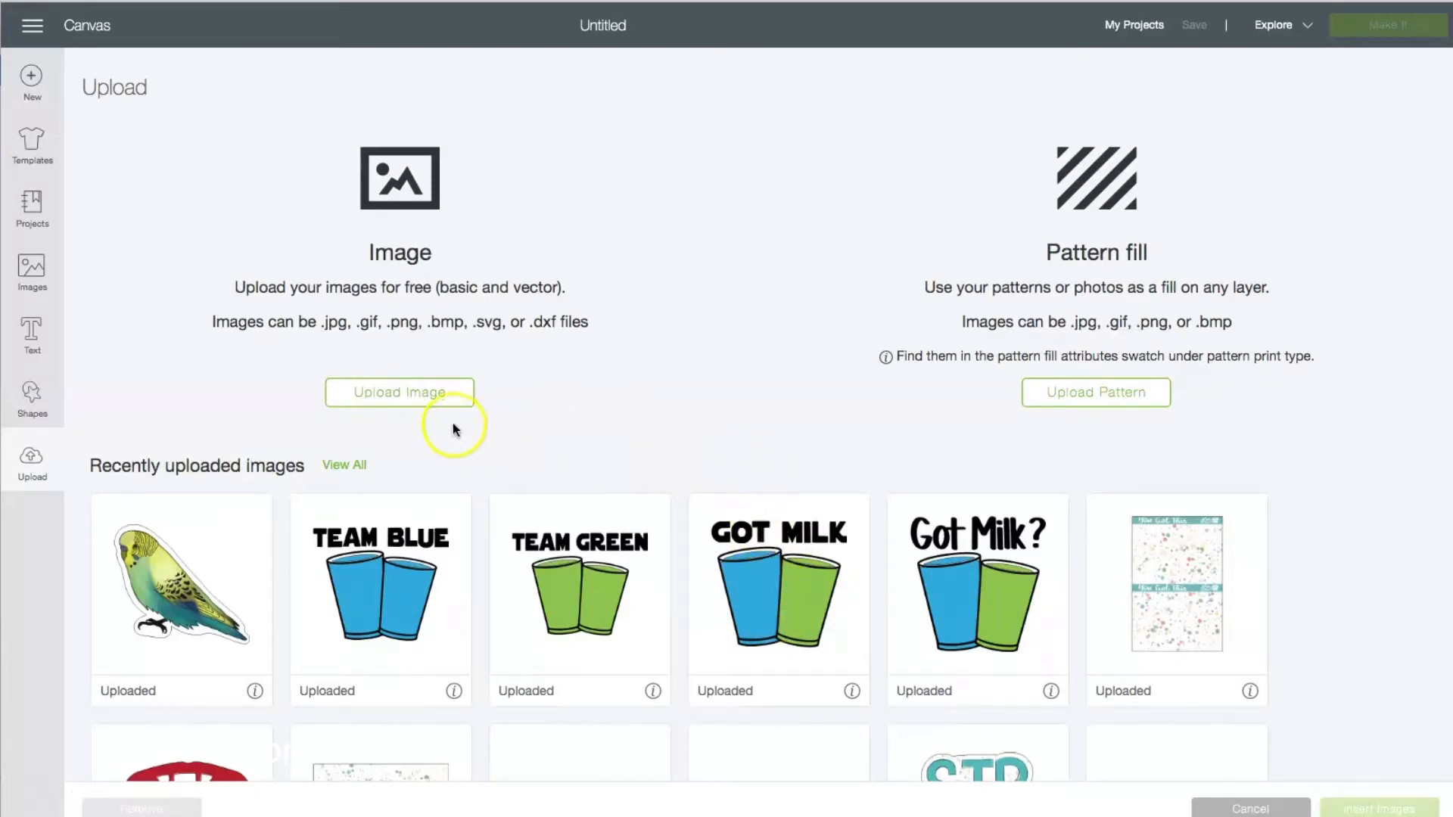
pyautogui.click(398, 393)
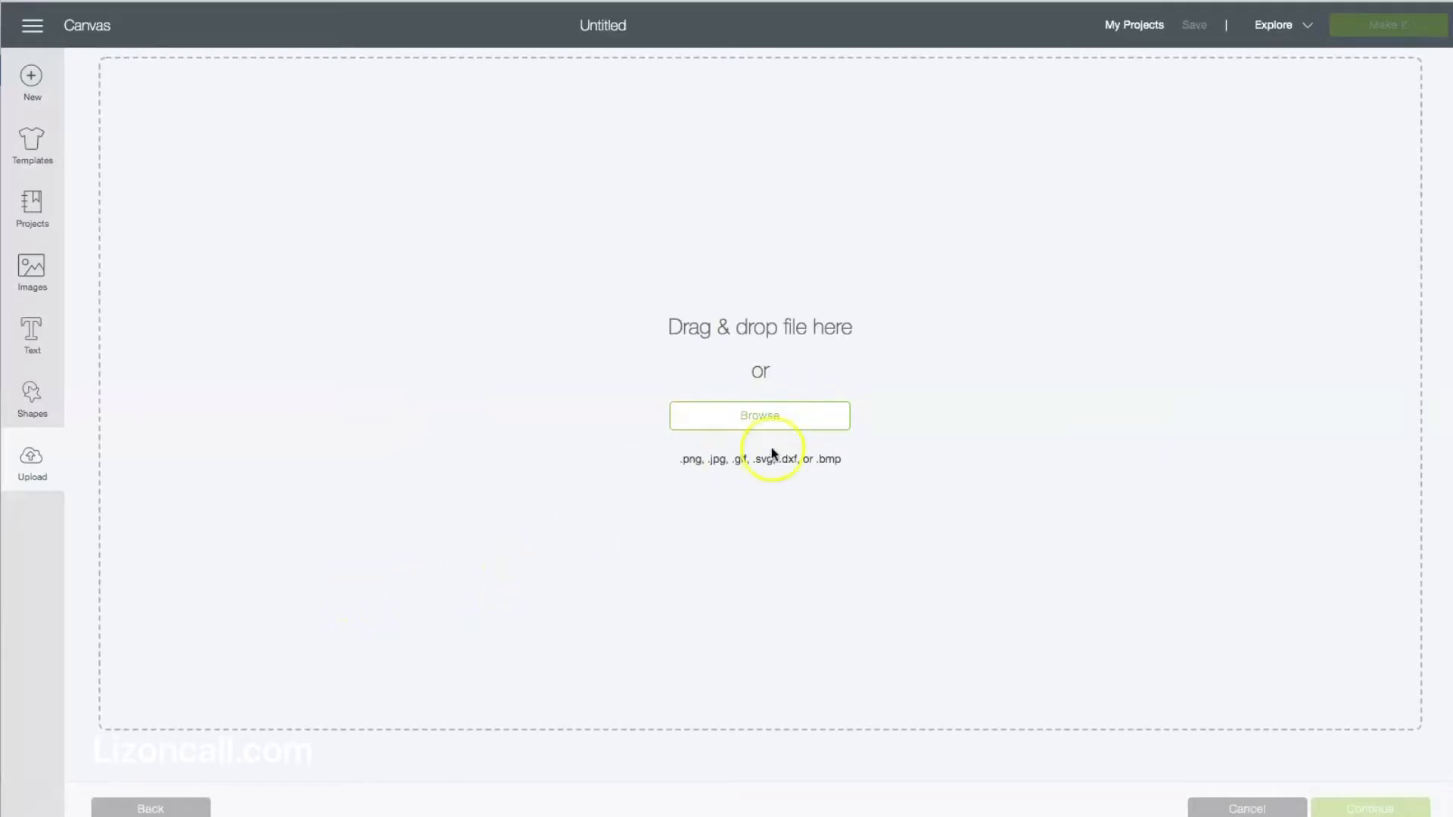
pyautogui.click(1269, 810)
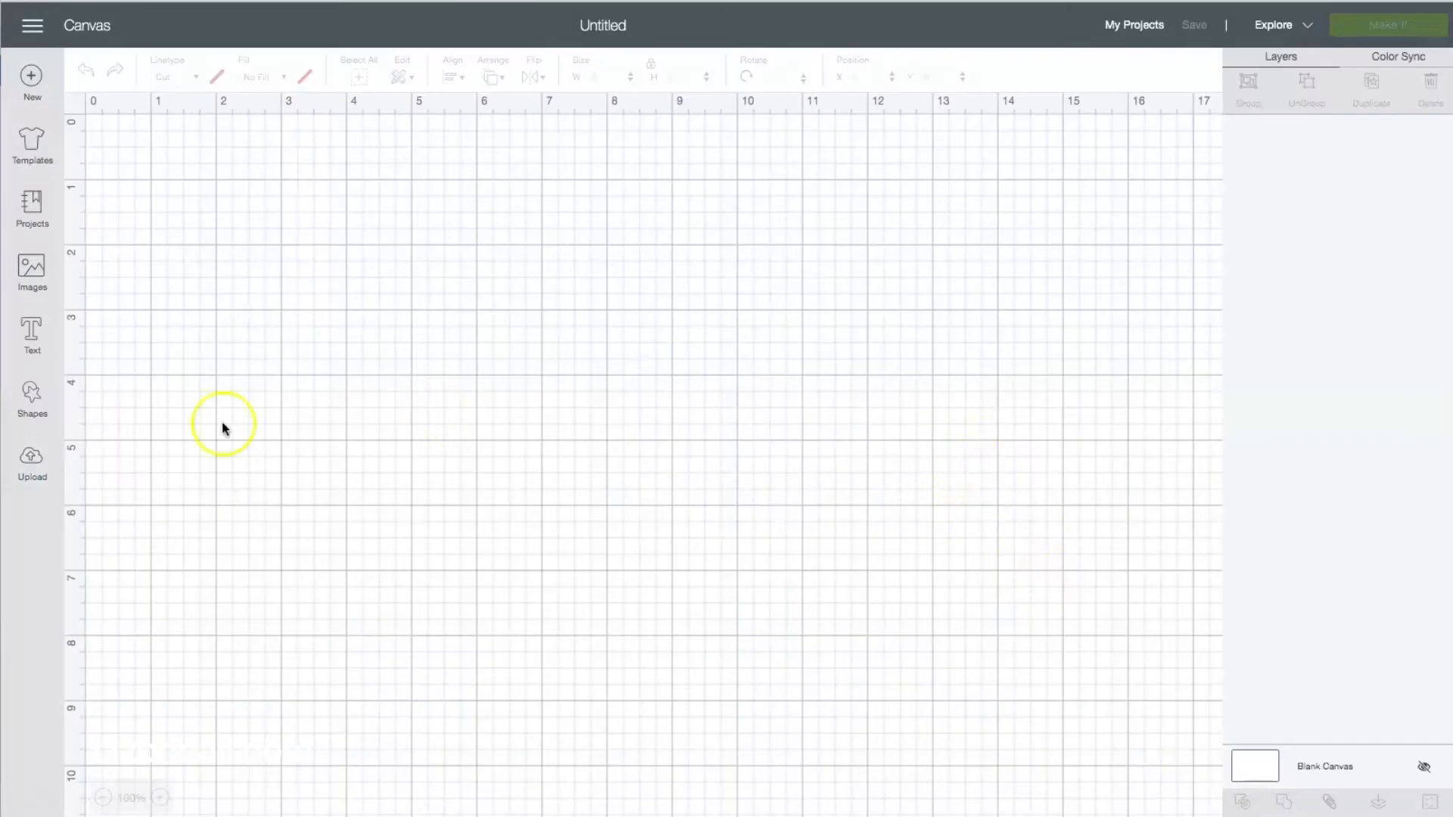
# Insert the recently uploaded all-caps "GOT MILK" two-cup image onto the canvas.
pyautogui.click(32, 459)
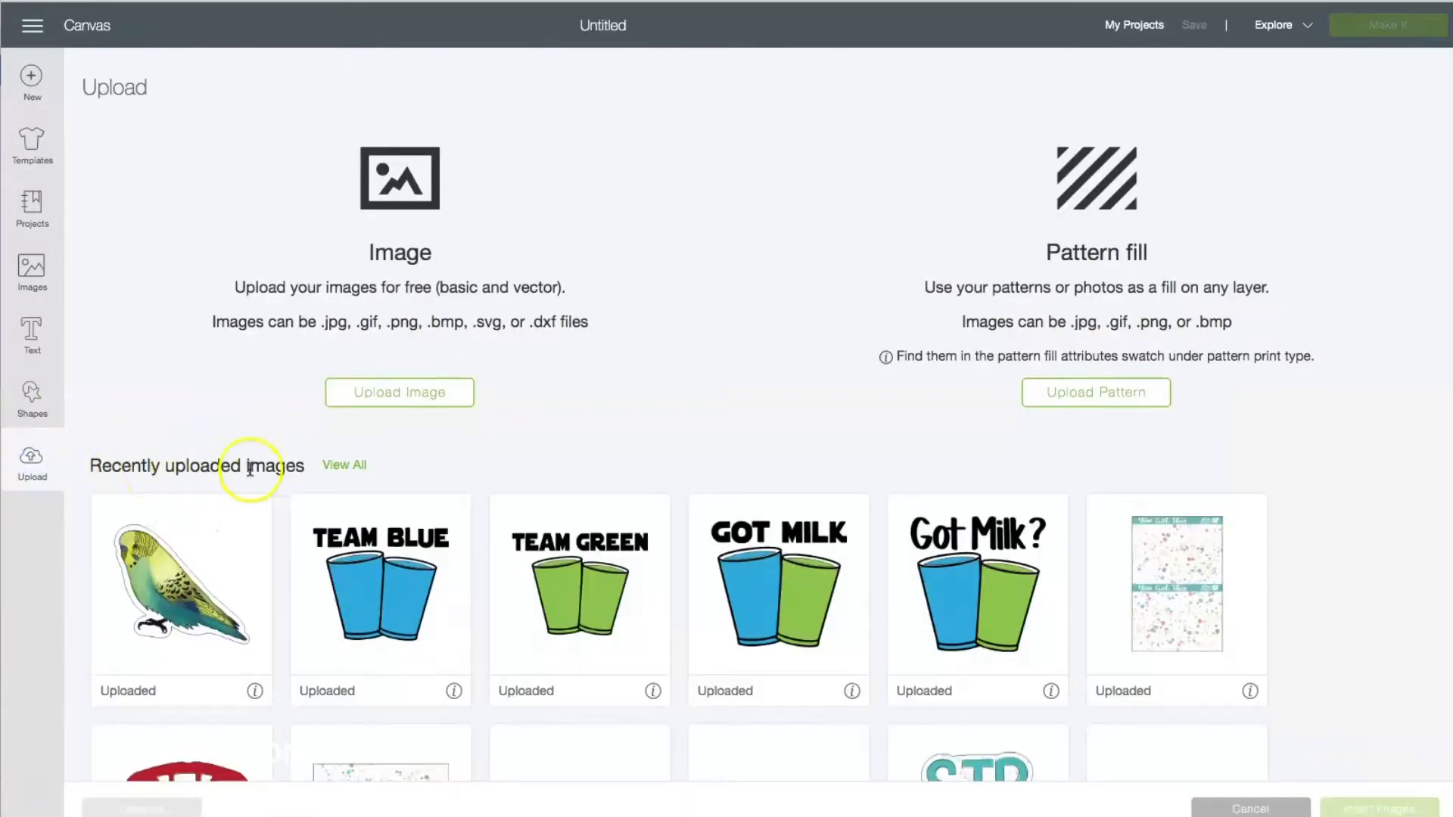
pyautogui.click(785, 554)
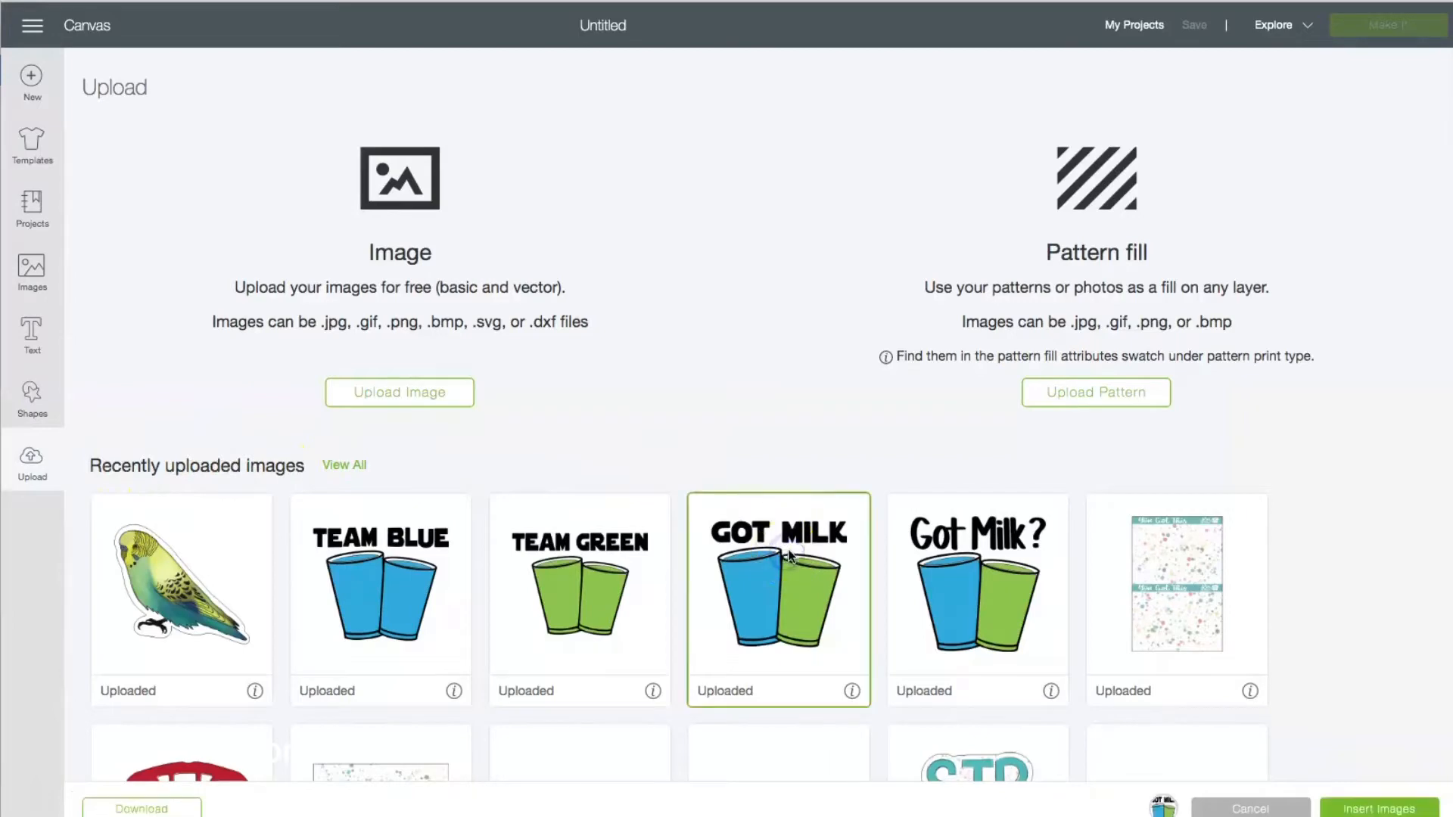
pyautogui.click(1388, 809)
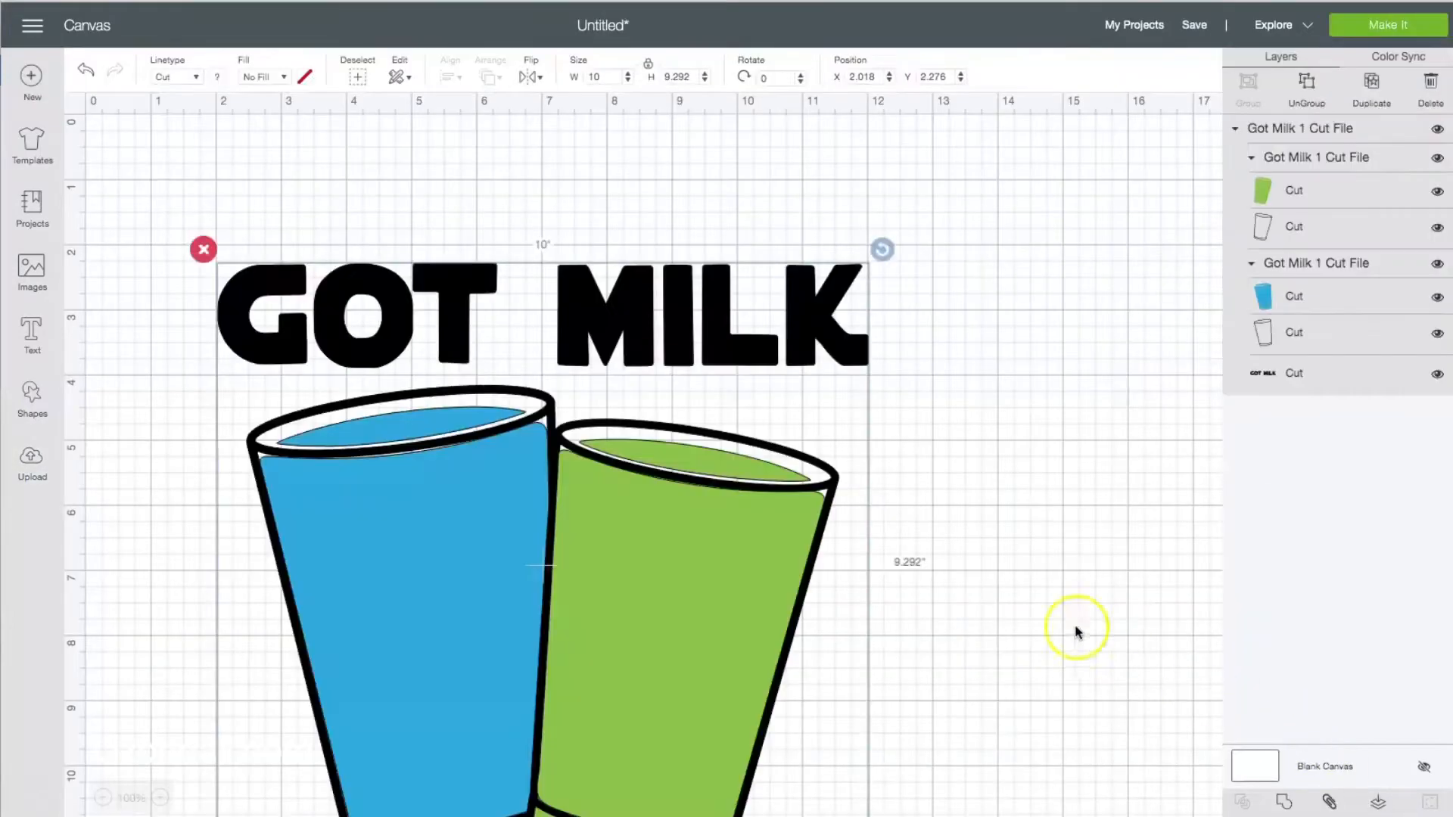
# Move the GOT MILK design near the canvas's upper-left corner and shrink it proportionally to about 8.5 inches wide.
pyautogui.moveTo(736, 577); pyautogui.dragTo(659, 474)
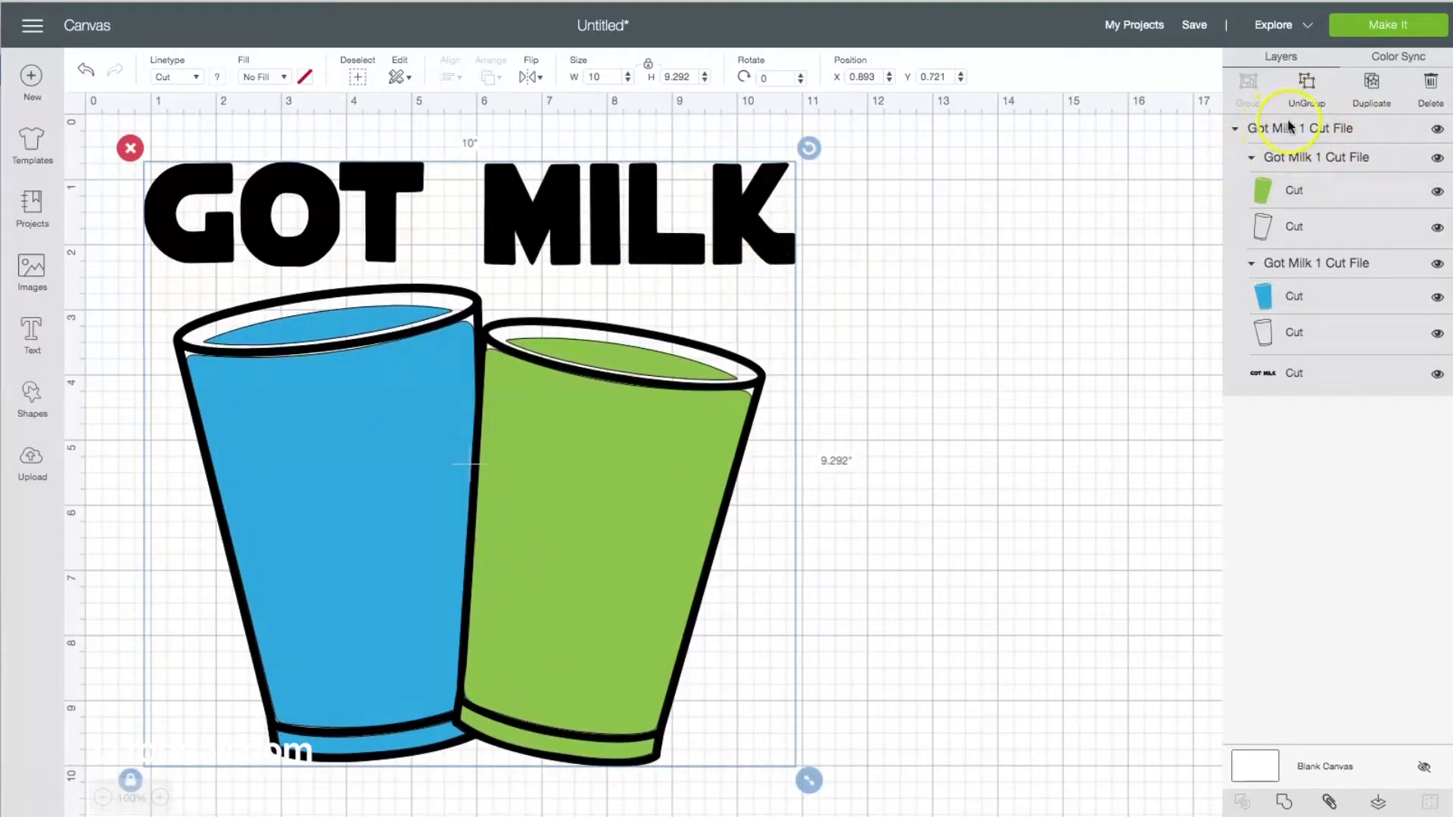
pyautogui.moveTo(809, 783); pyautogui.dragTo(696, 679)
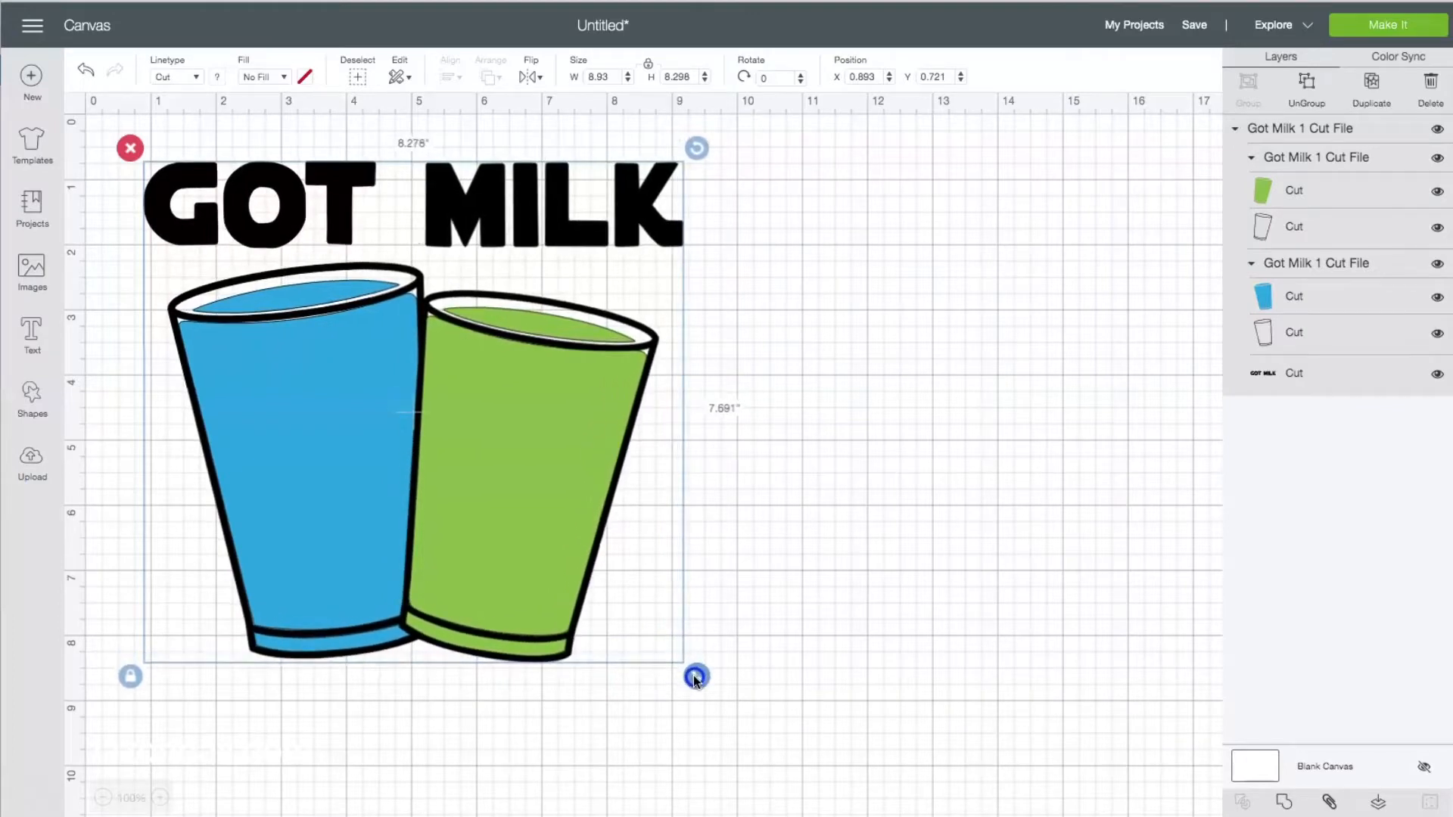
pyautogui.moveTo(695, 680); pyautogui.dragTo(711, 689)
pyautogui.click(872, 581)
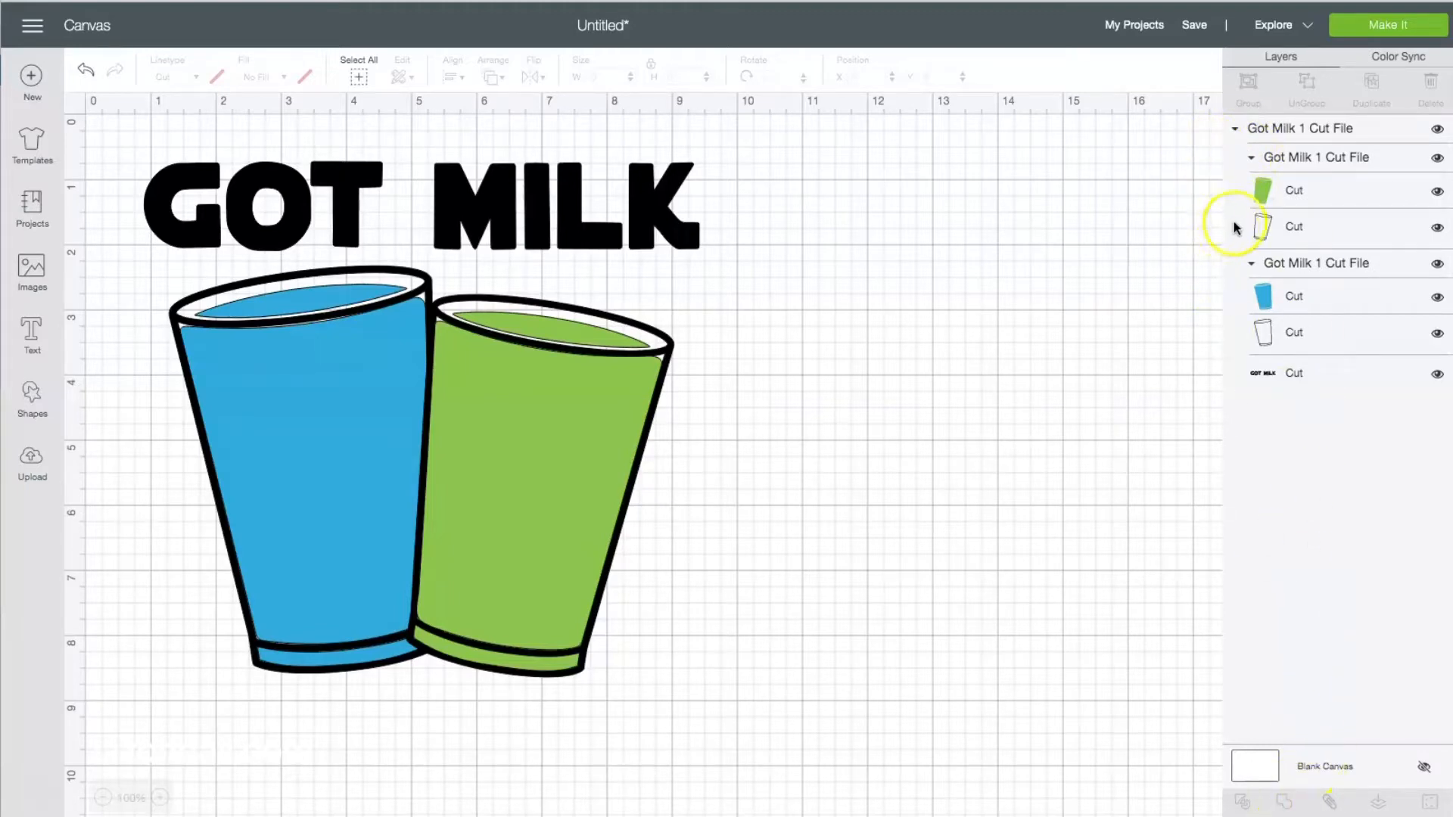
# Ungroup the whole GOT MILK design and both cup groups so that every fill and outline is a separate layer.
pyautogui.click(1270, 129)
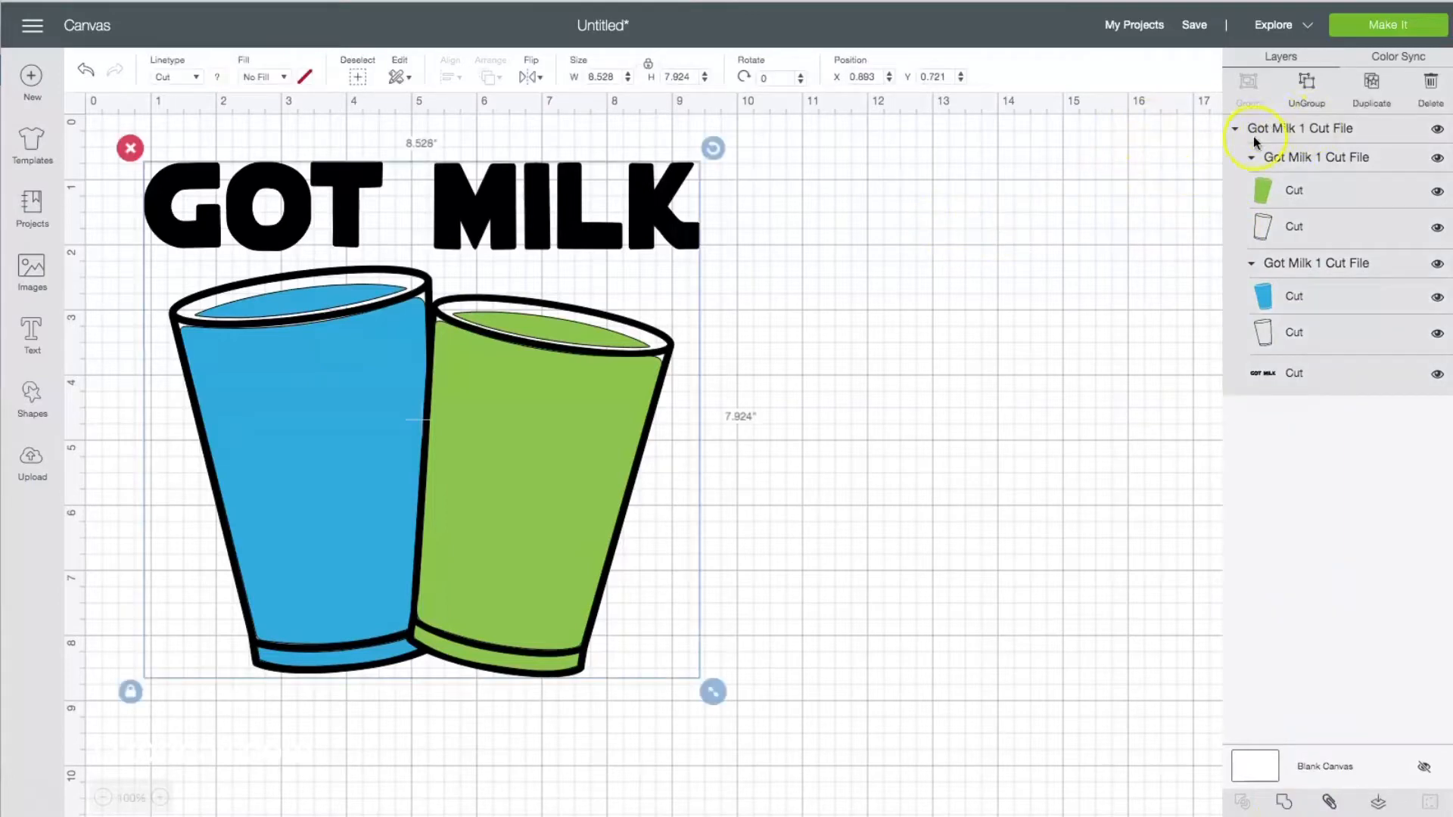
pyautogui.click(1310, 91)
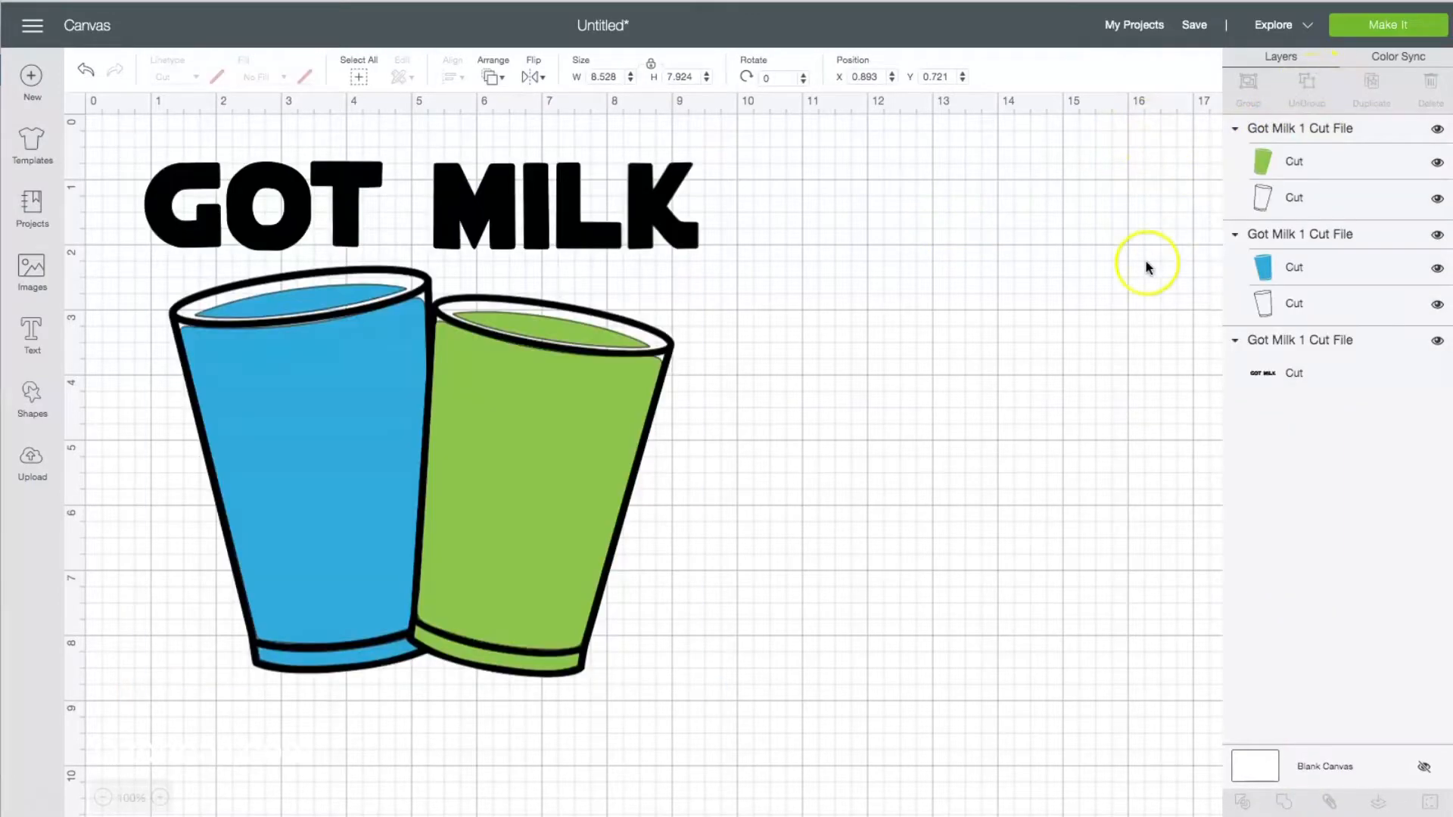
pyautogui.click(1277, 130)
pyautogui.click(1307, 89)
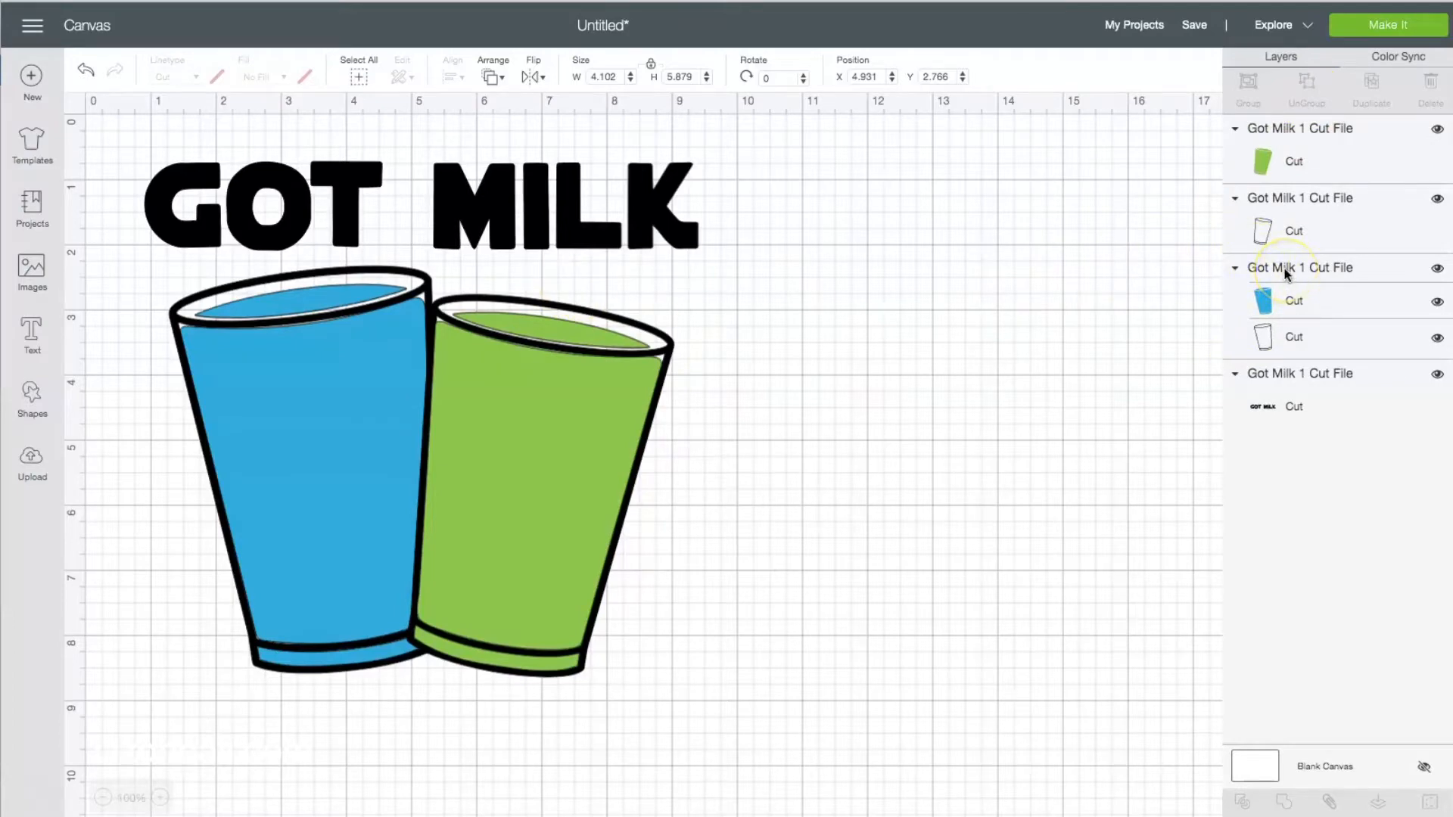
pyautogui.click(1285, 274)
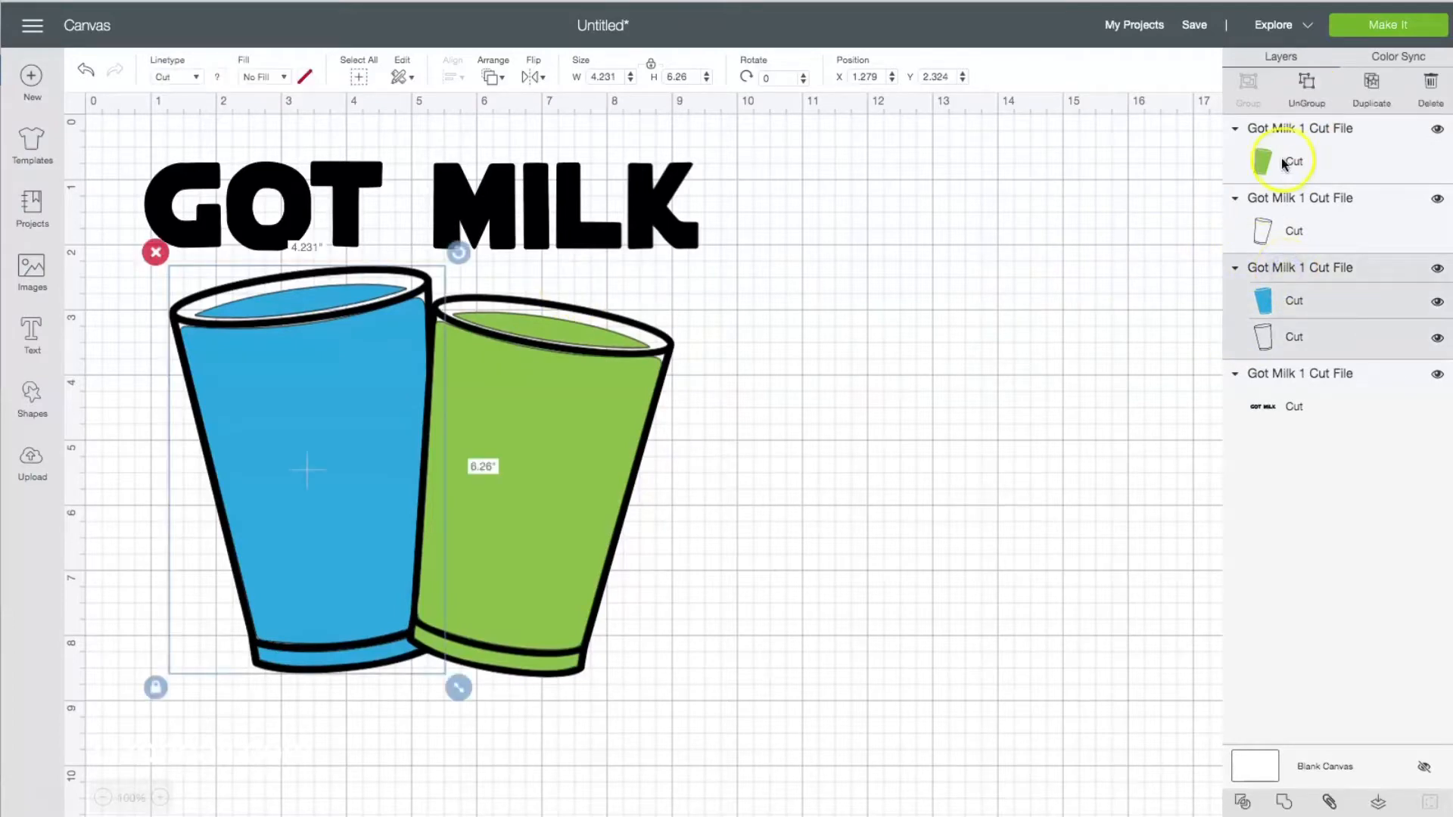
pyautogui.click(1307, 90)
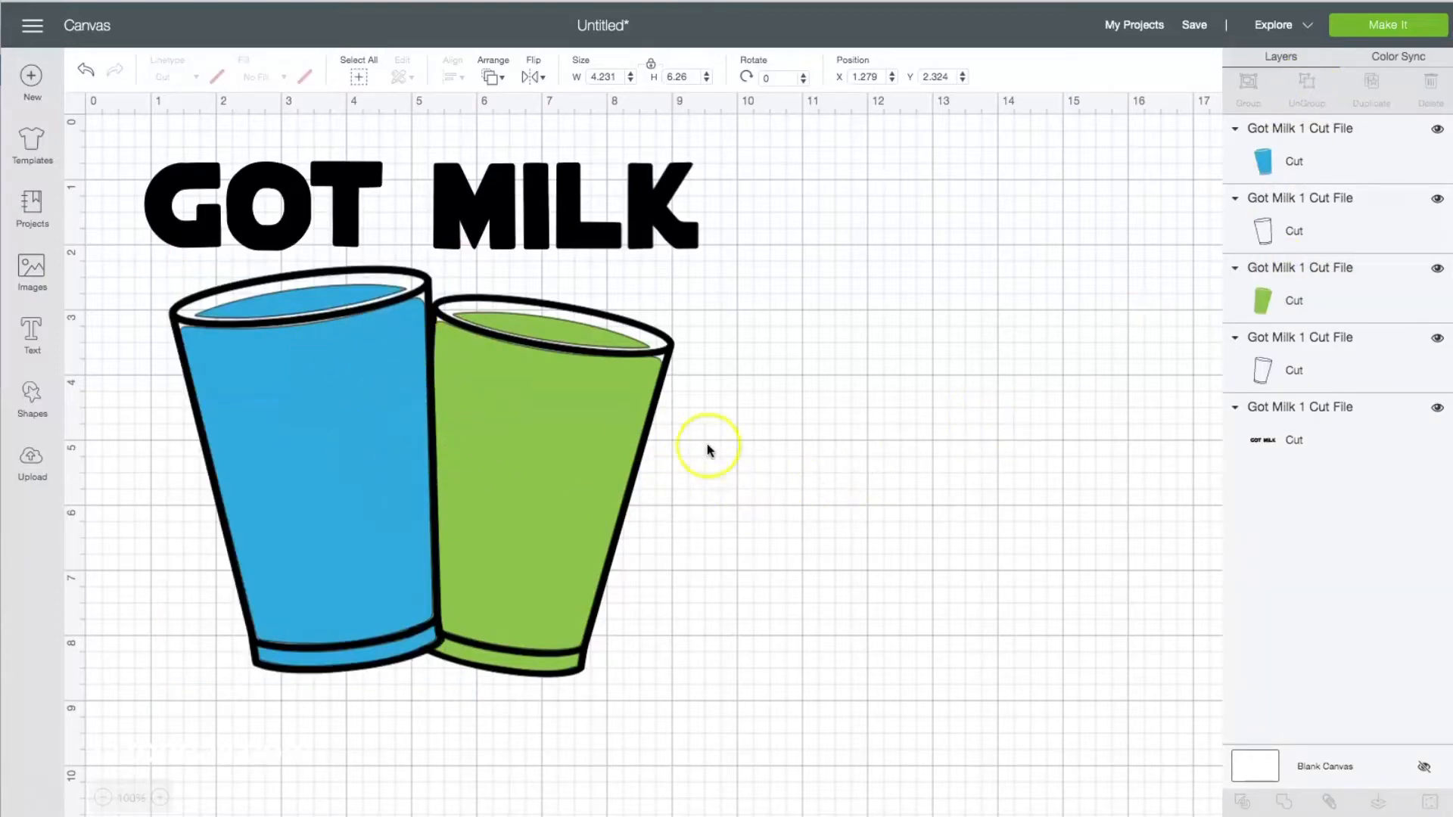
# Reorder the layers so the blue cup's outline and blue fill sit beneath the GOT MILK text layer.
pyautogui.click(1325, 300)
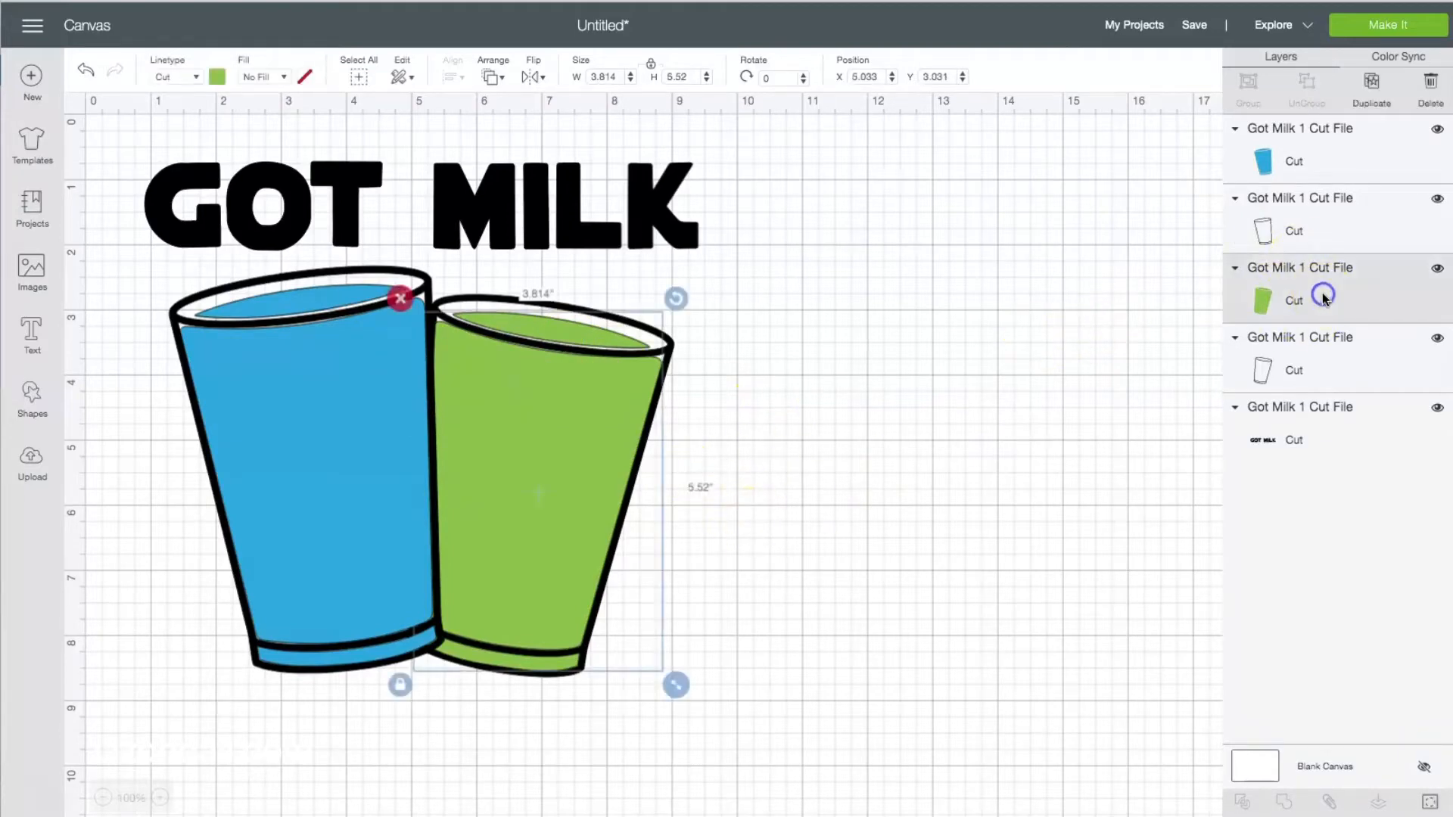
pyautogui.click(1325, 345)
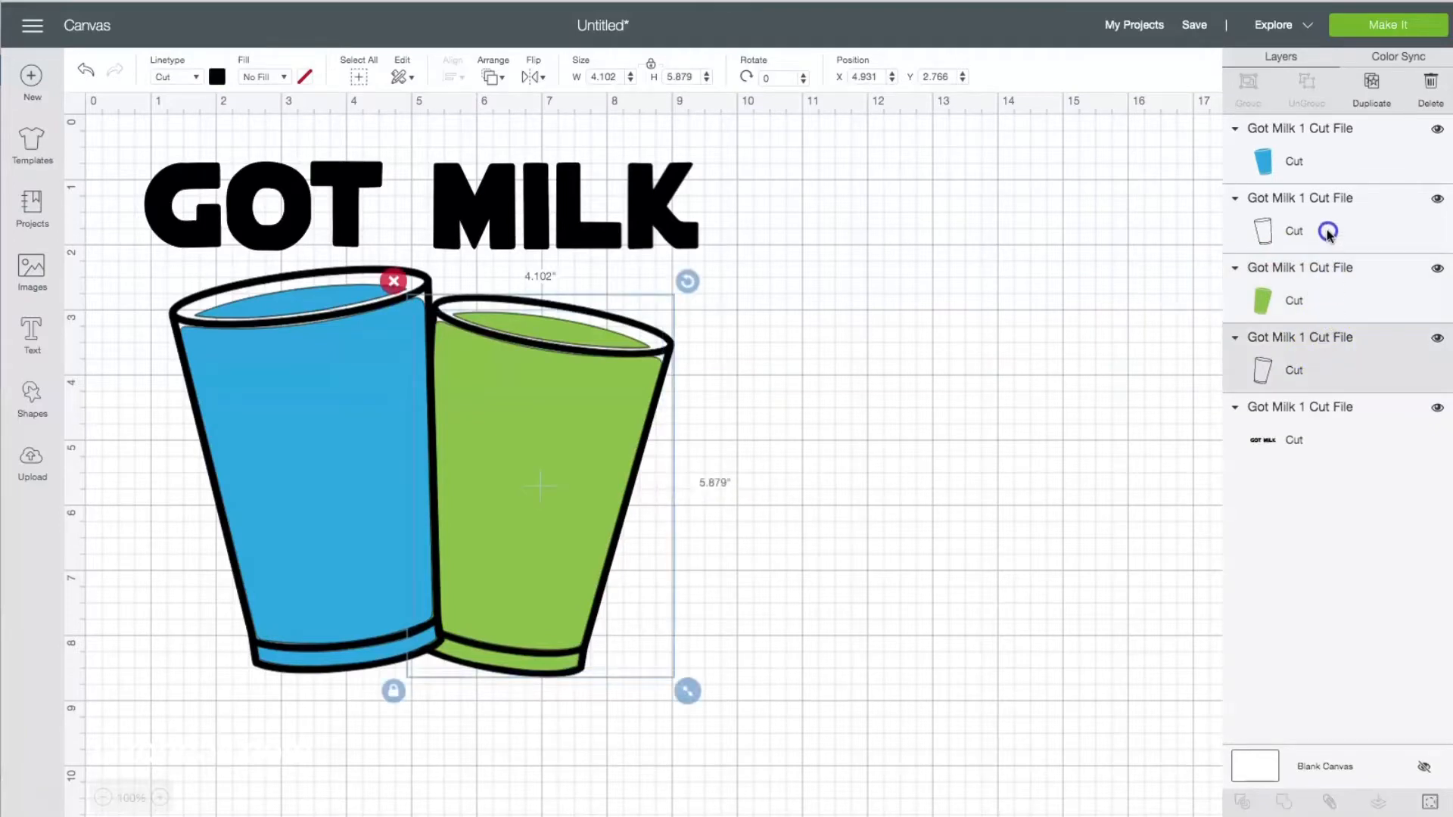
pyautogui.click(1310, 152)
pyautogui.click(1324, 303)
pyautogui.click(1308, 148)
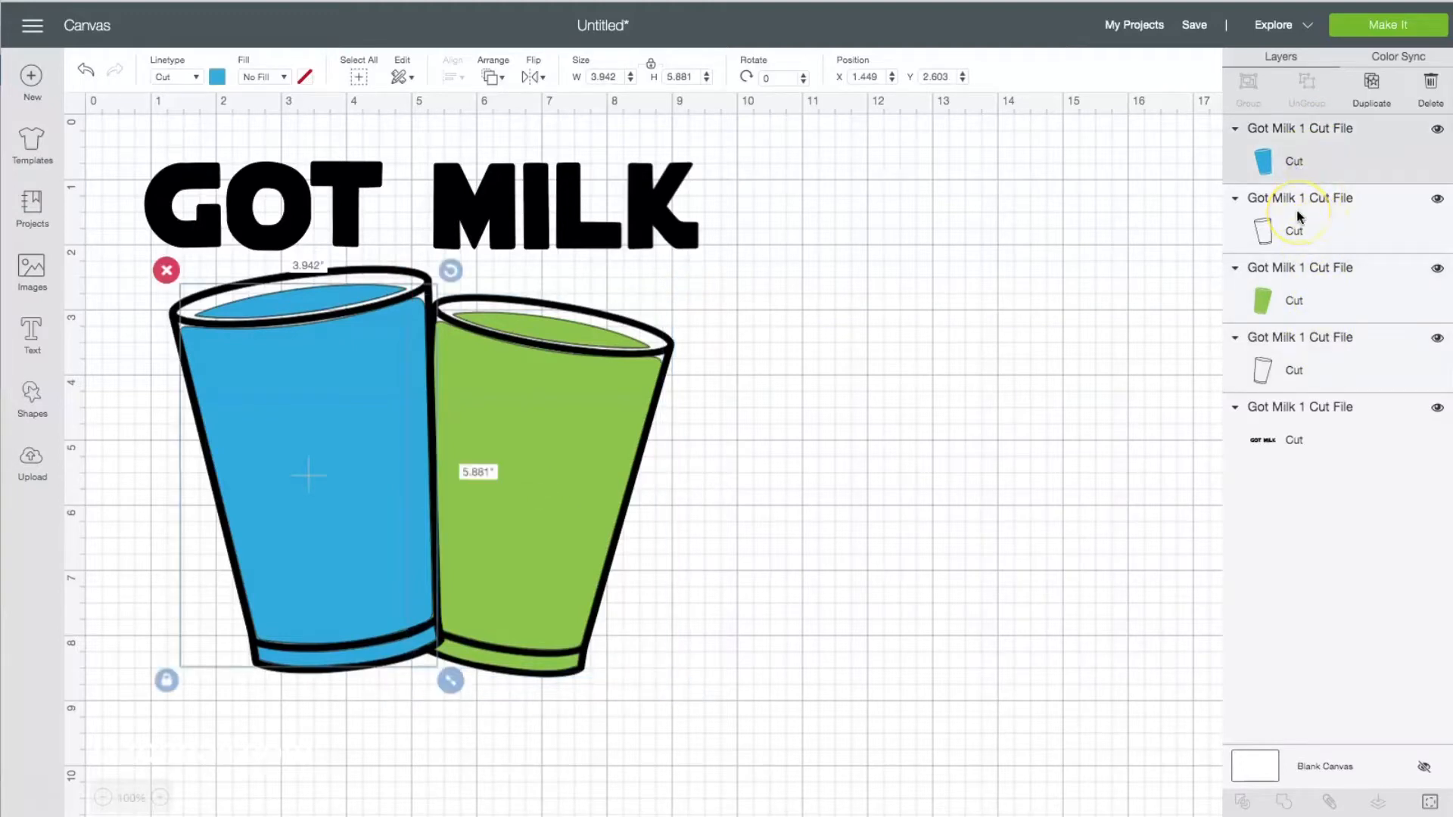
pyautogui.moveTo(1299, 216); pyautogui.dragTo(1303, 401)
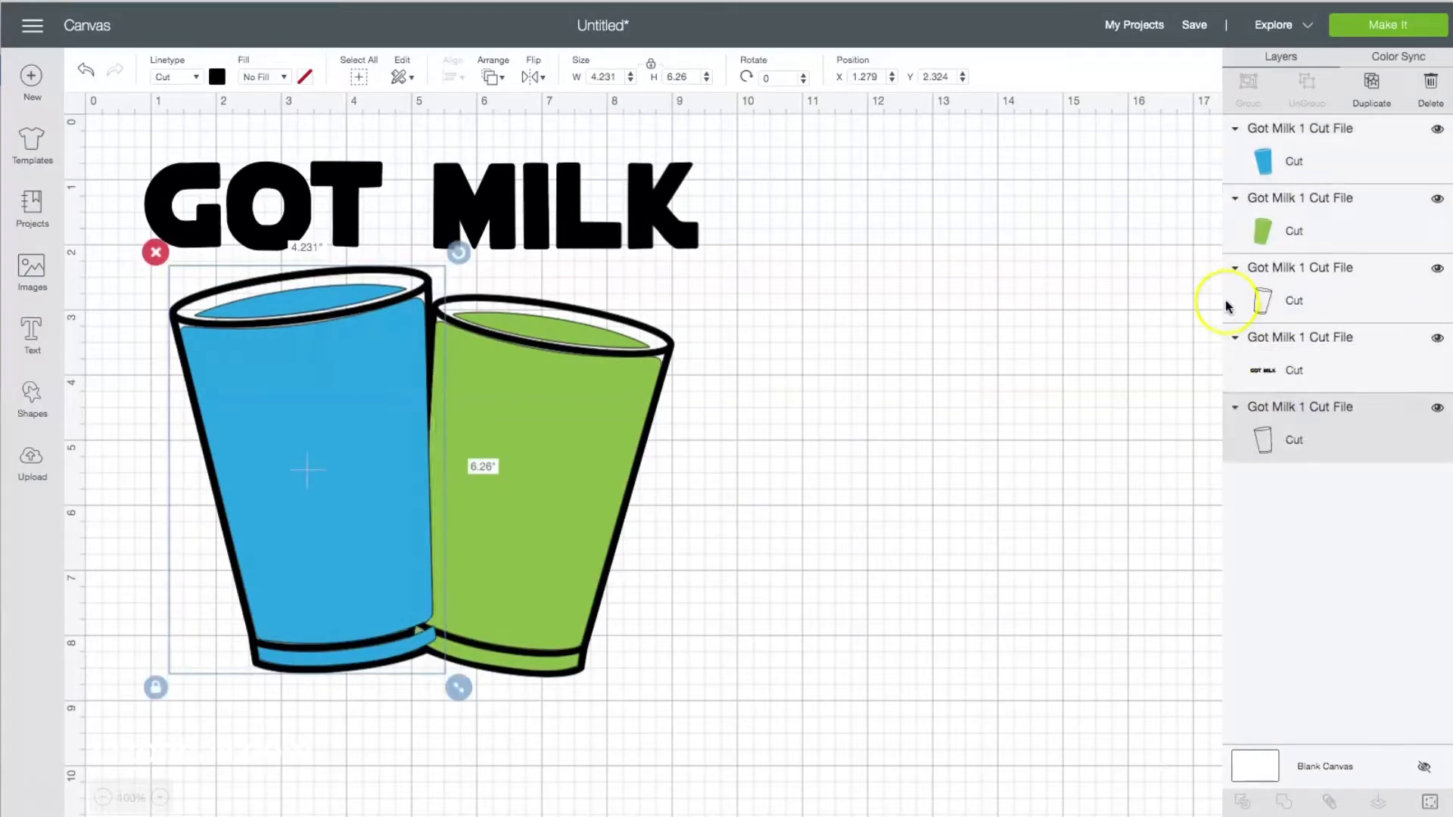
pyautogui.moveTo(1294, 161); pyautogui.dragTo(1298, 390)
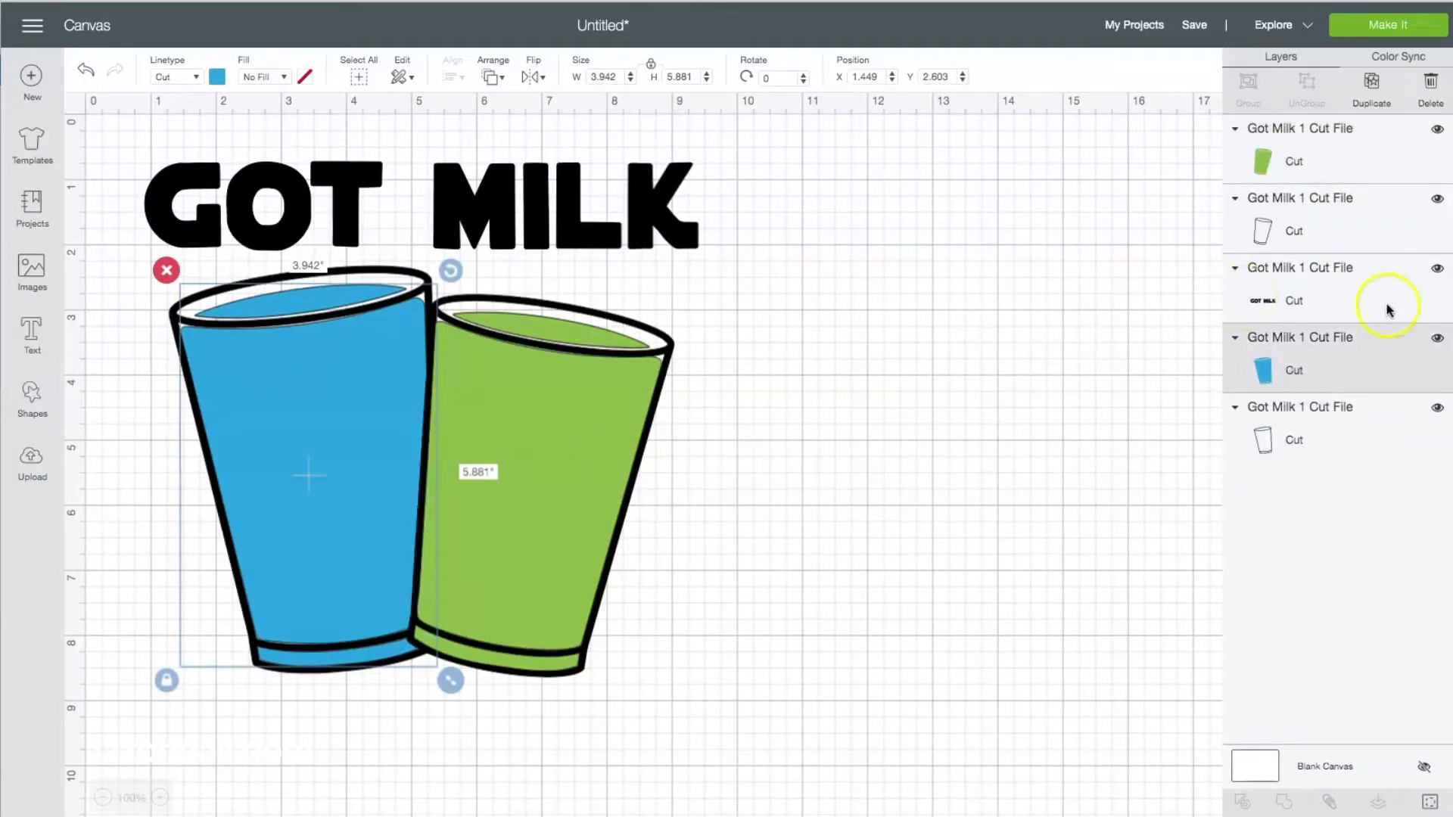
# Hide the blue and green fill layers and place a duplicate of both cup outlines beside the originals, at about X 11.
pyautogui.click(1438, 340)
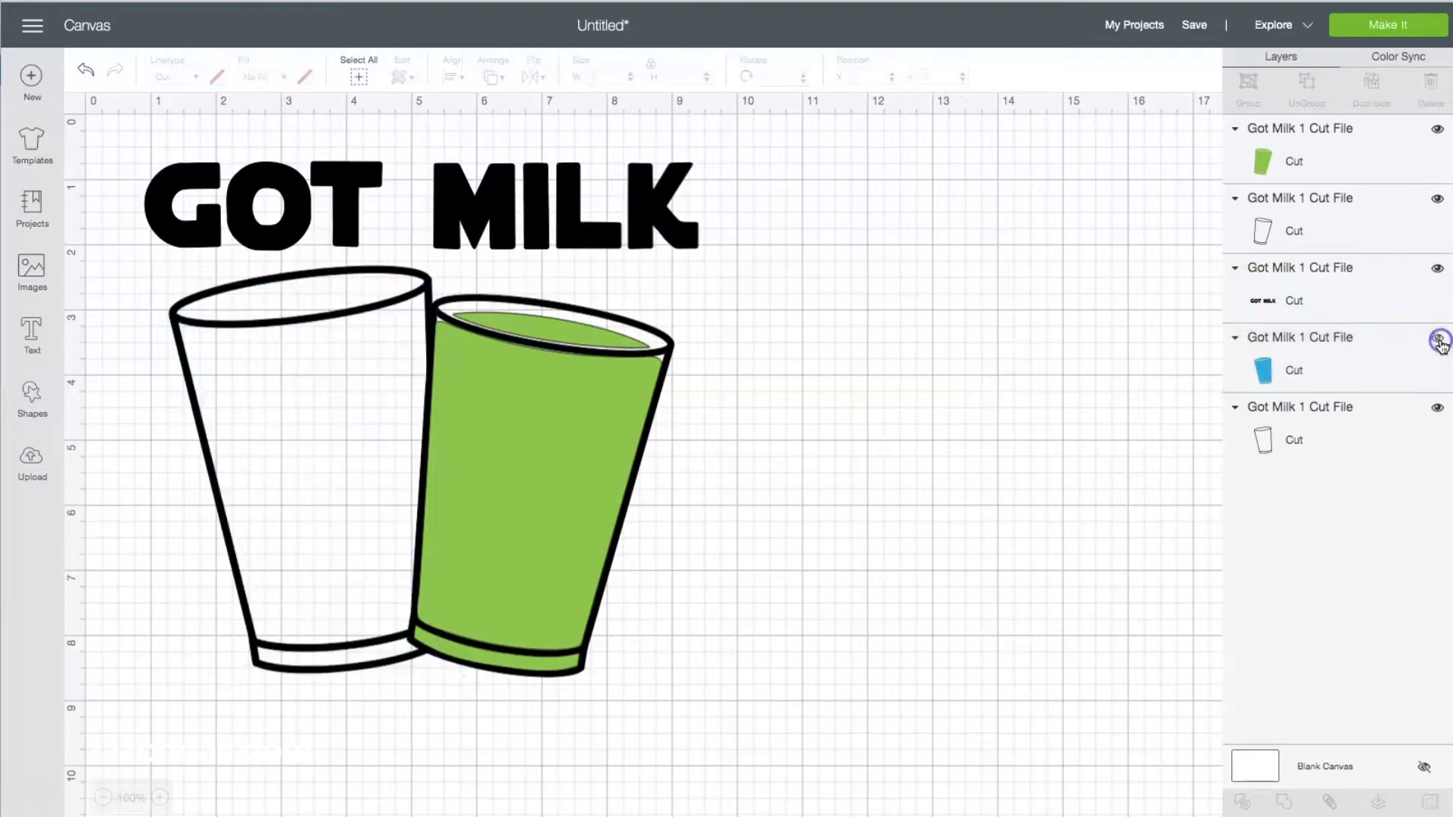
pyautogui.click(1437, 130)
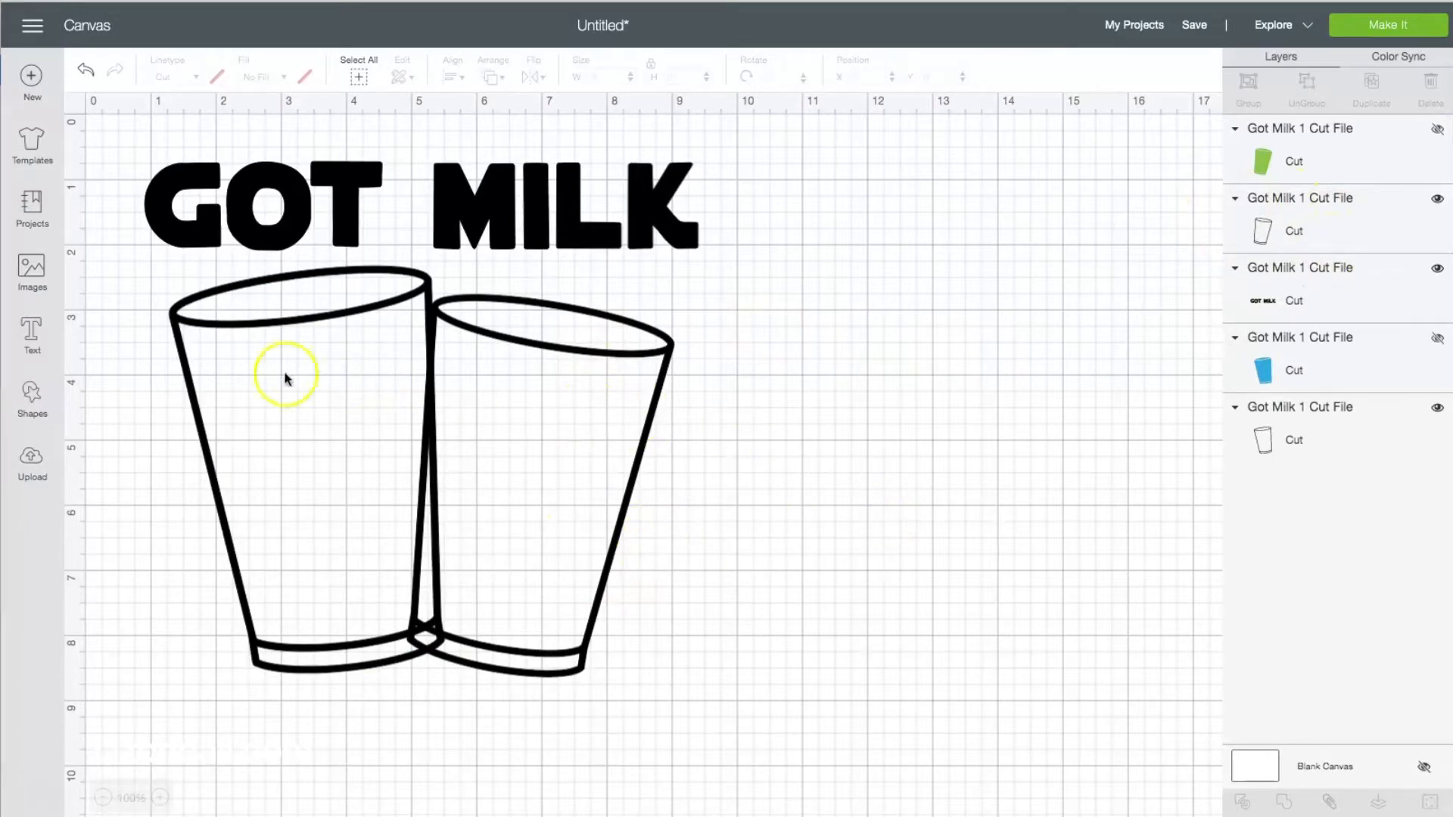
pyautogui.moveTo(139, 386); pyautogui.dragTo(727, 742)
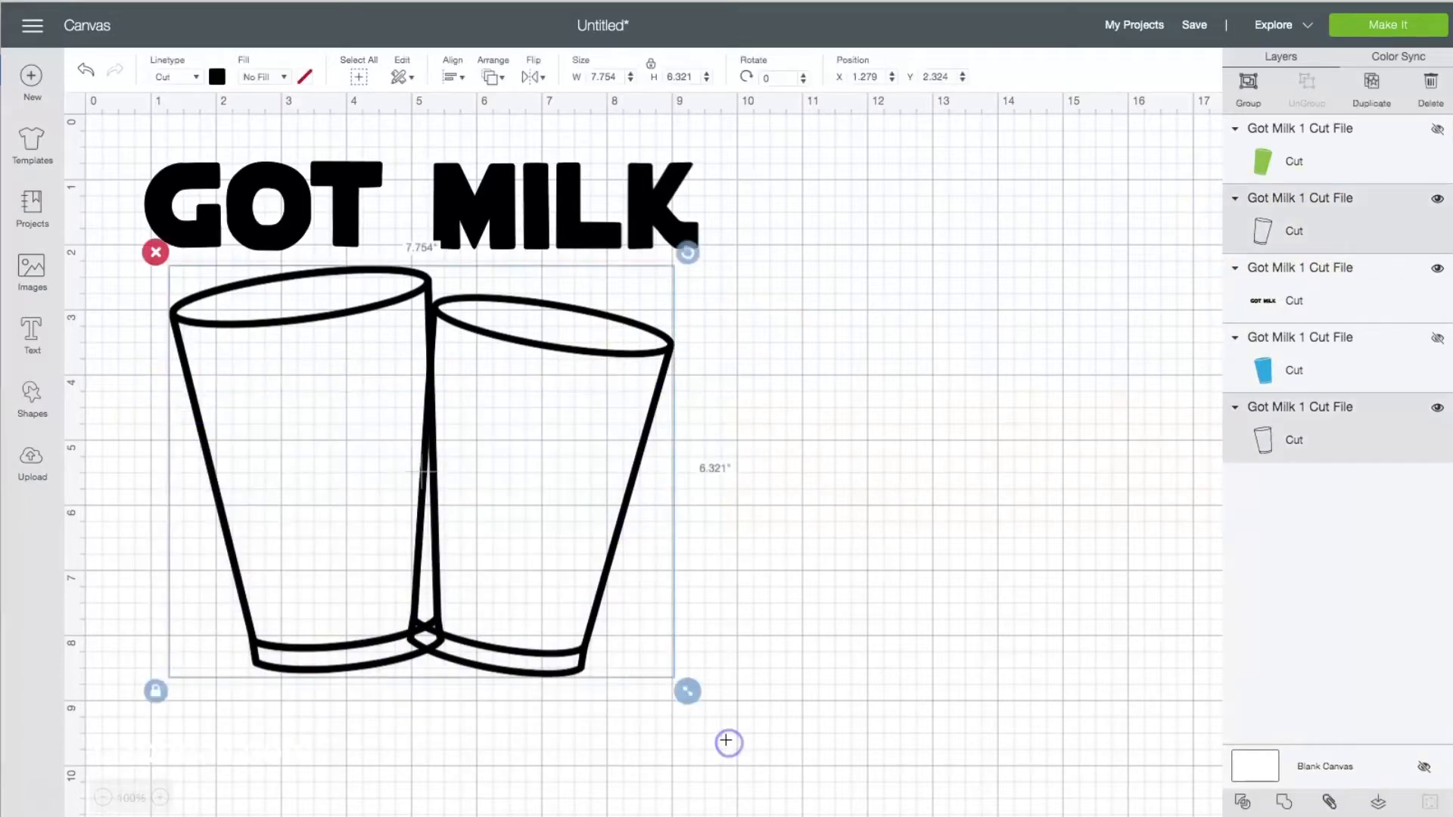
pyautogui.click(1332, 227)
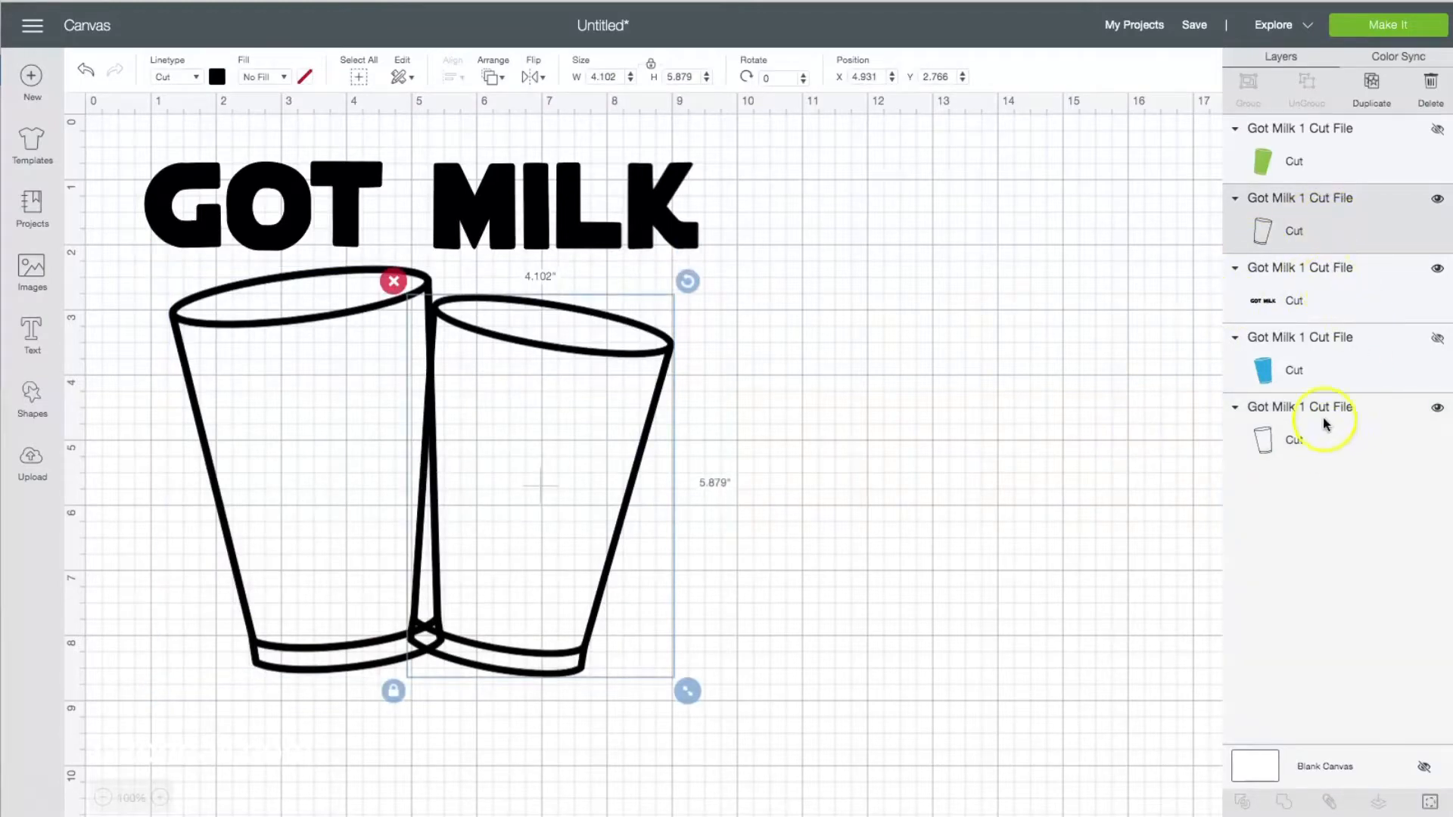
pyautogui.keyDown('shift'); pyautogui.click(1318, 433); pyautogui.keyUp('shift')
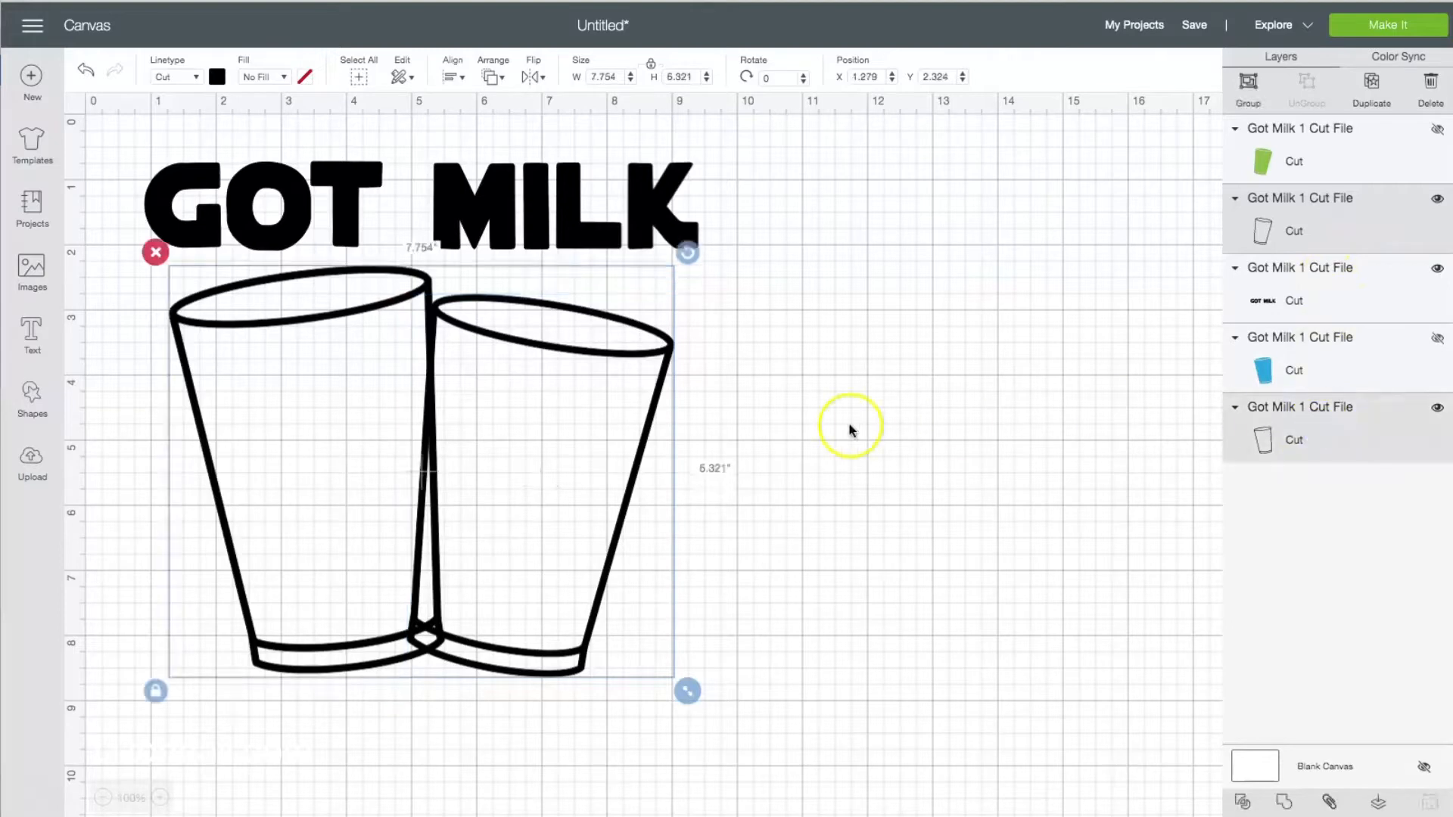
pyautogui.click(1375, 85)
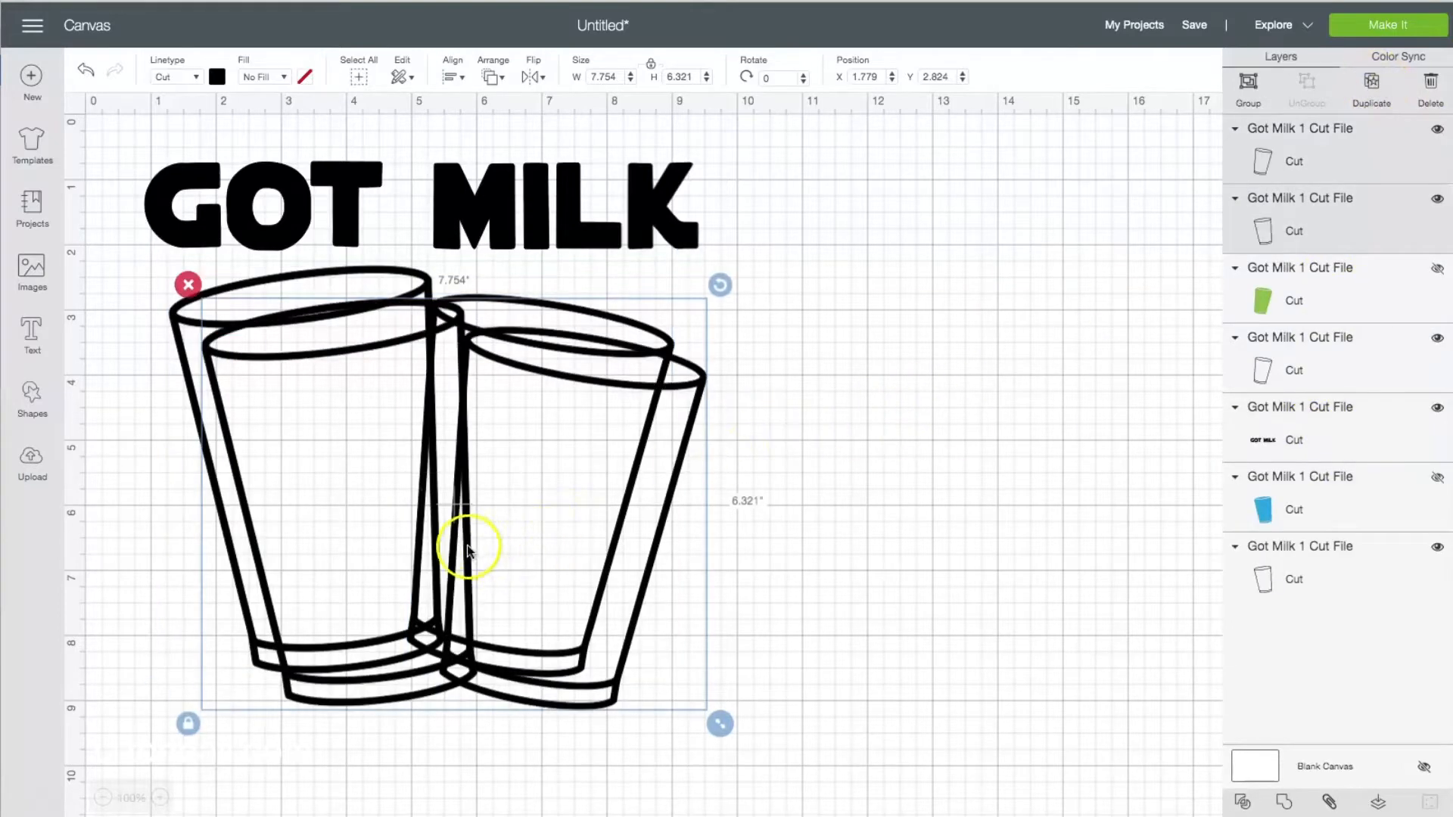
pyautogui.moveTo(466, 544); pyautogui.dragTo(1054, 557)
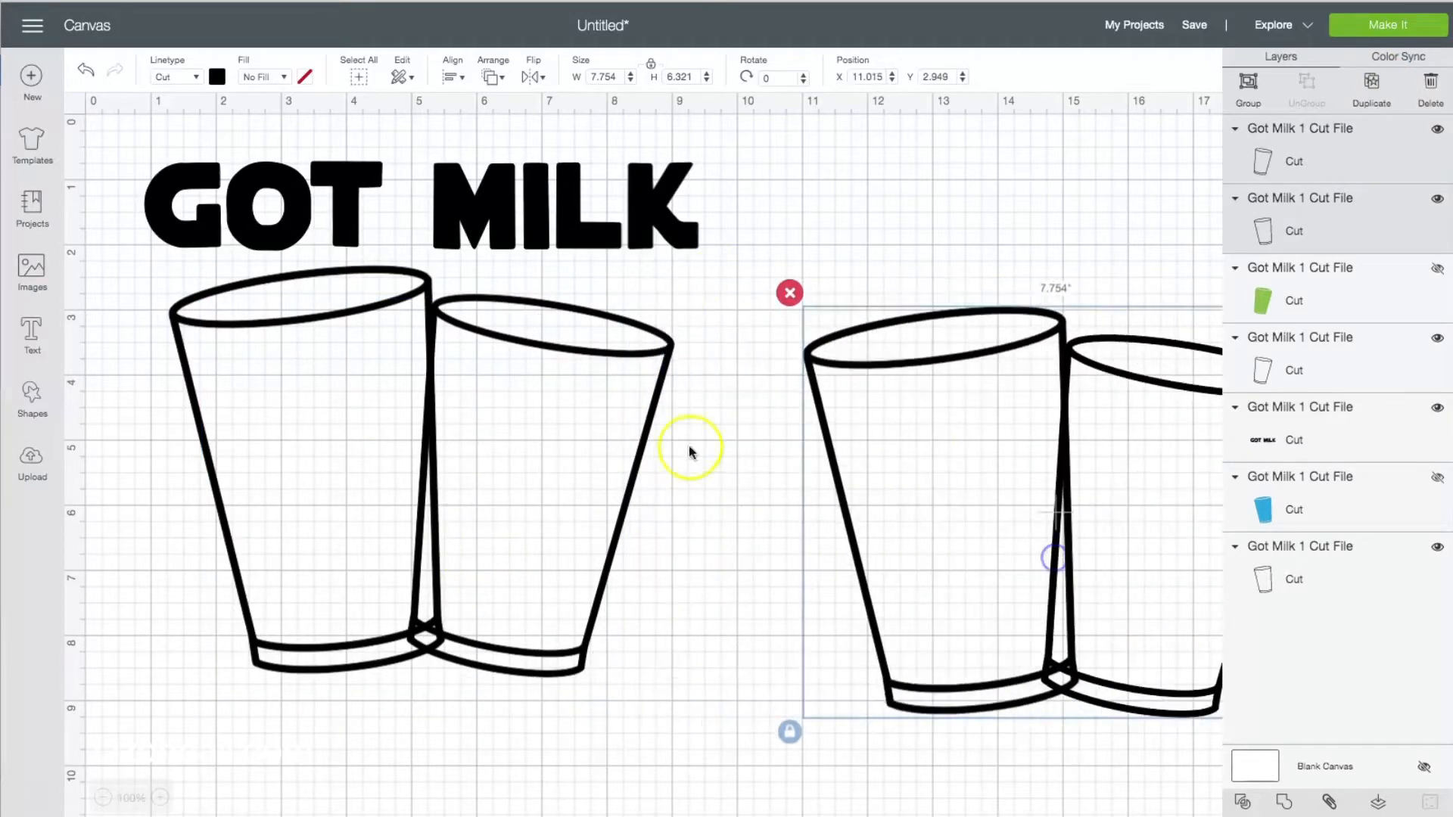
pyautogui.click(676, 545)
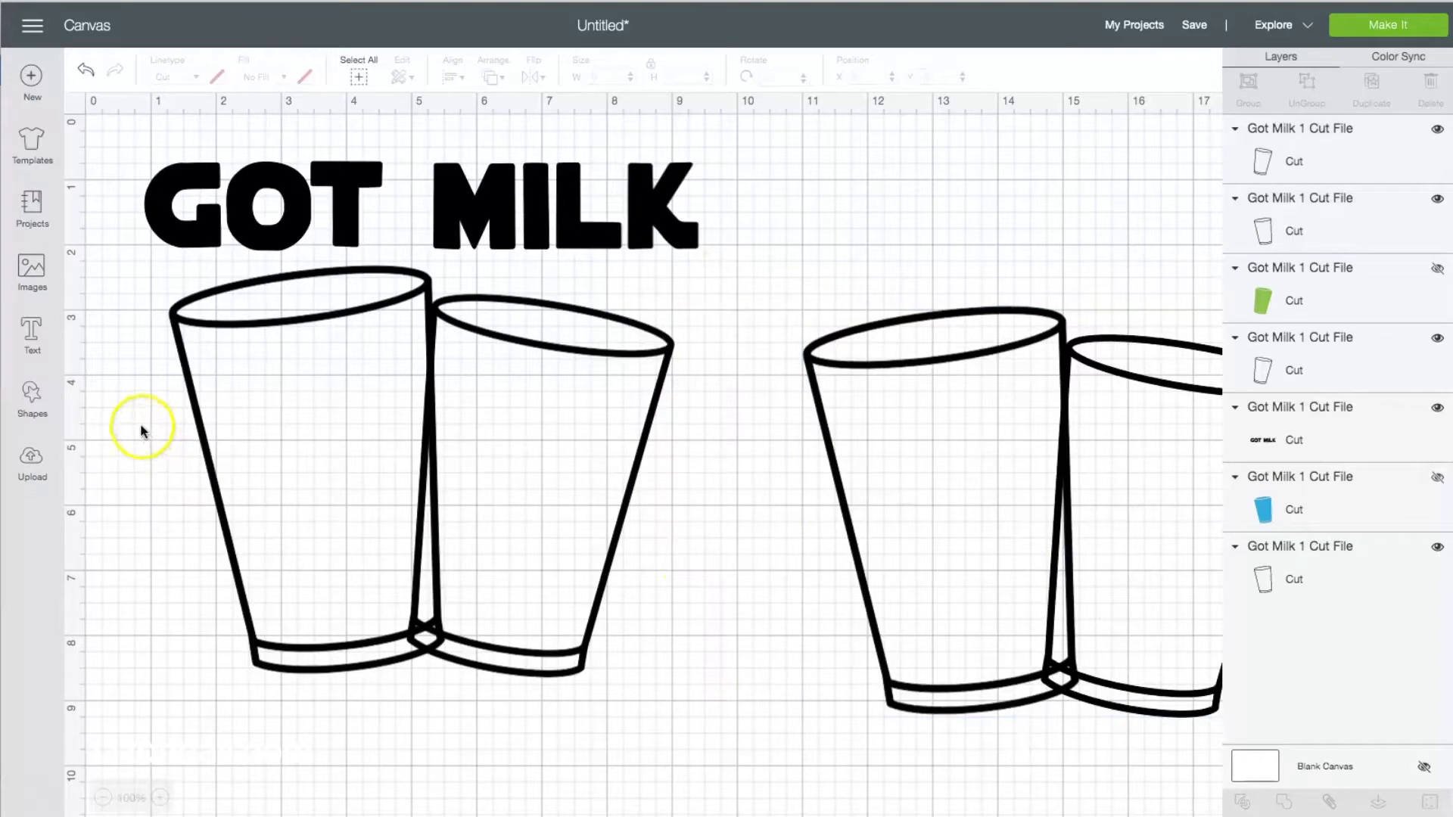
# Slice the two original overlapping cup outlines against each other.
pyautogui.click(208, 403)
pyautogui.moveTo(155, 371); pyautogui.dragTo(601, 773)
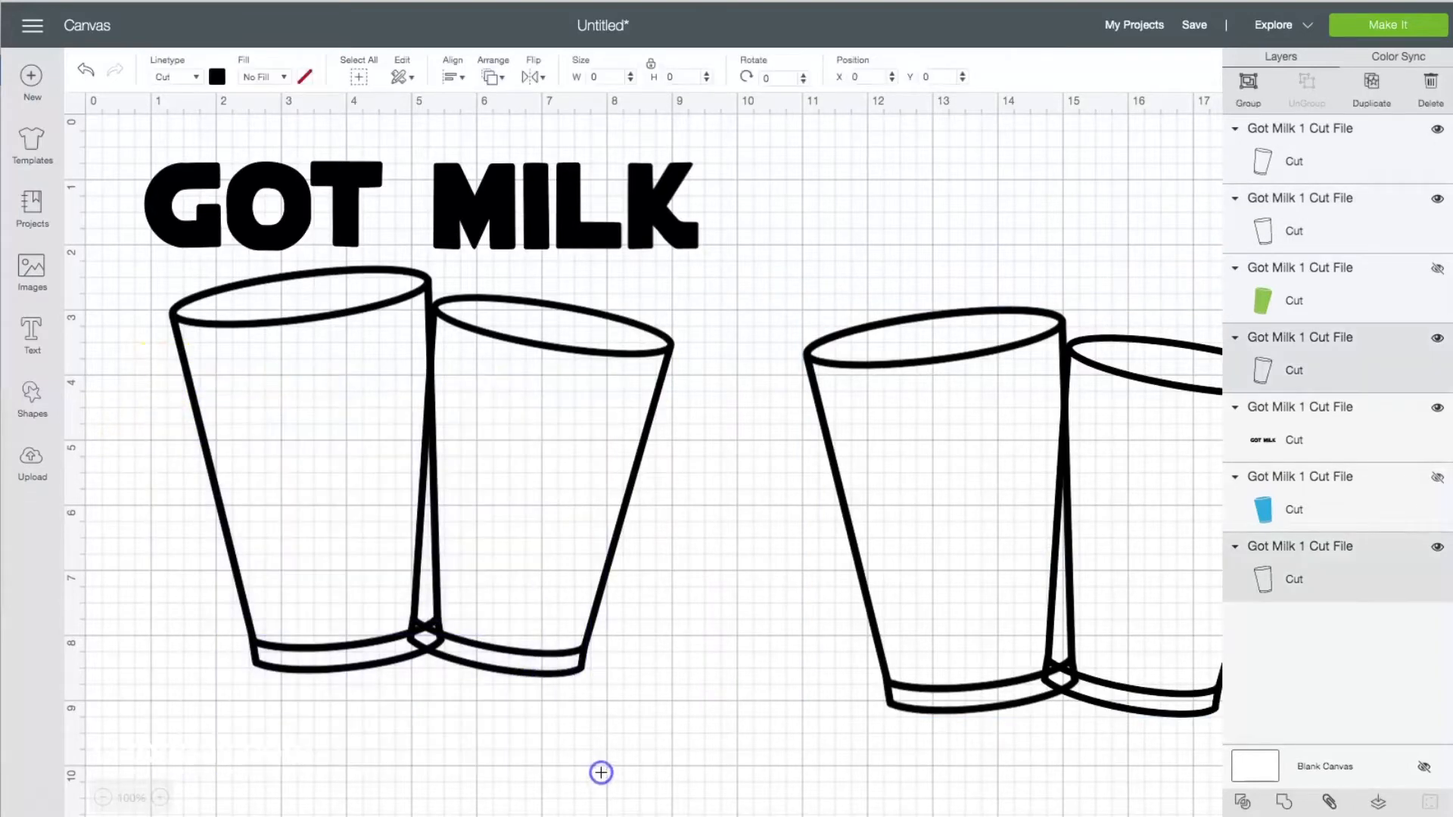
pyautogui.click(1242, 802)
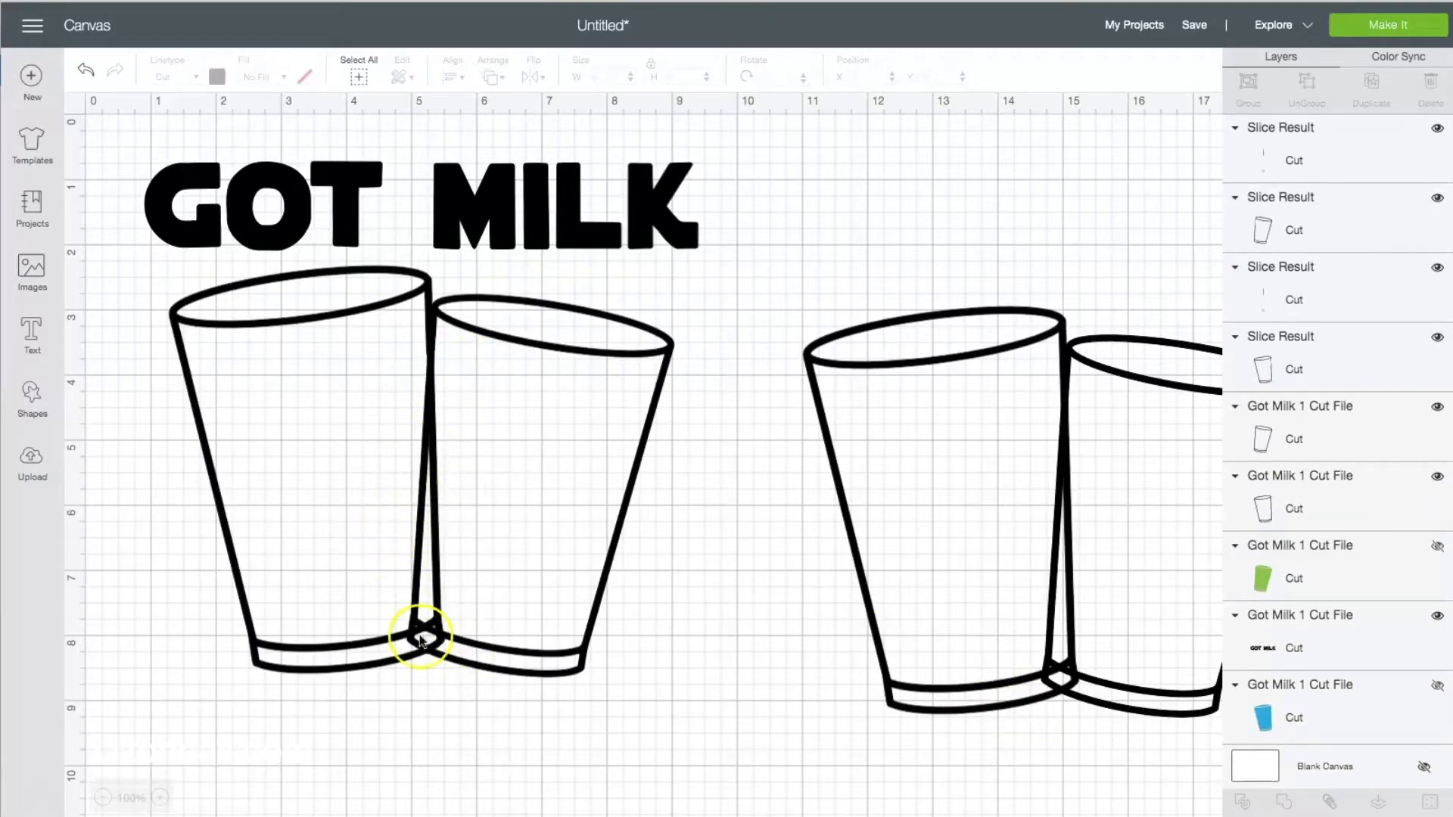
# Delete the sliced outline of the former green cup and both overlap slivers, keeping only the other cup's cut outline.
pyautogui.click(572, 347)
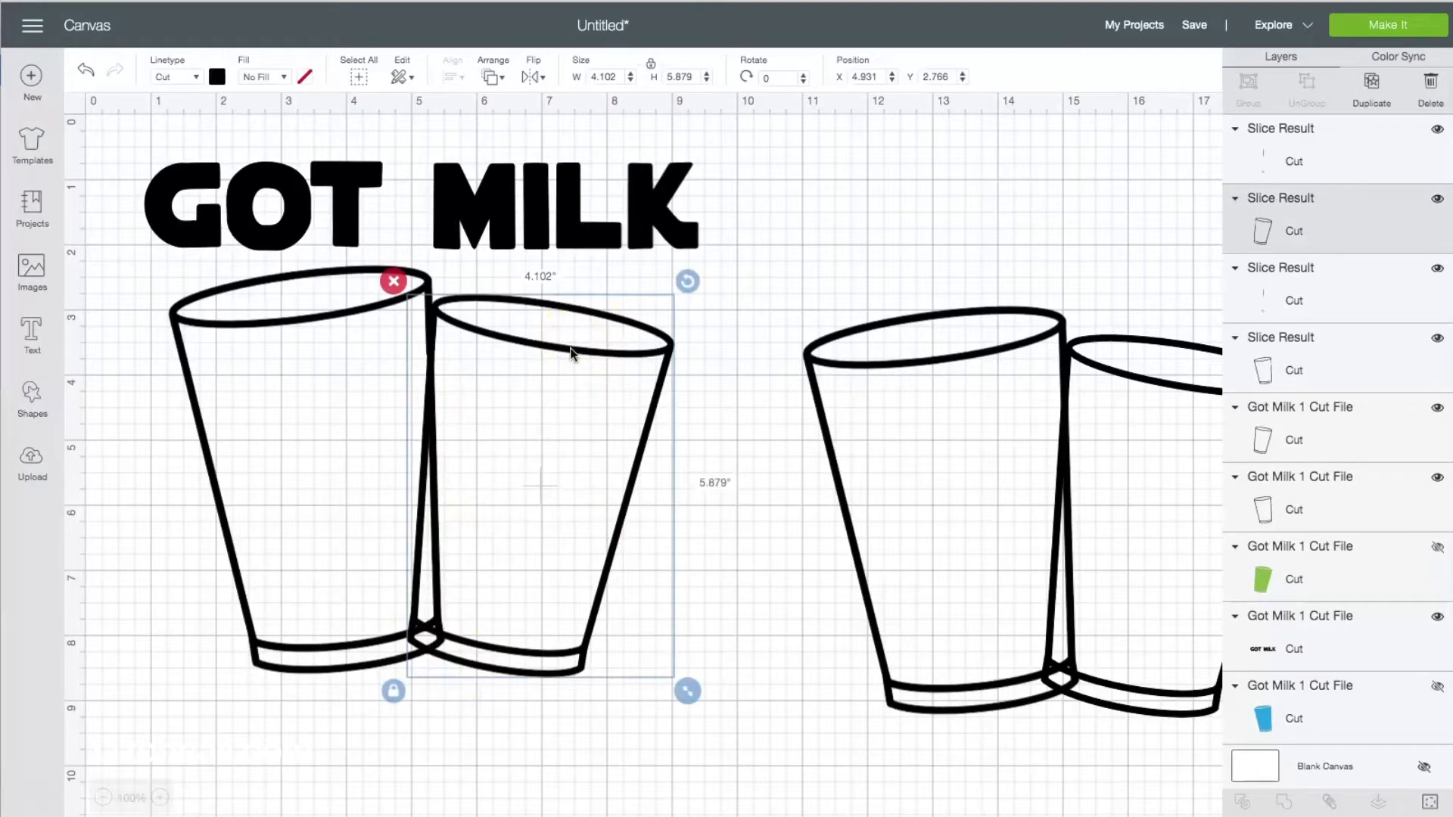
pyautogui.press('Delete')
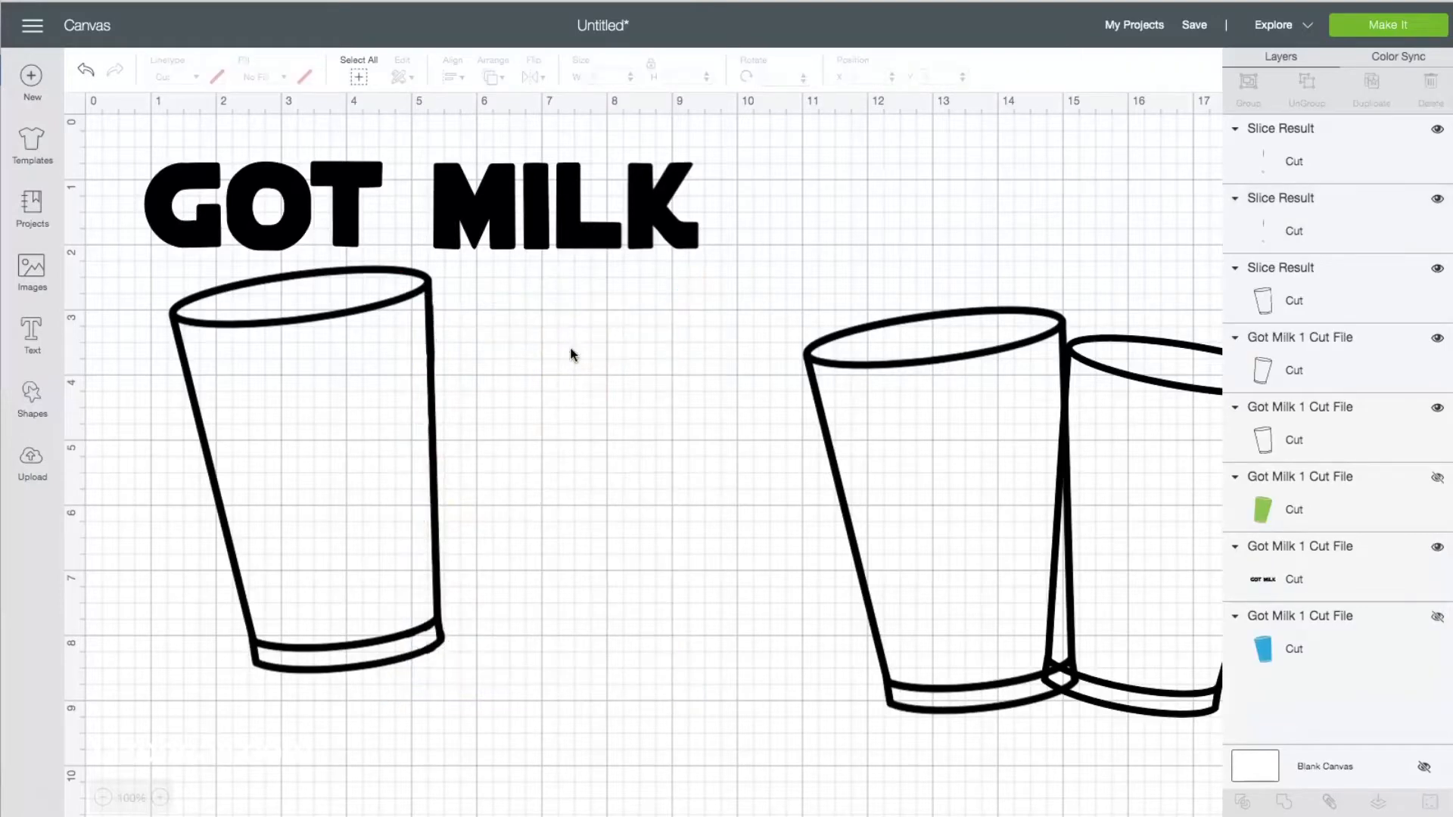
pyautogui.click(460, 417)
pyautogui.click(433, 379)
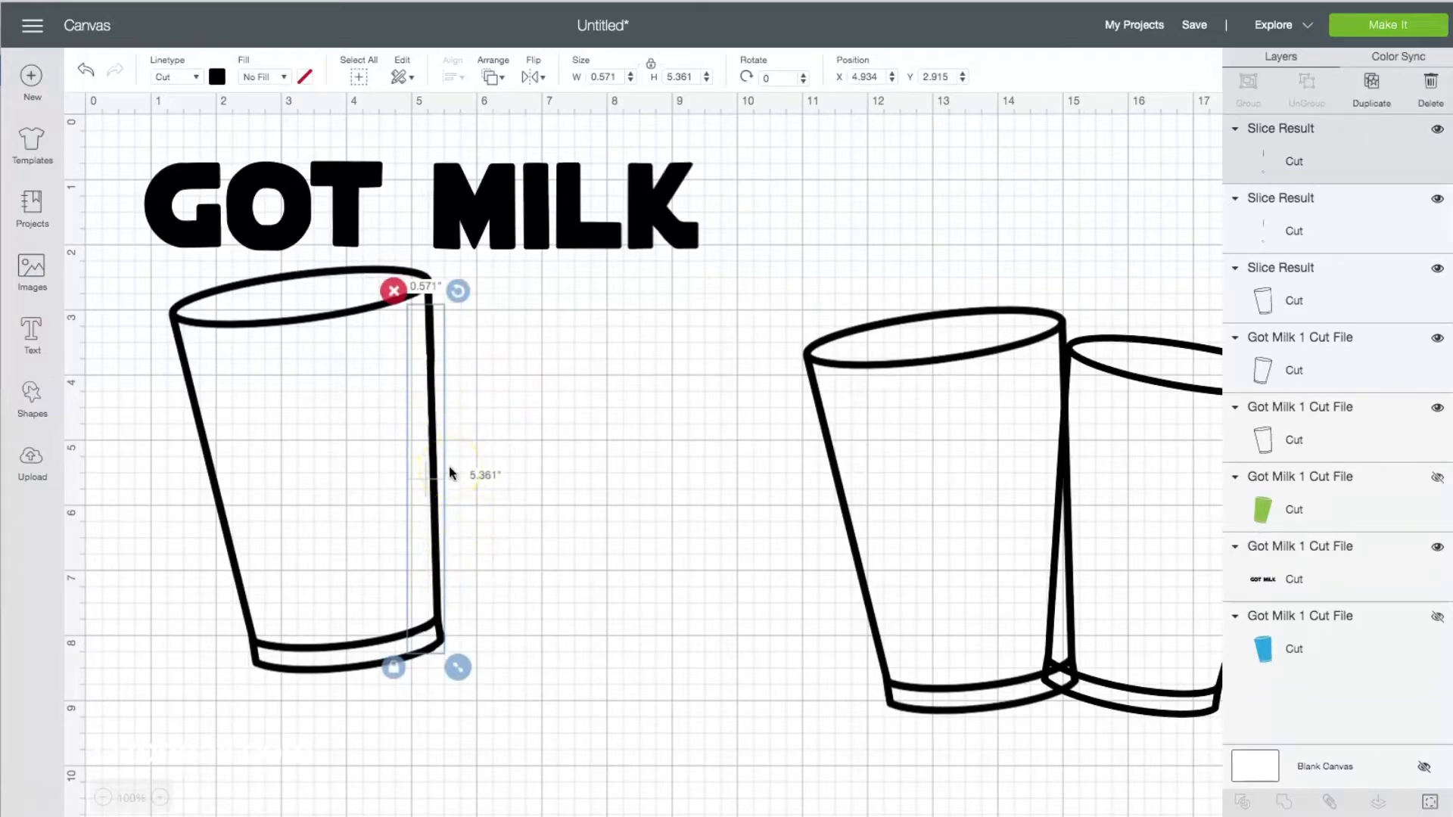
pyautogui.press('Delete')
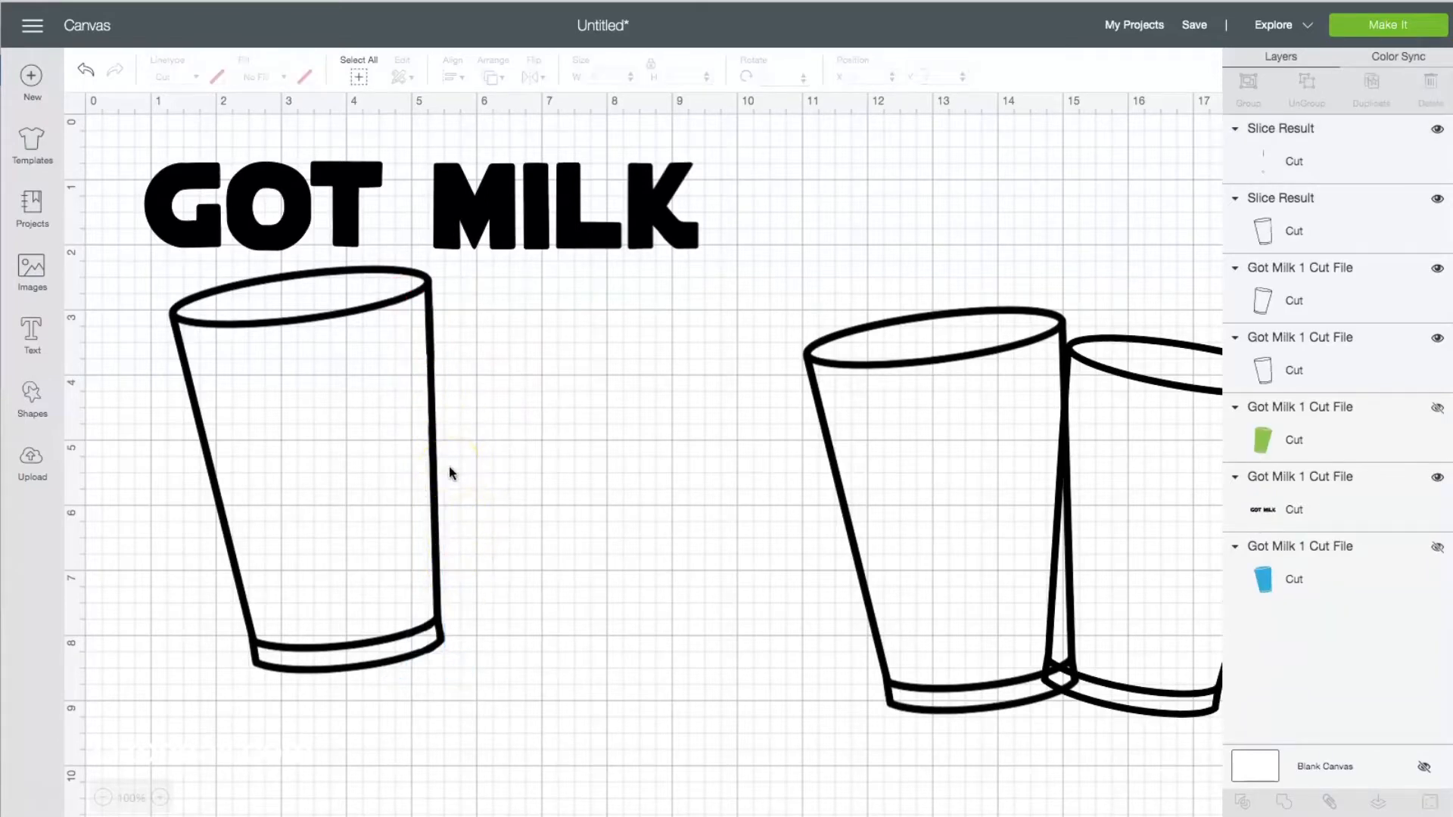
pyautogui.click(432, 429)
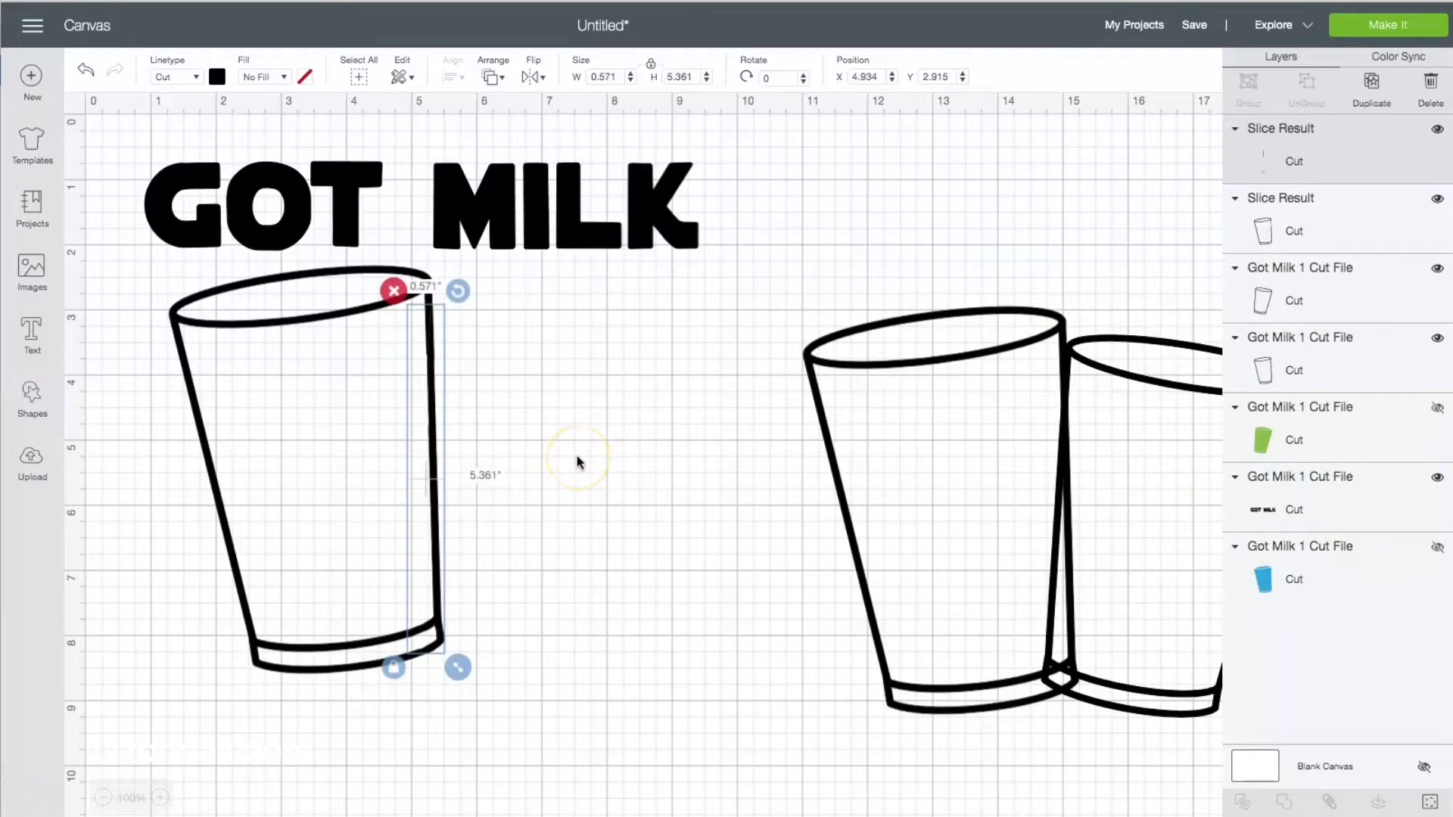
pyautogui.press('Delete')
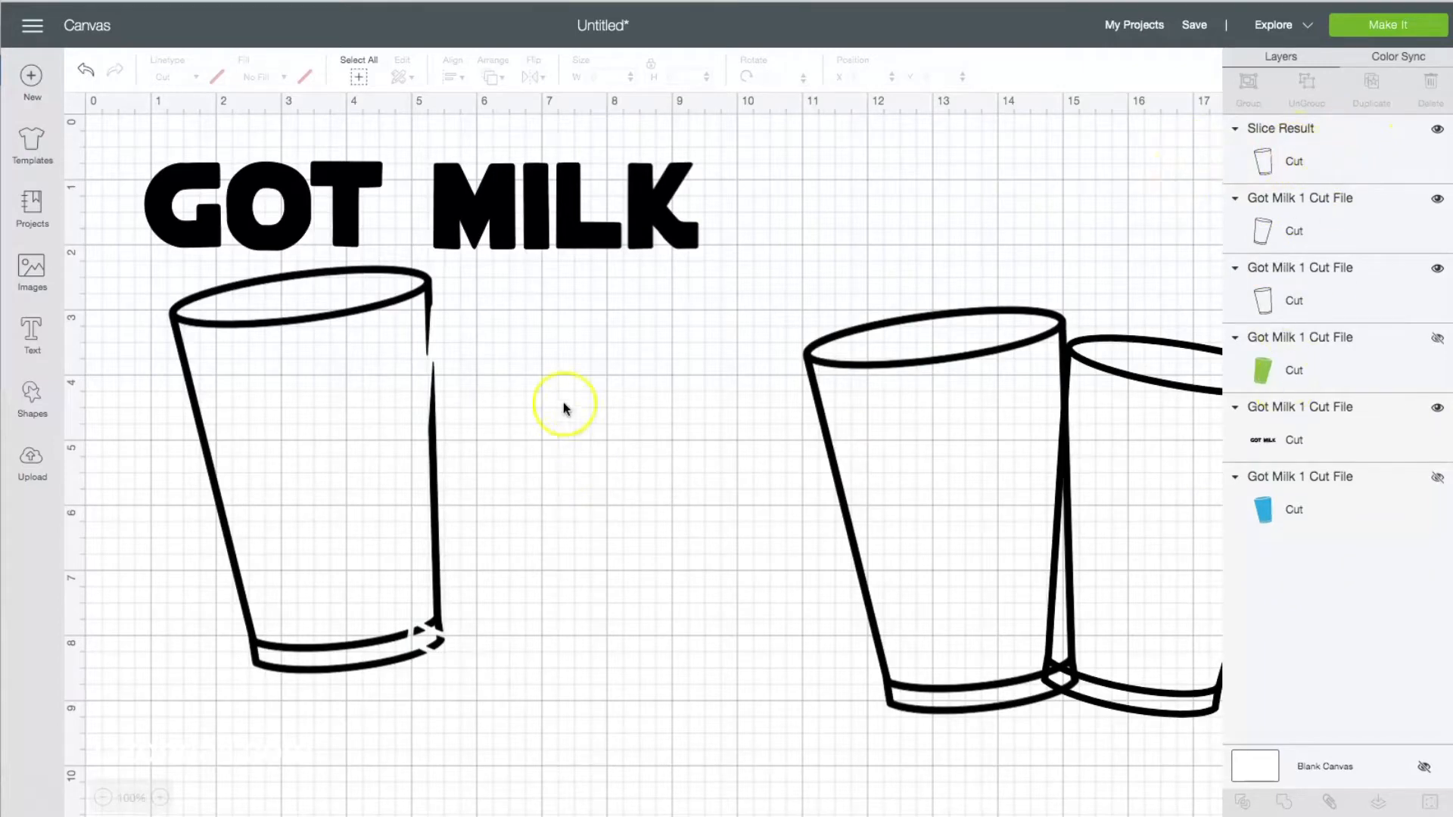
# Hide the leftover contours of the sliced cup outline: the lower right-edge strip and the two small fragments at the base.
pyautogui.click(433, 453)
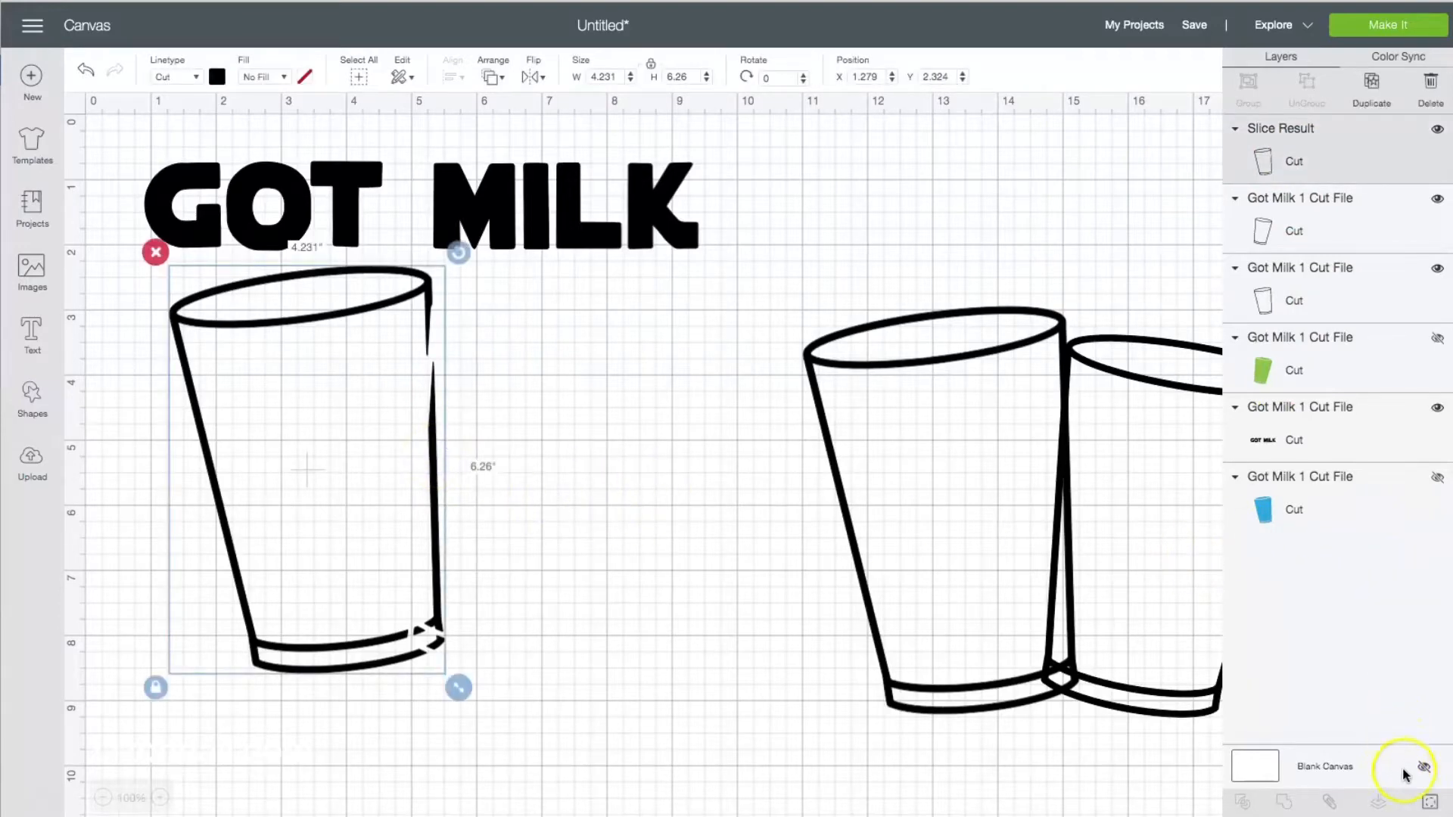
pyautogui.click(1431, 804)
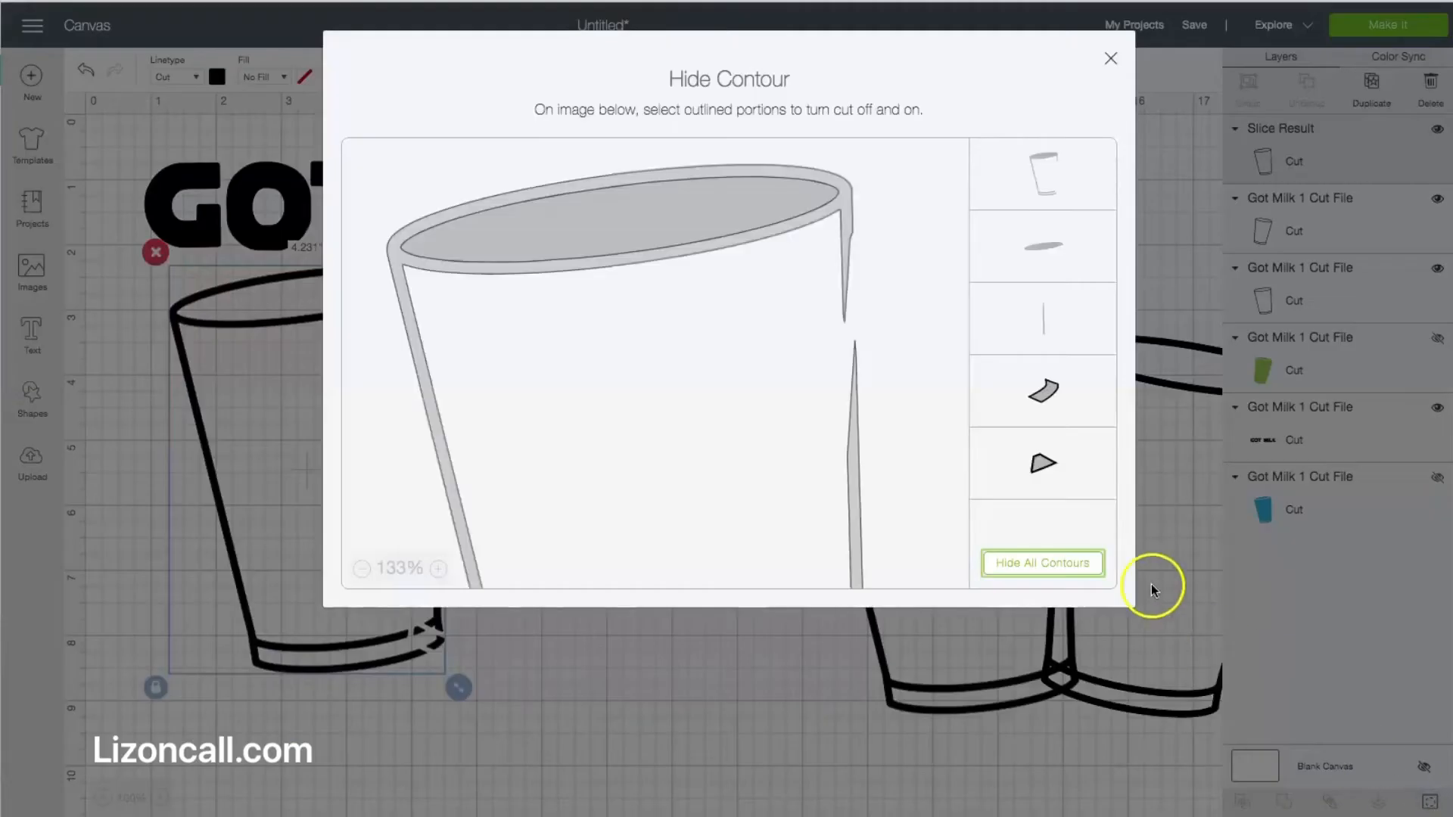
pyautogui.scroll(-5, 862, 347)
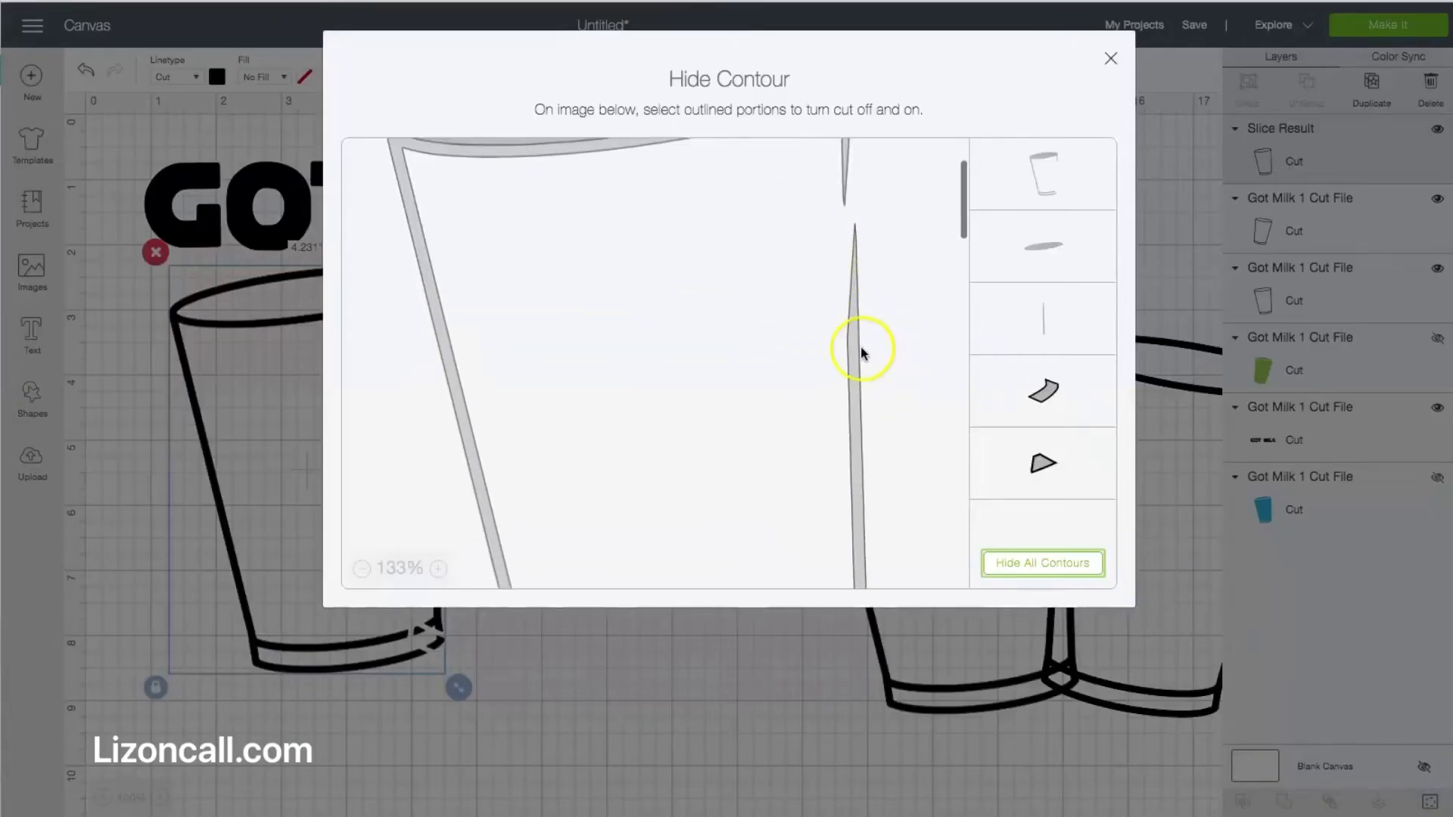
pyautogui.click(862, 350)
pyautogui.scroll(-5, 887, 352)
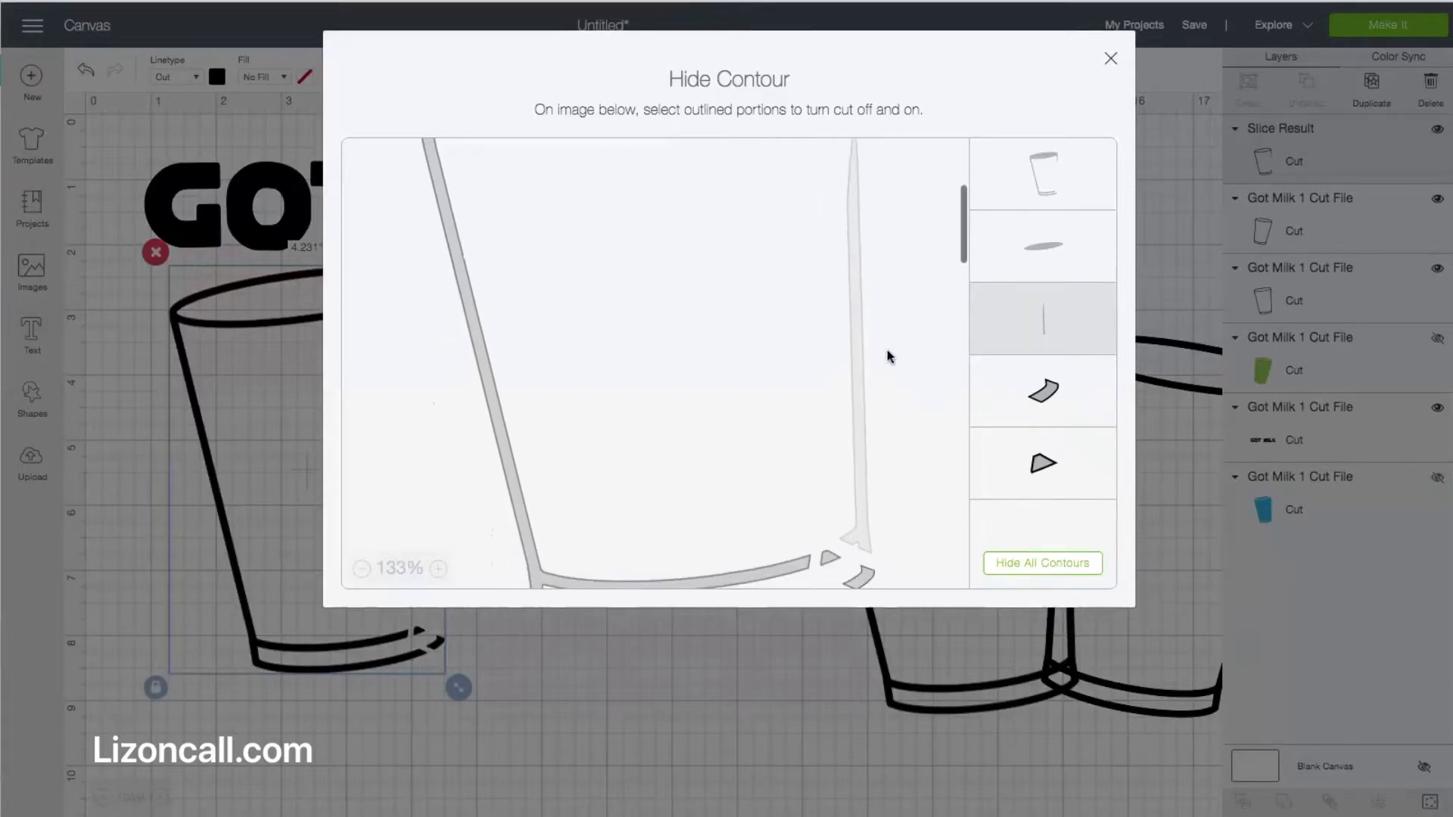
pyautogui.click(828, 496)
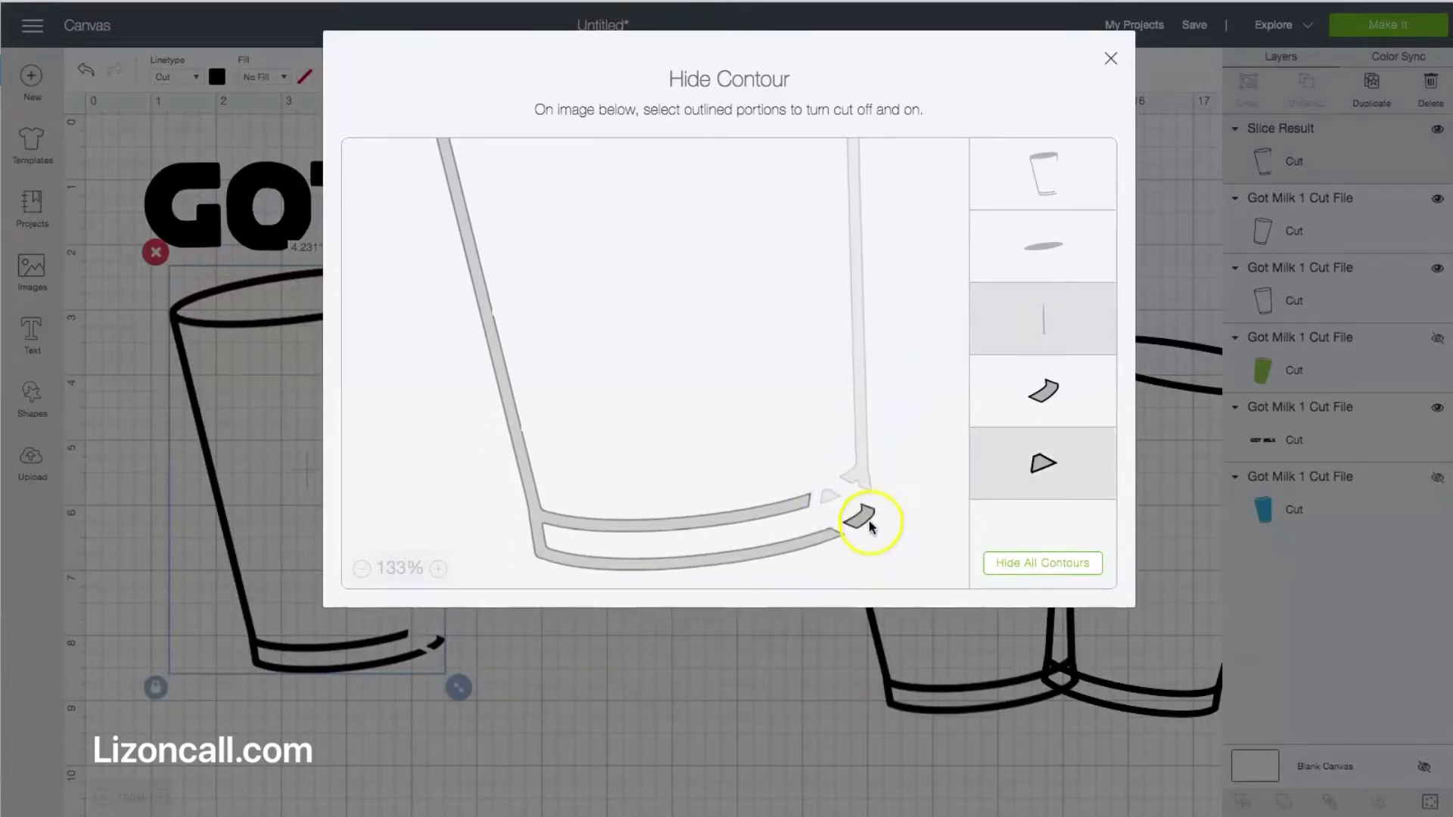
pyautogui.click(867, 520)
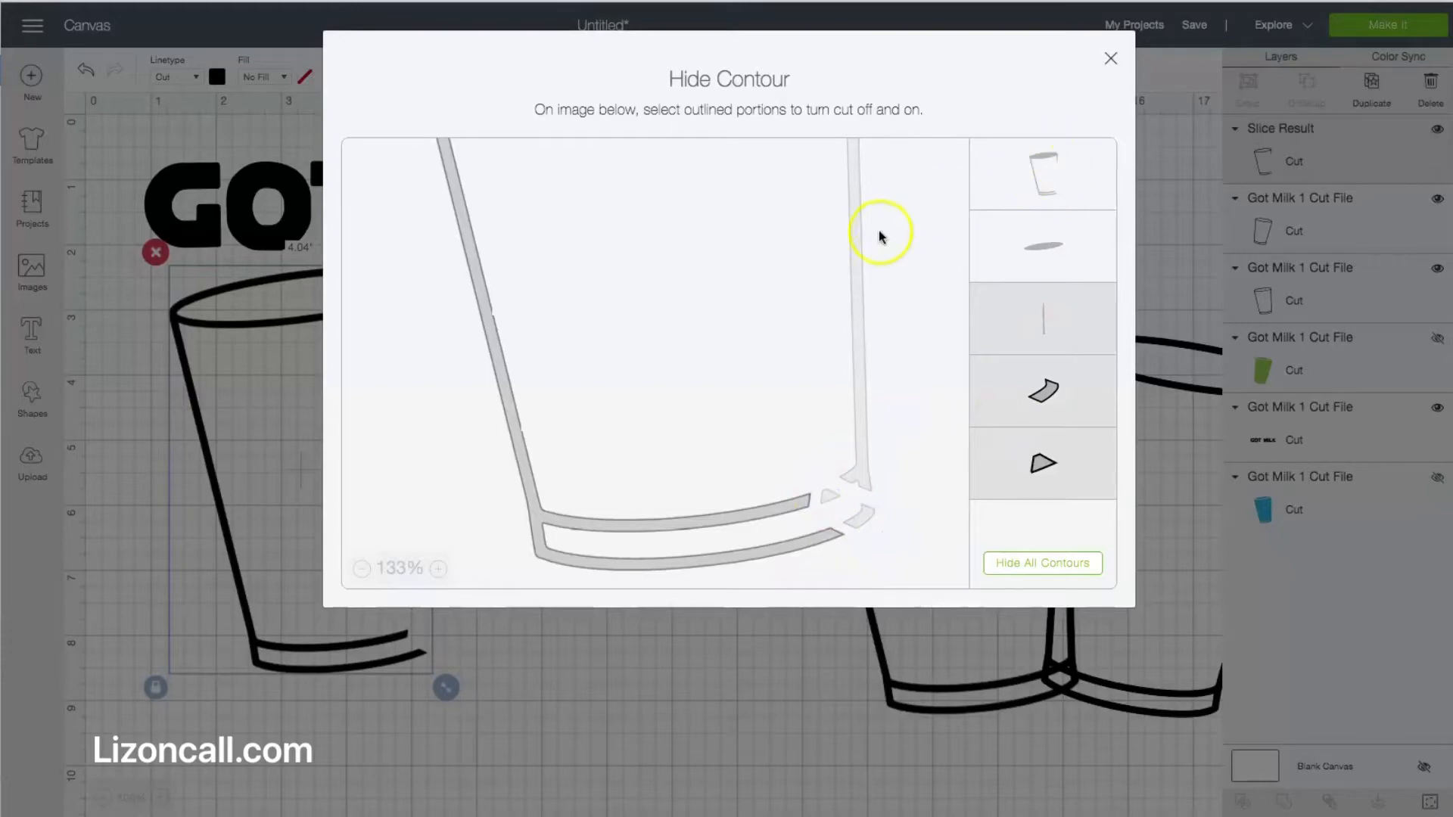
pyautogui.click(1109, 59)
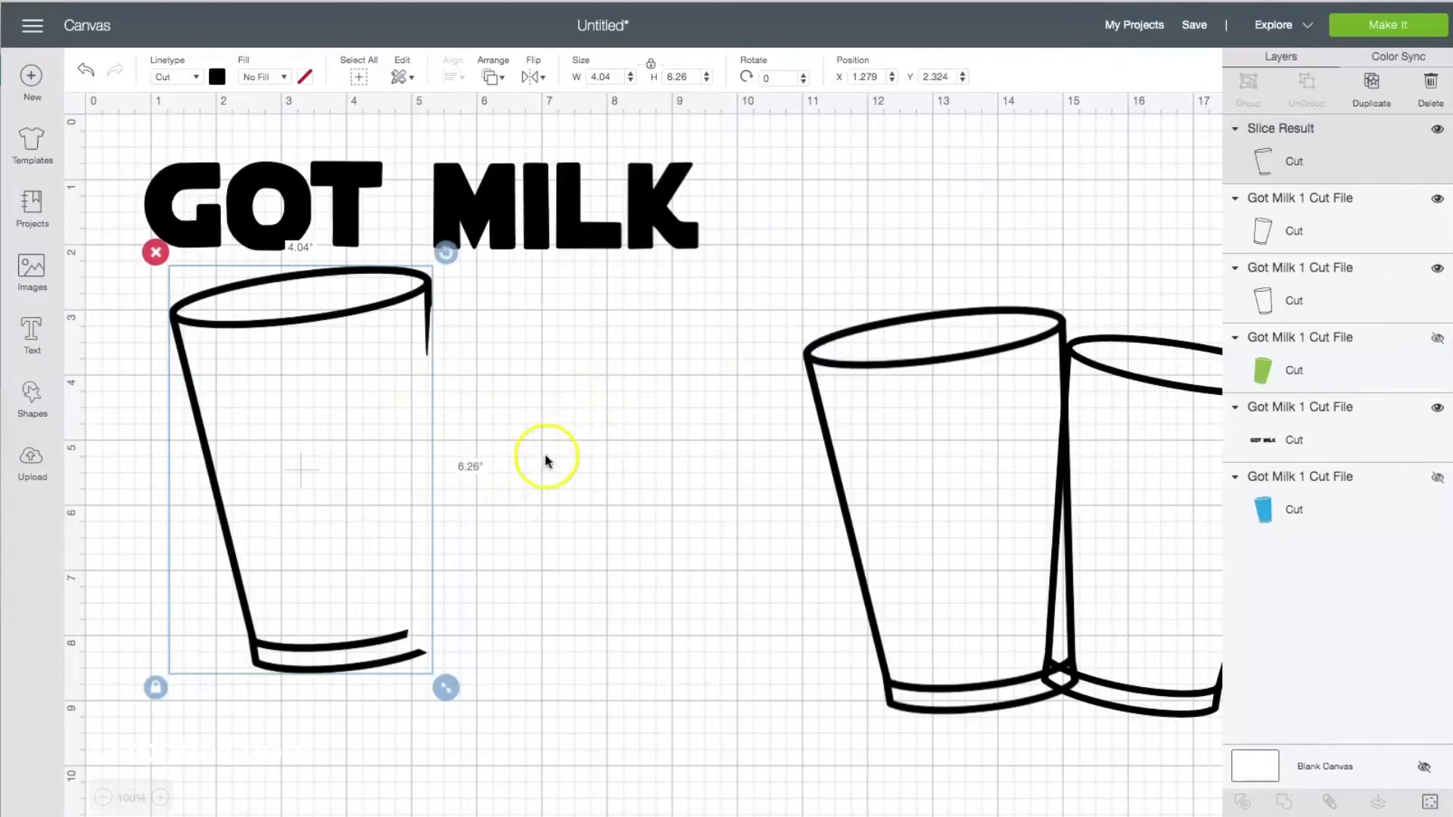
pyautogui.click(799, 471)
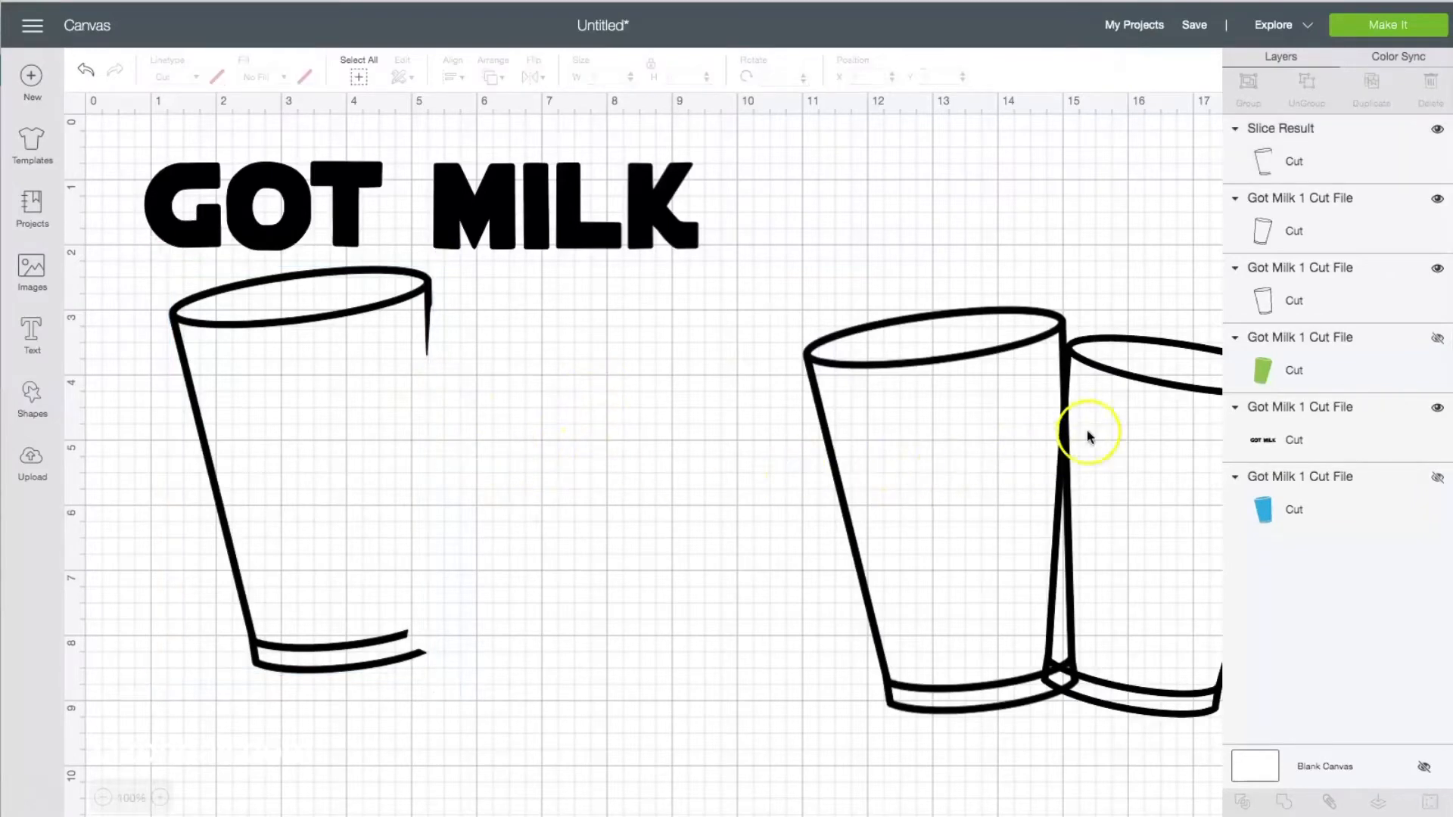
# Move the duplicate of the right-hand cup outline against the trimmed cup, at X 4.917 and Y 2.766.
pyautogui.moveTo(1134, 380); pyautogui.dragTo(760, 356)
pyautogui.moveTo(600, 352); pyautogui.dragTo(499, 340)
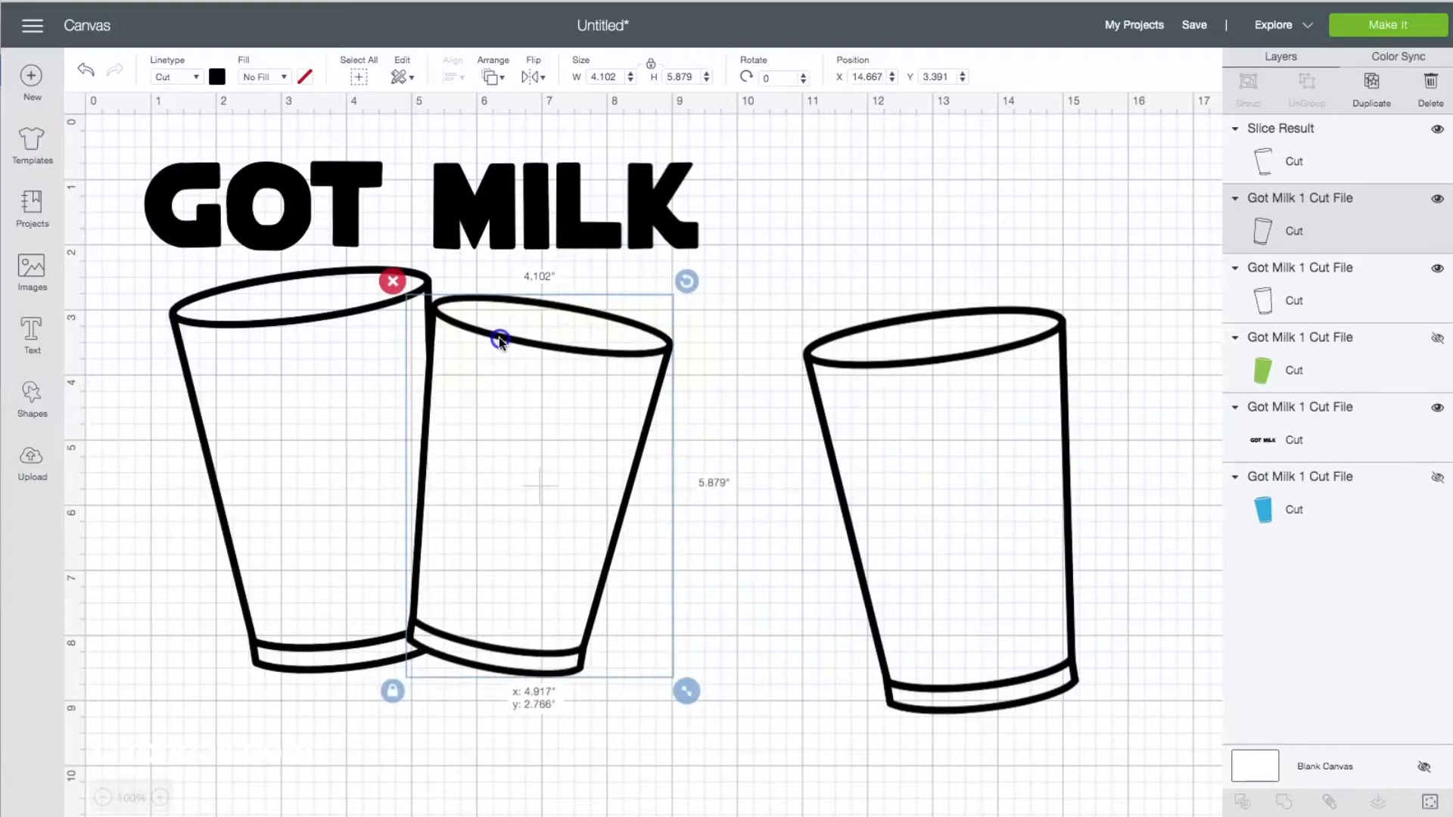
pyautogui.moveTo(500, 341); pyautogui.dragTo(500, 340)
pyautogui.press('Left')
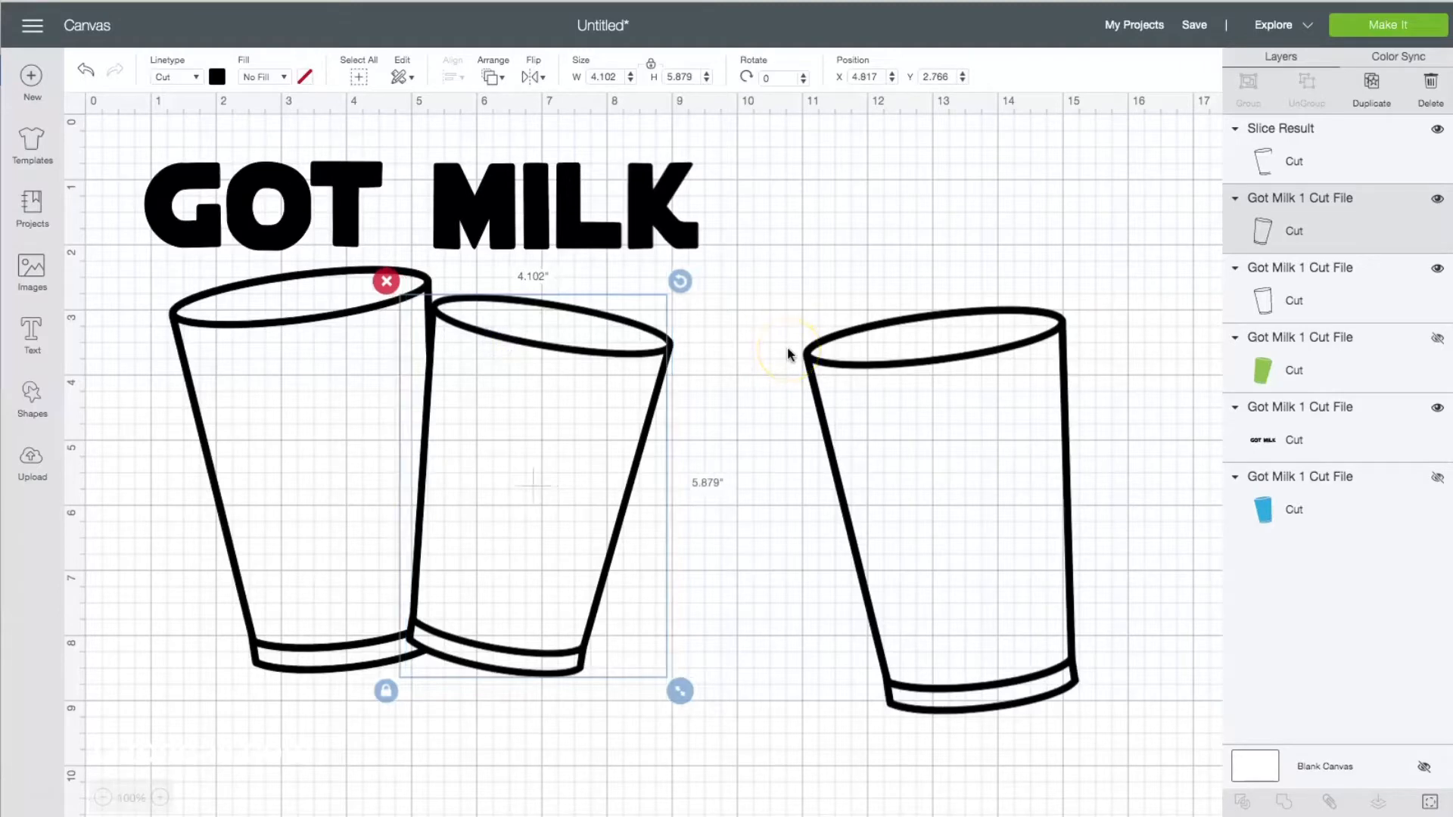
pyautogui.press('Right')
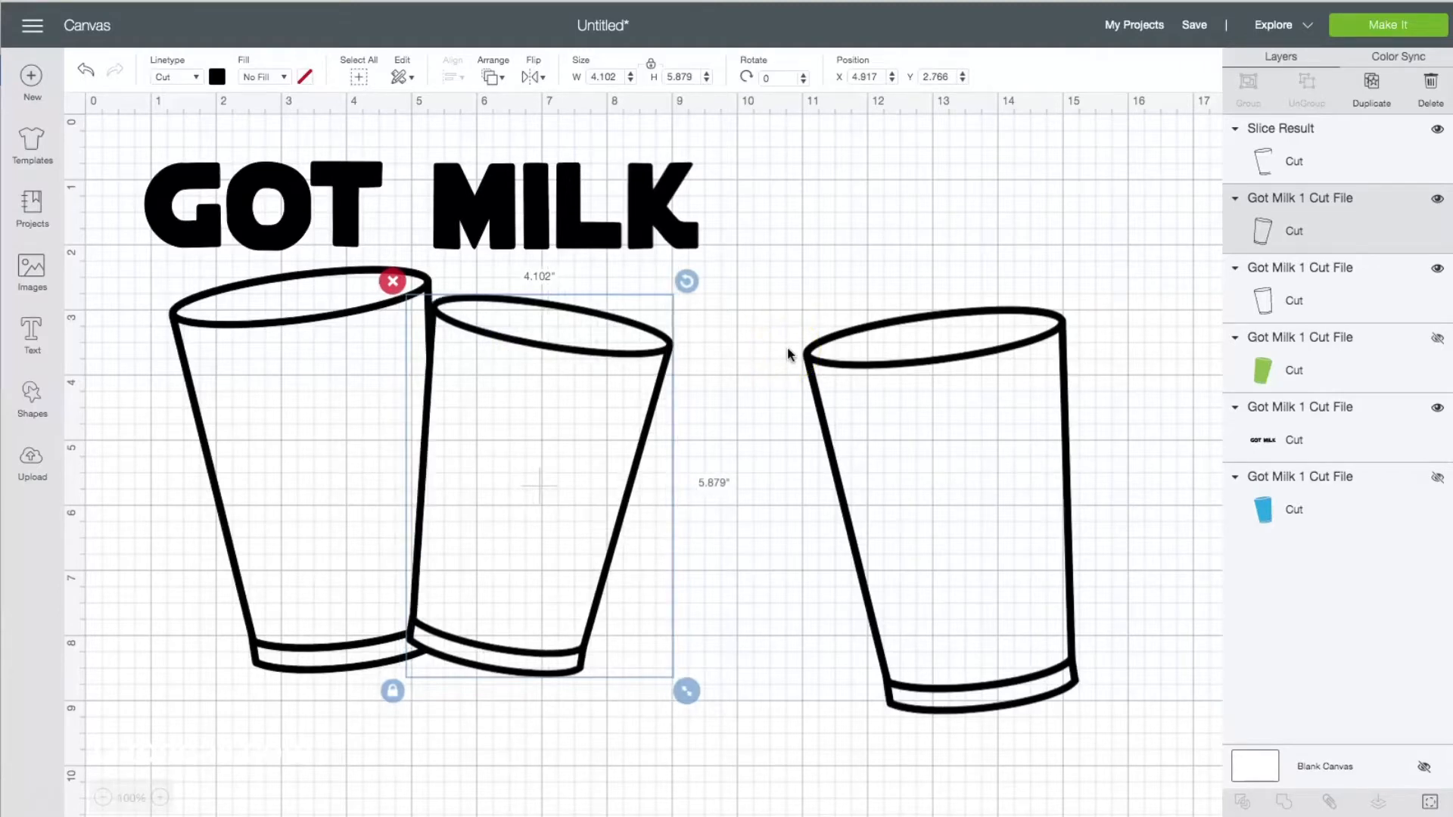
# Delete the spare duplicate cup outline and weld the GOT MILK text and both remaining cup outlines into one layer.
pyautogui.click(832, 482)
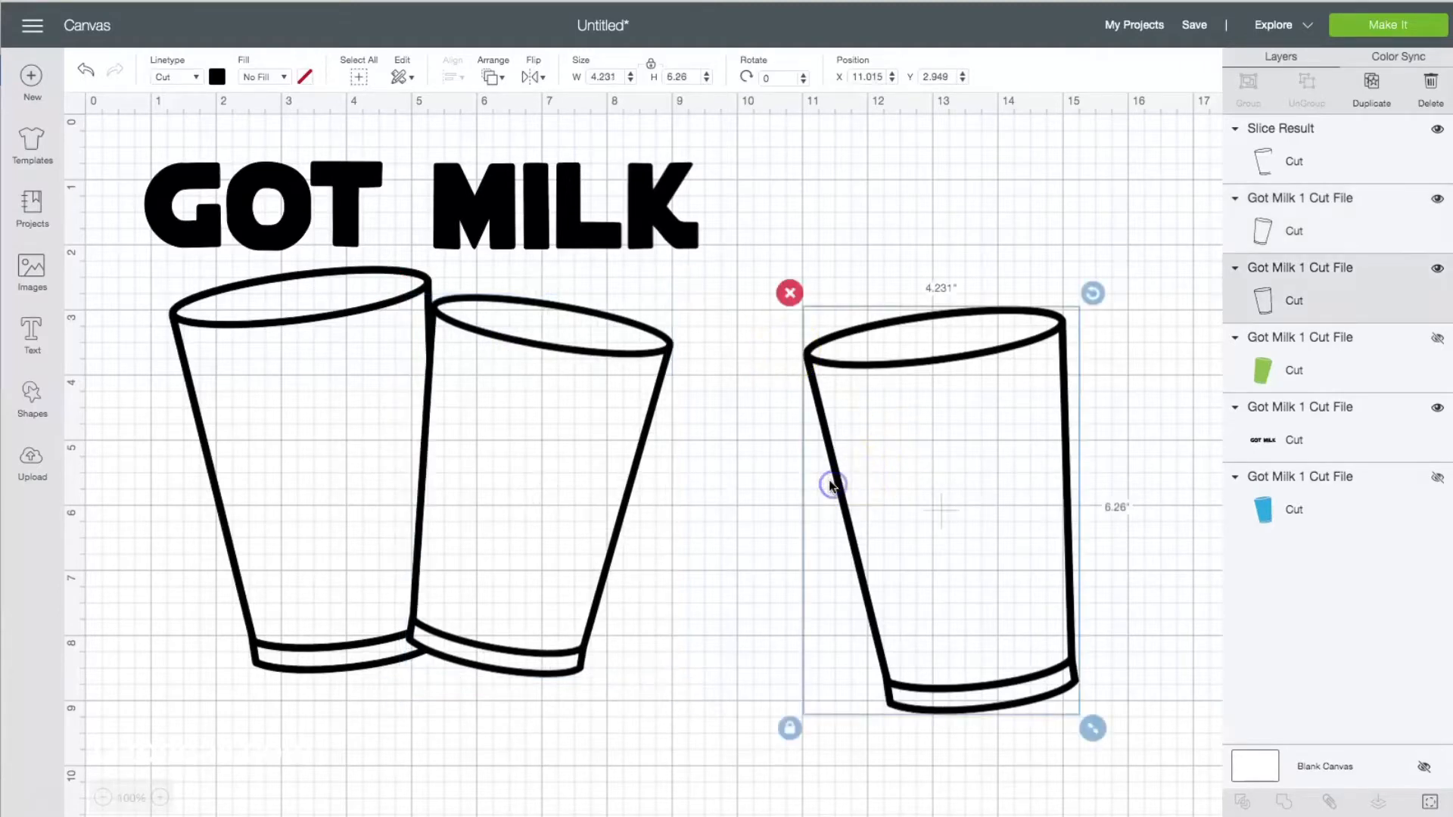
pyautogui.press('Delete')
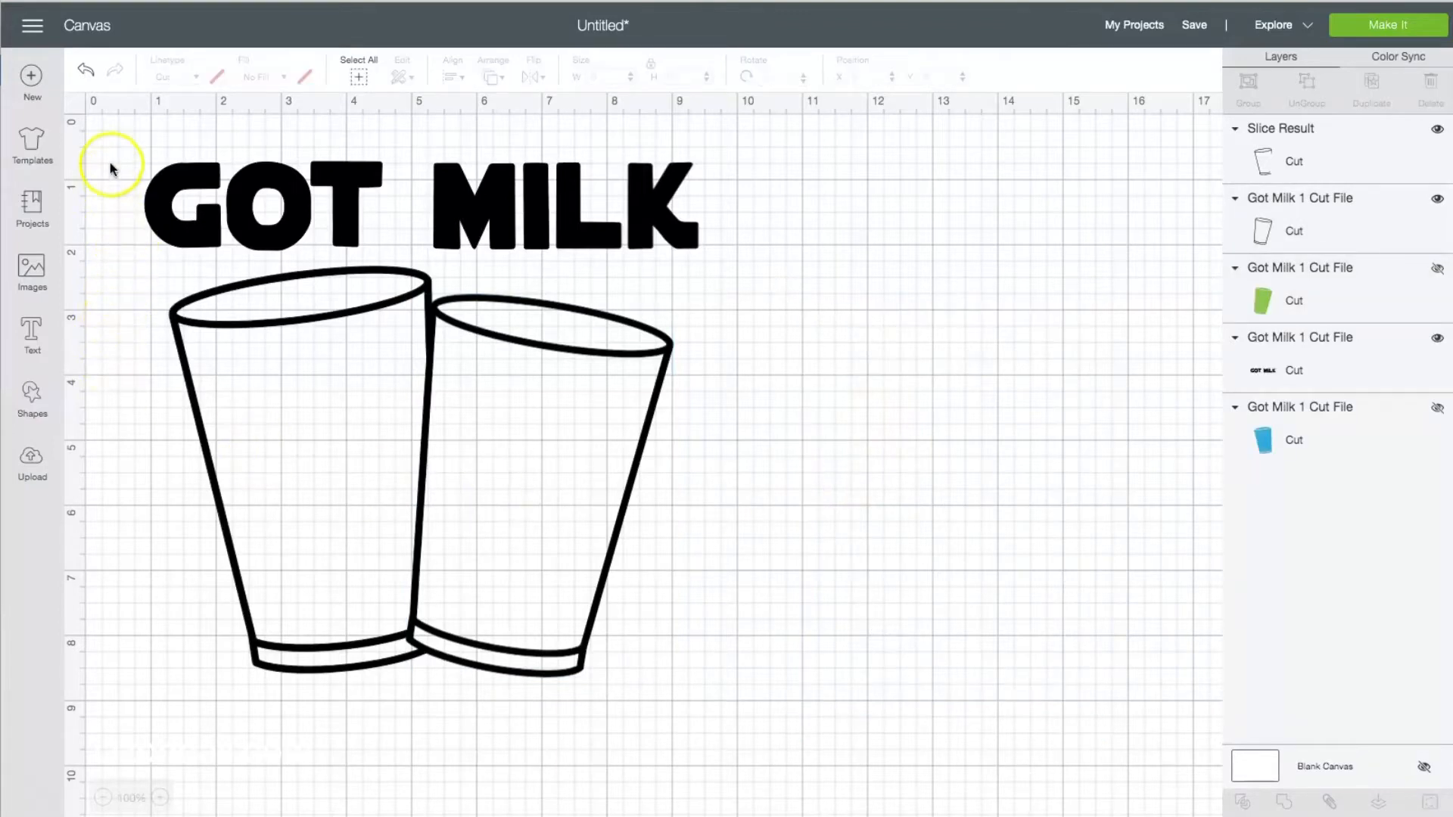
pyautogui.moveTo(113, 144); pyautogui.dragTo(756, 749)
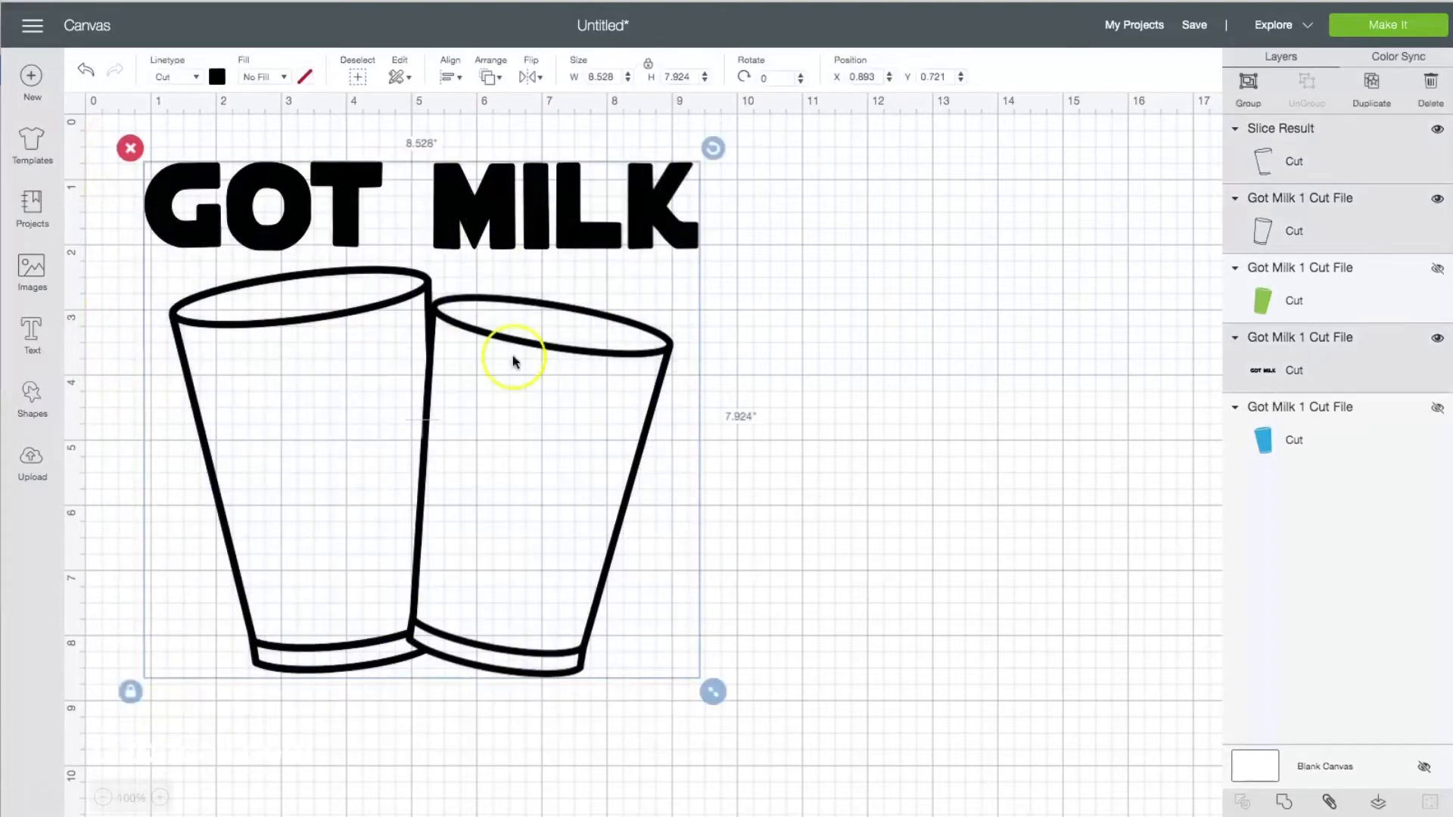
pyautogui.click(1285, 804)
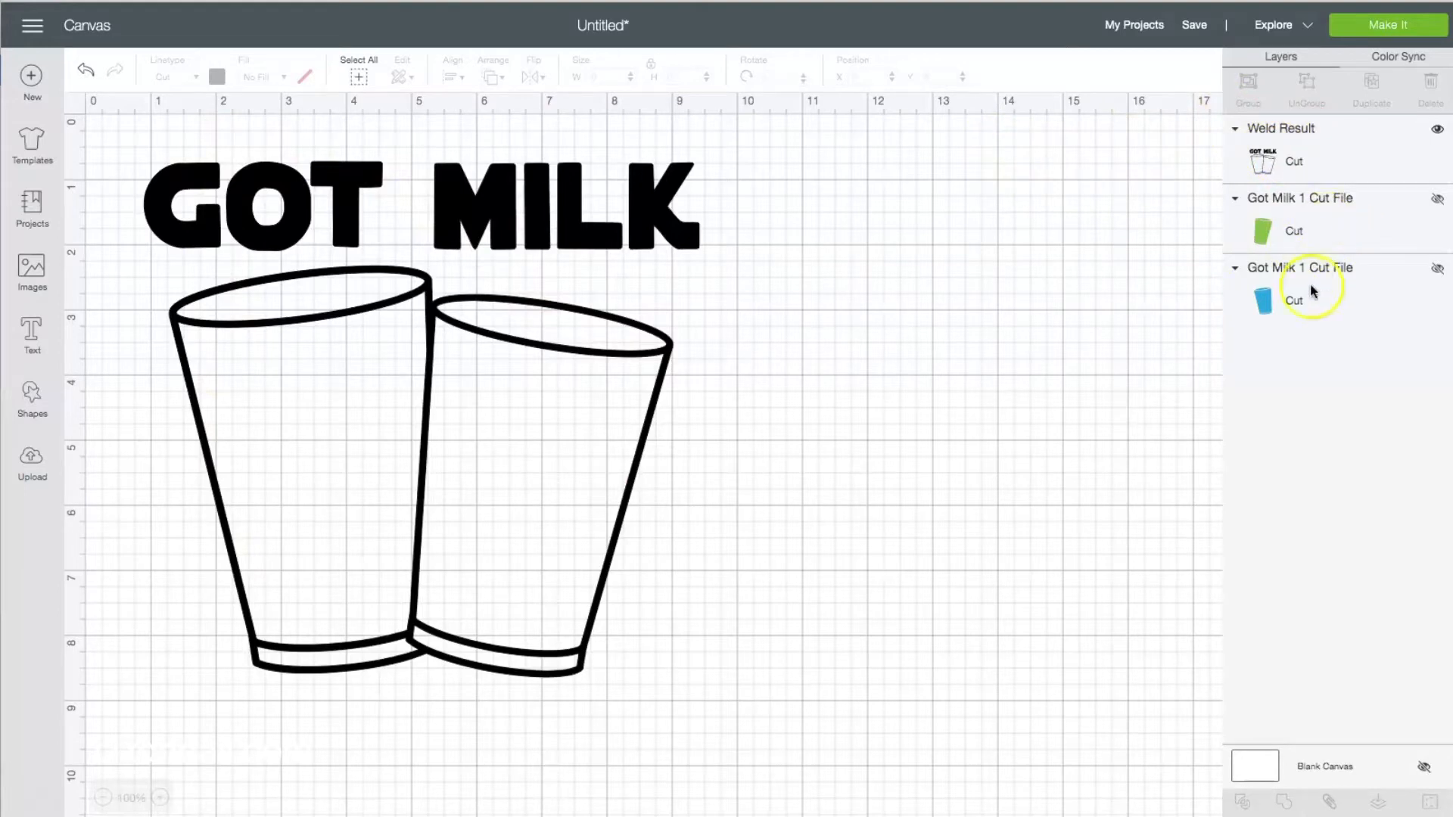
# Show the blue and green fill layers and hide the welded outline layer.
pyautogui.click(1437, 268)
pyautogui.click(1437, 198)
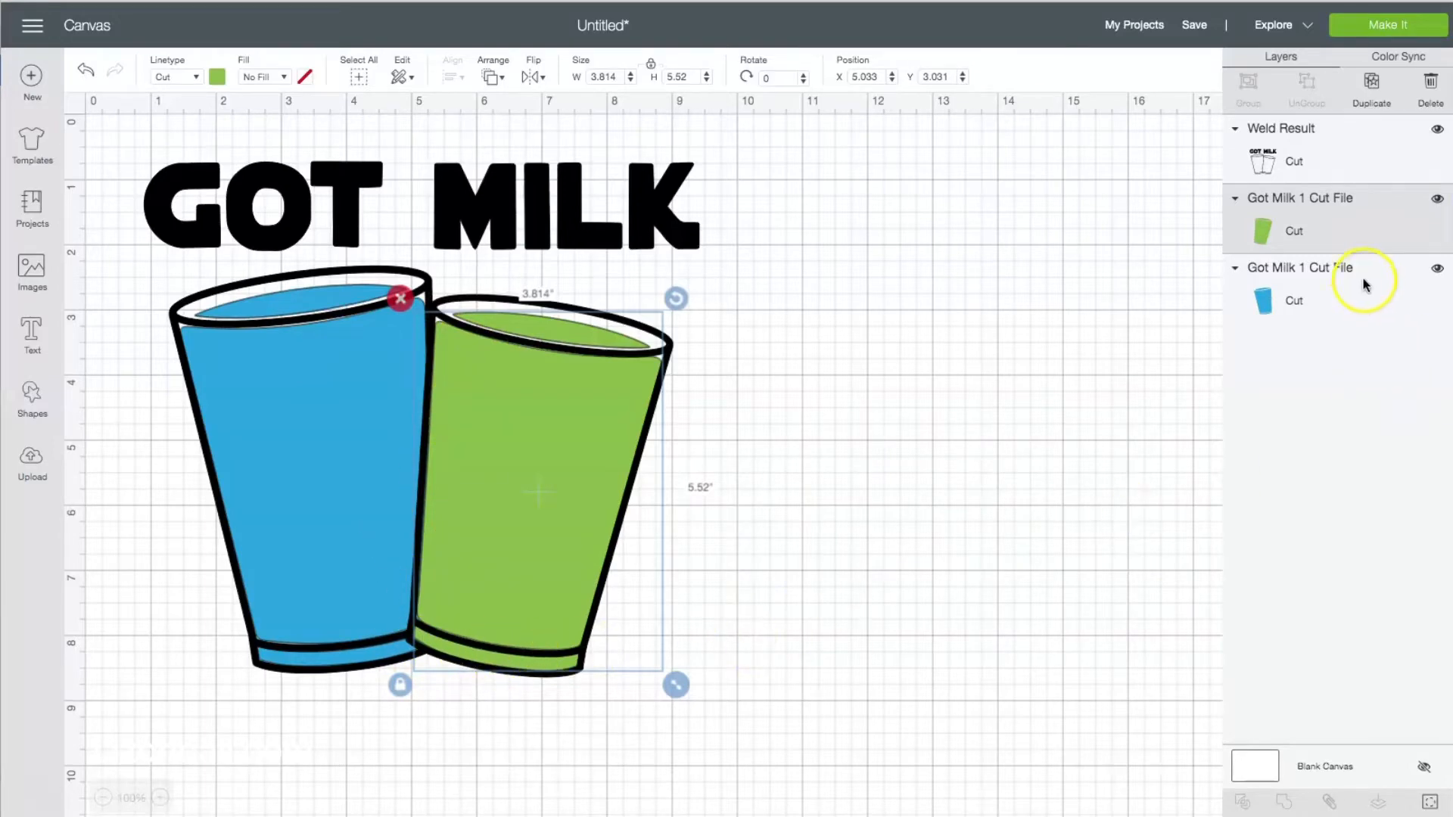
pyautogui.click(1436, 133)
pyautogui.click(170, 476)
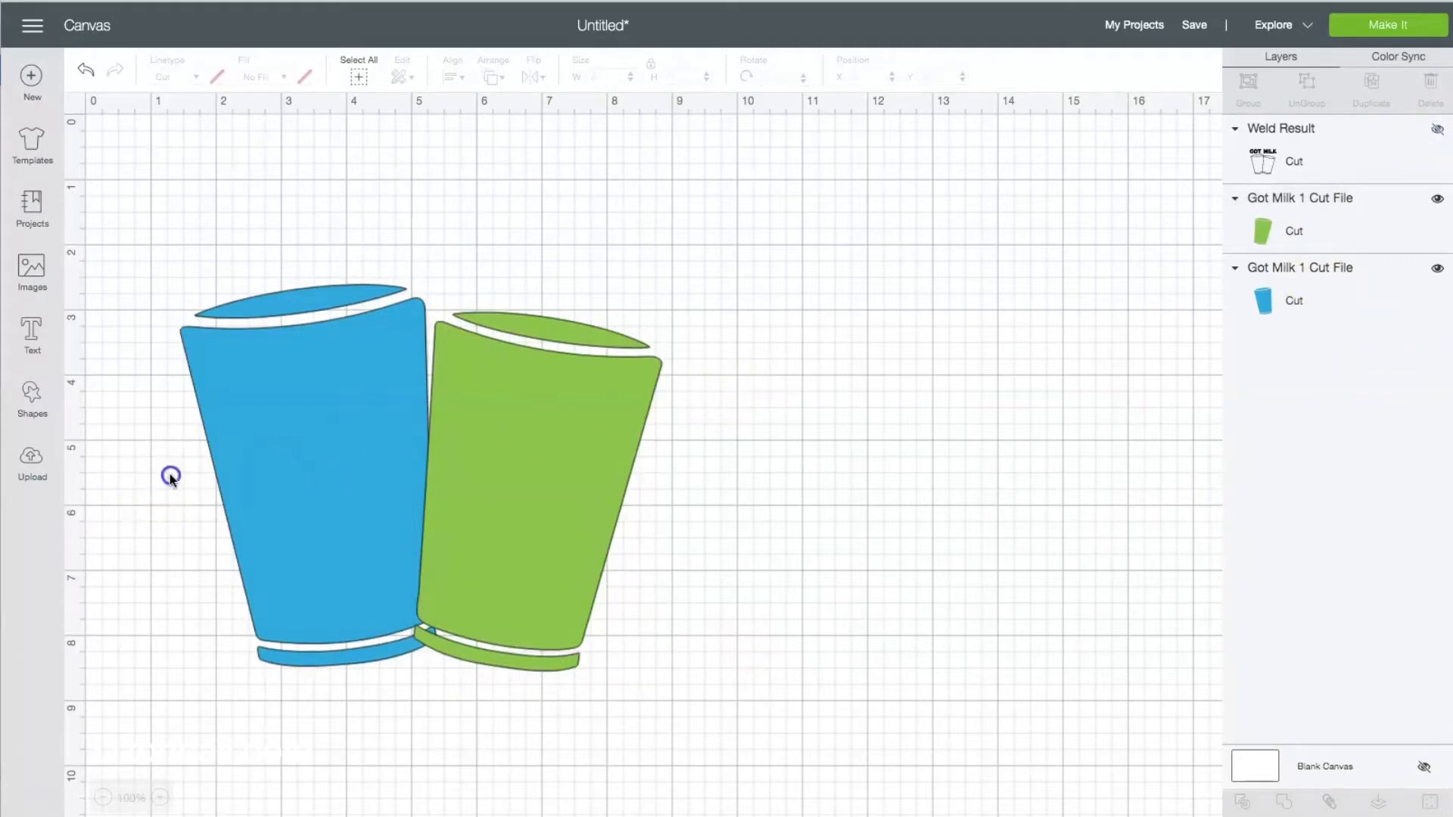
# Duplicate the blue and green fills and place the copies beside the originals, at about X 11.9 and Y 3.1.
pyautogui.moveTo(127, 402); pyautogui.dragTo(736, 726)
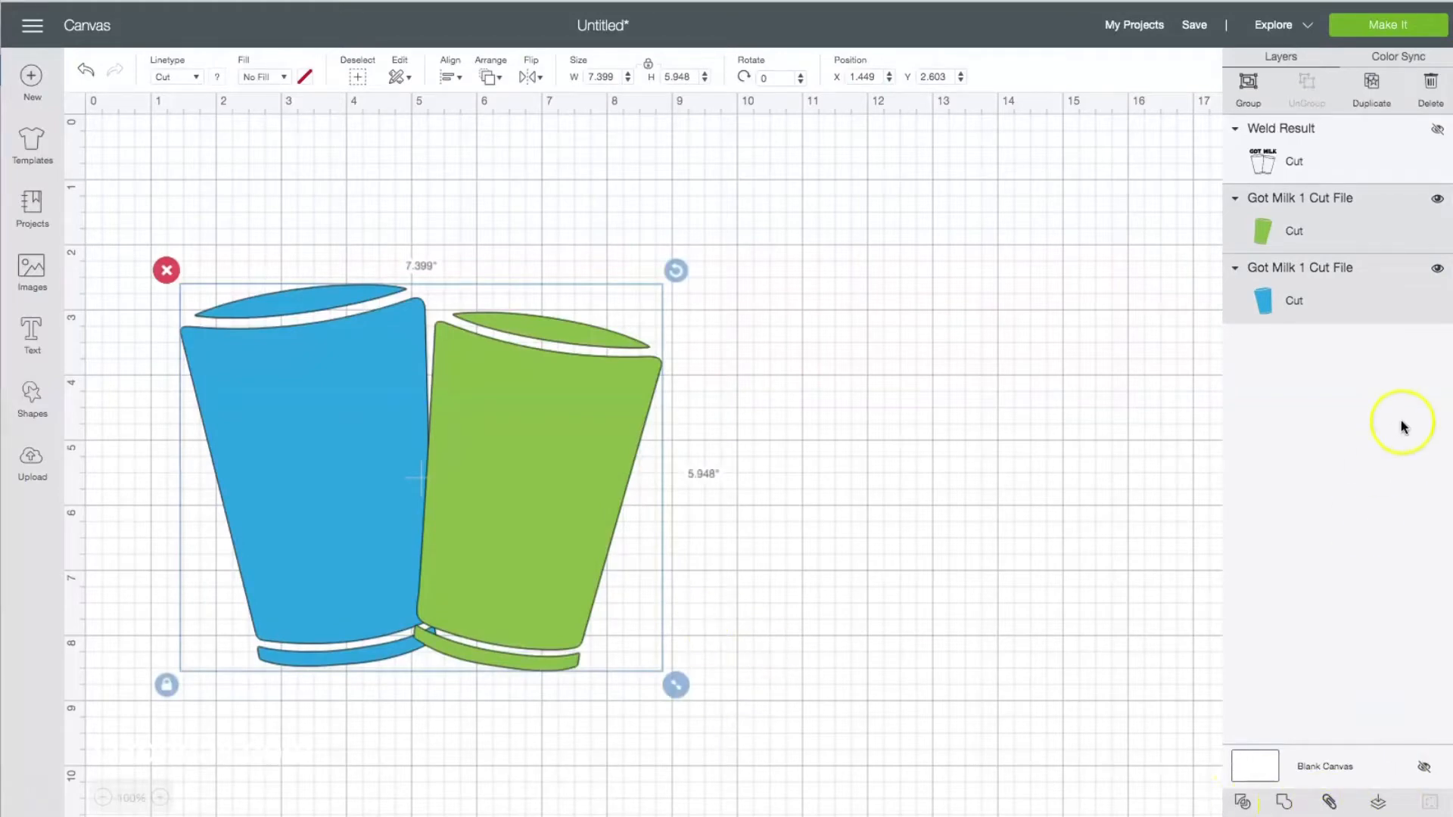
pyautogui.click(1373, 85)
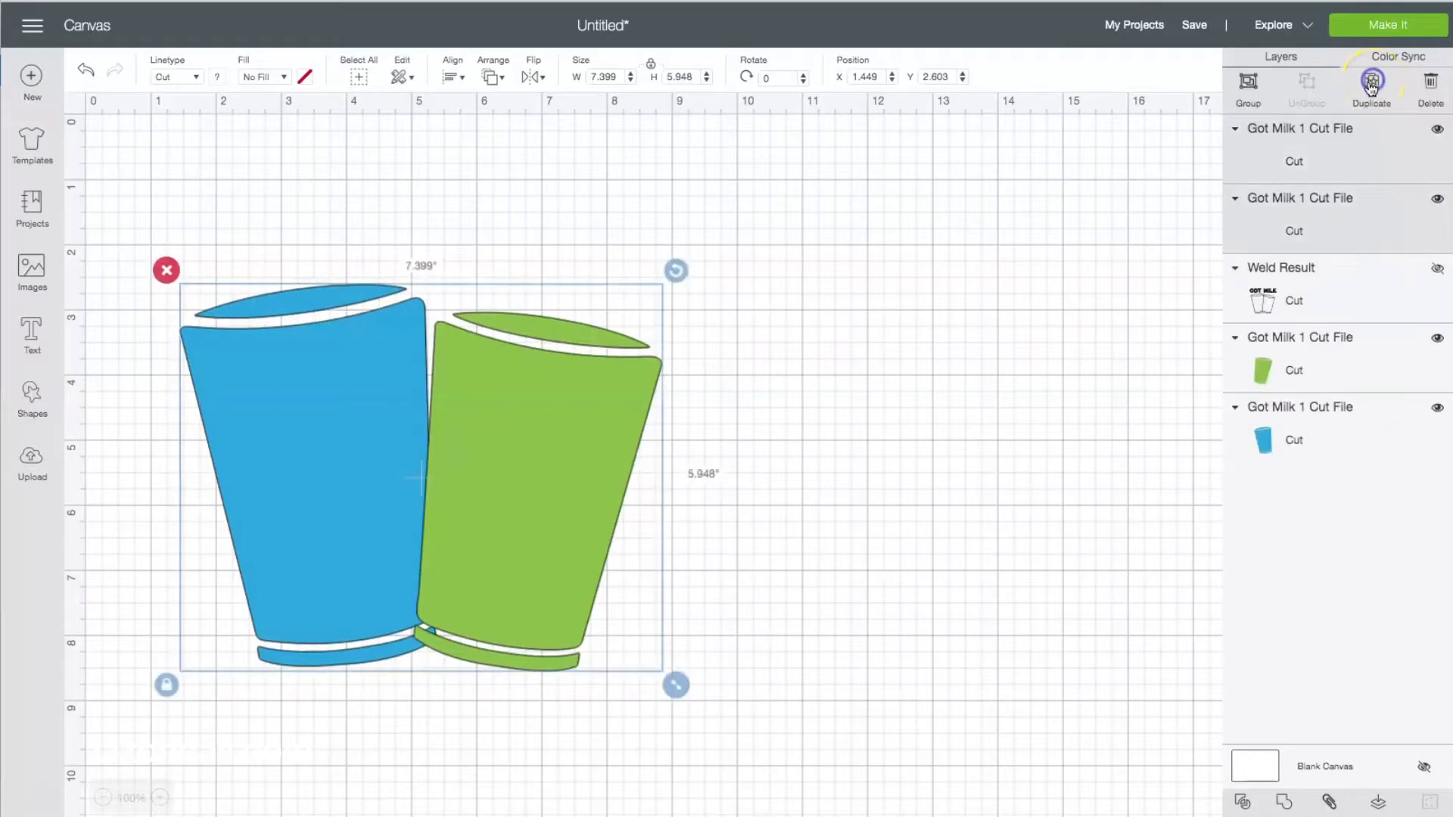
pyautogui.moveTo(375, 492); pyautogui.dragTo(1002, 497)
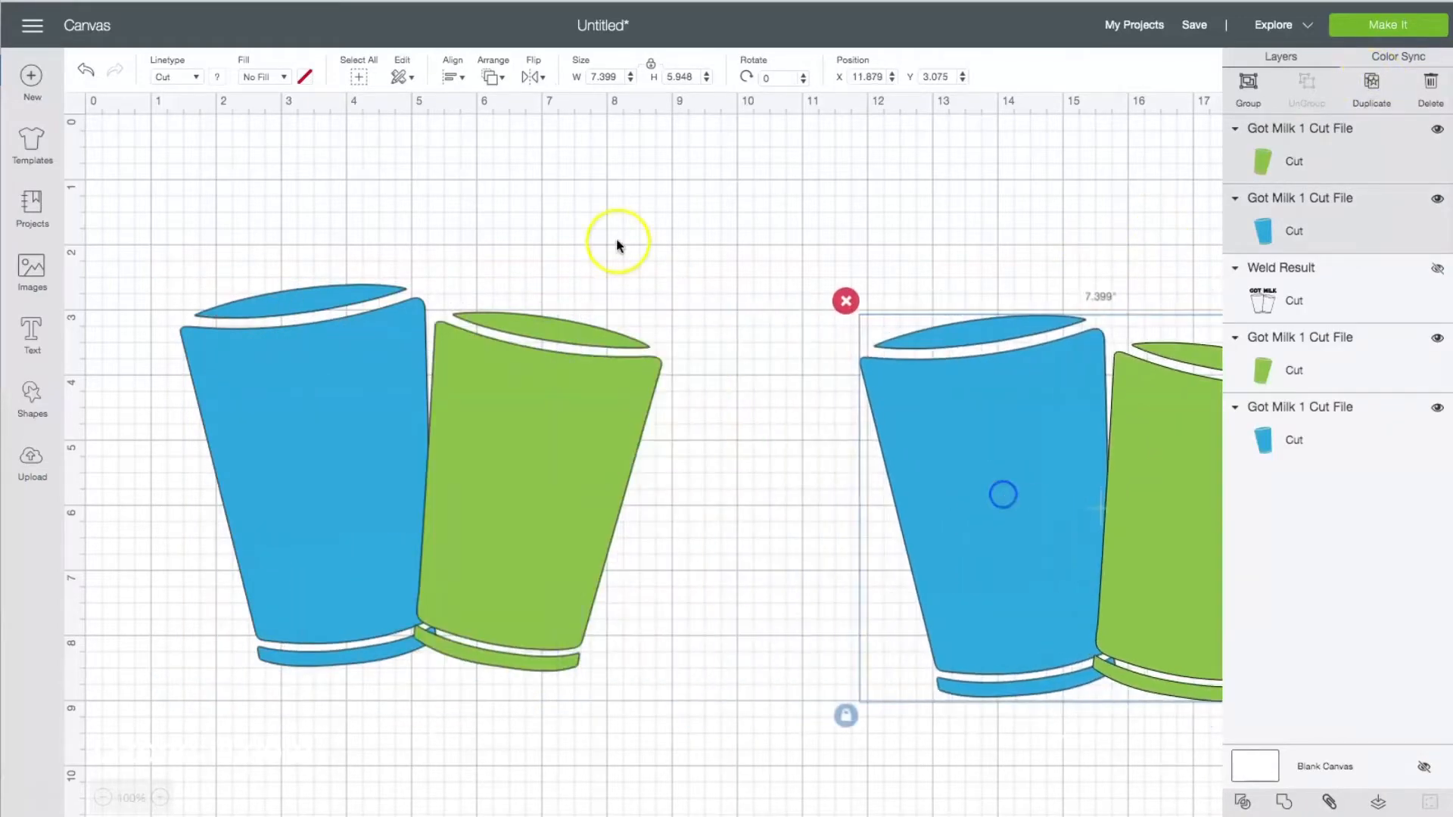
pyautogui.click(544, 216)
# Slice the original blue and green fills against each other and delete the green piece and both overlap slivers.
pyautogui.moveTo(142, 295); pyautogui.dragTo(720, 651)
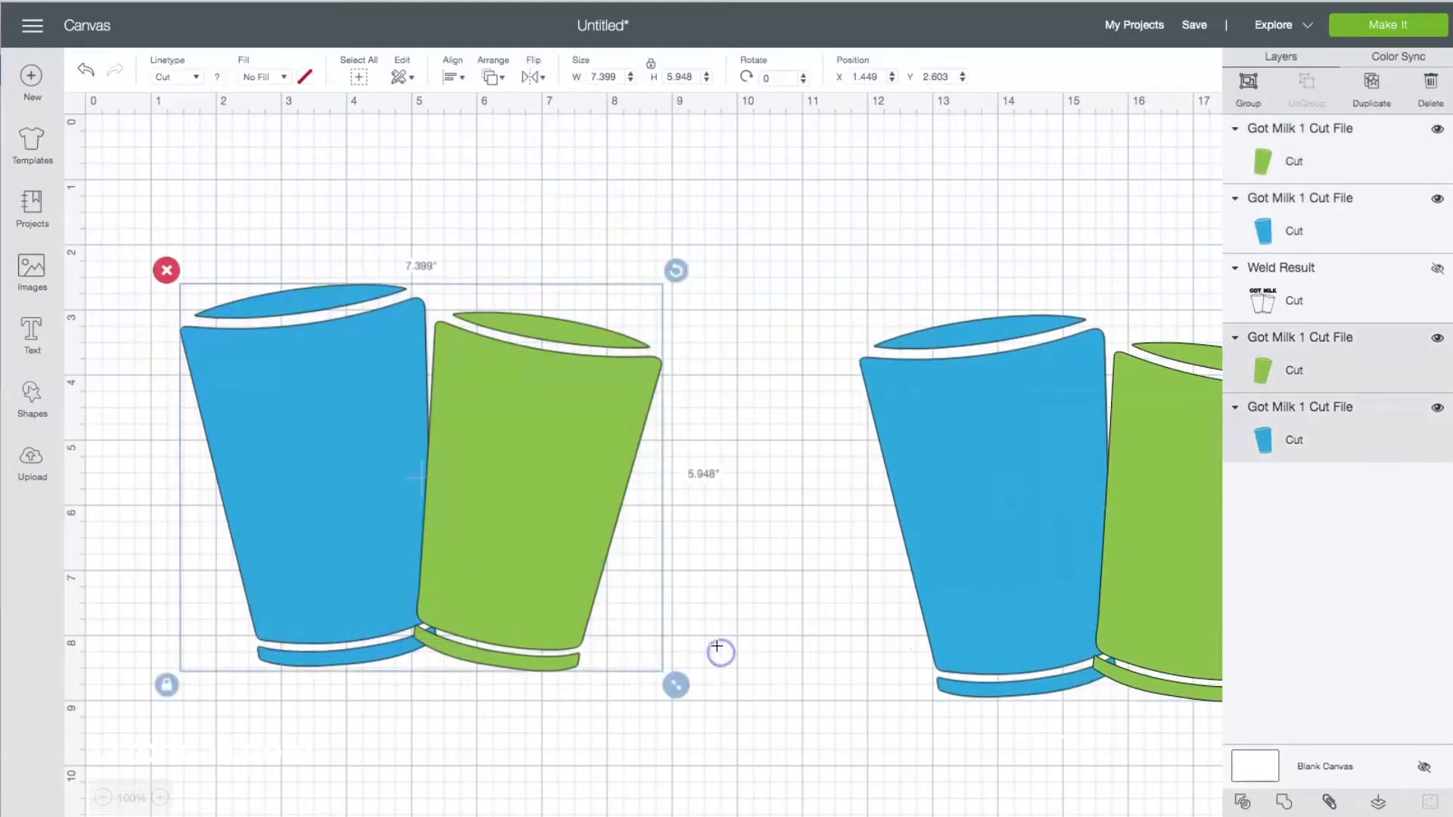
pyautogui.click(1242, 802)
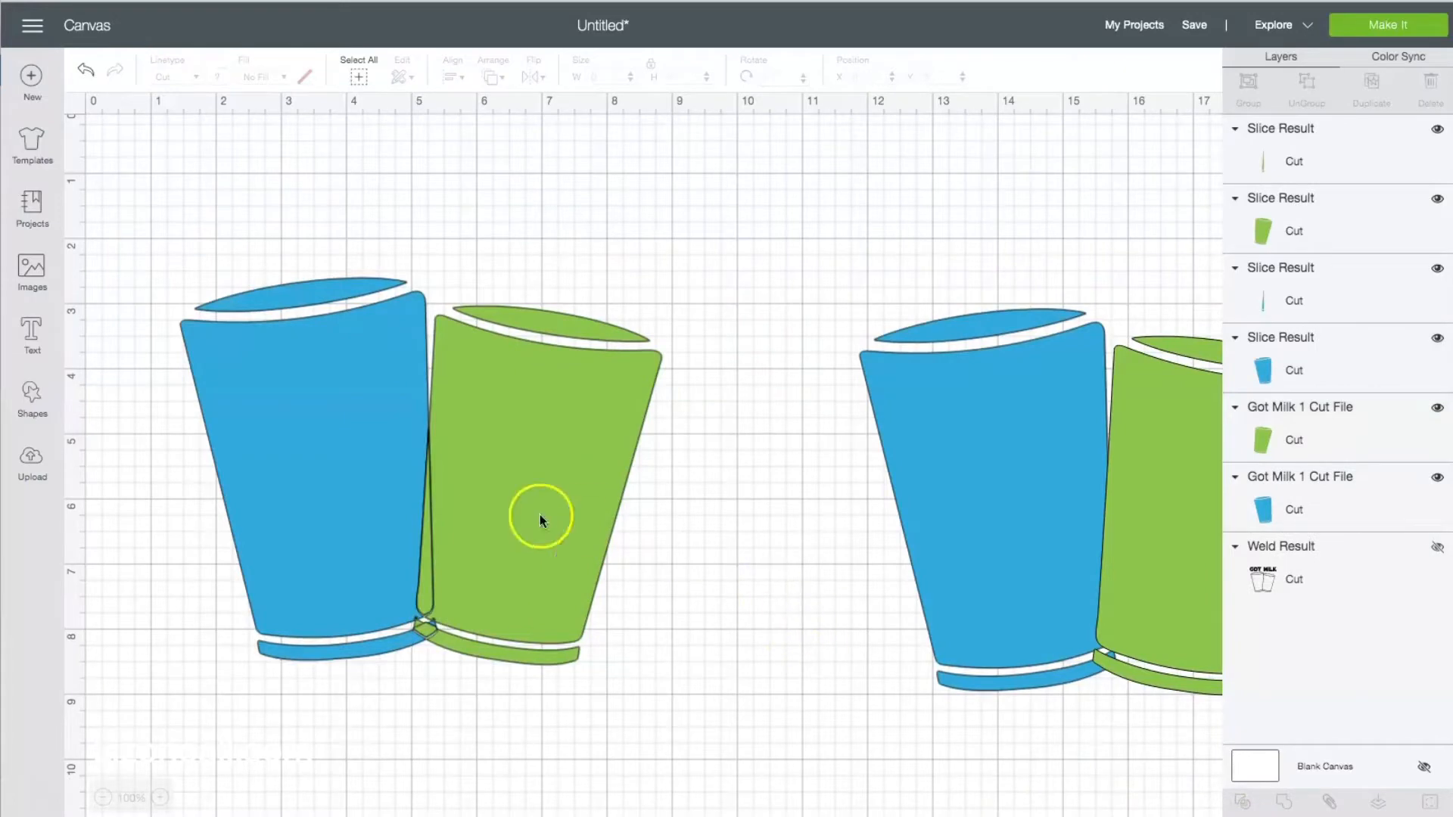
pyautogui.click(522, 577)
pyautogui.press('Delete')
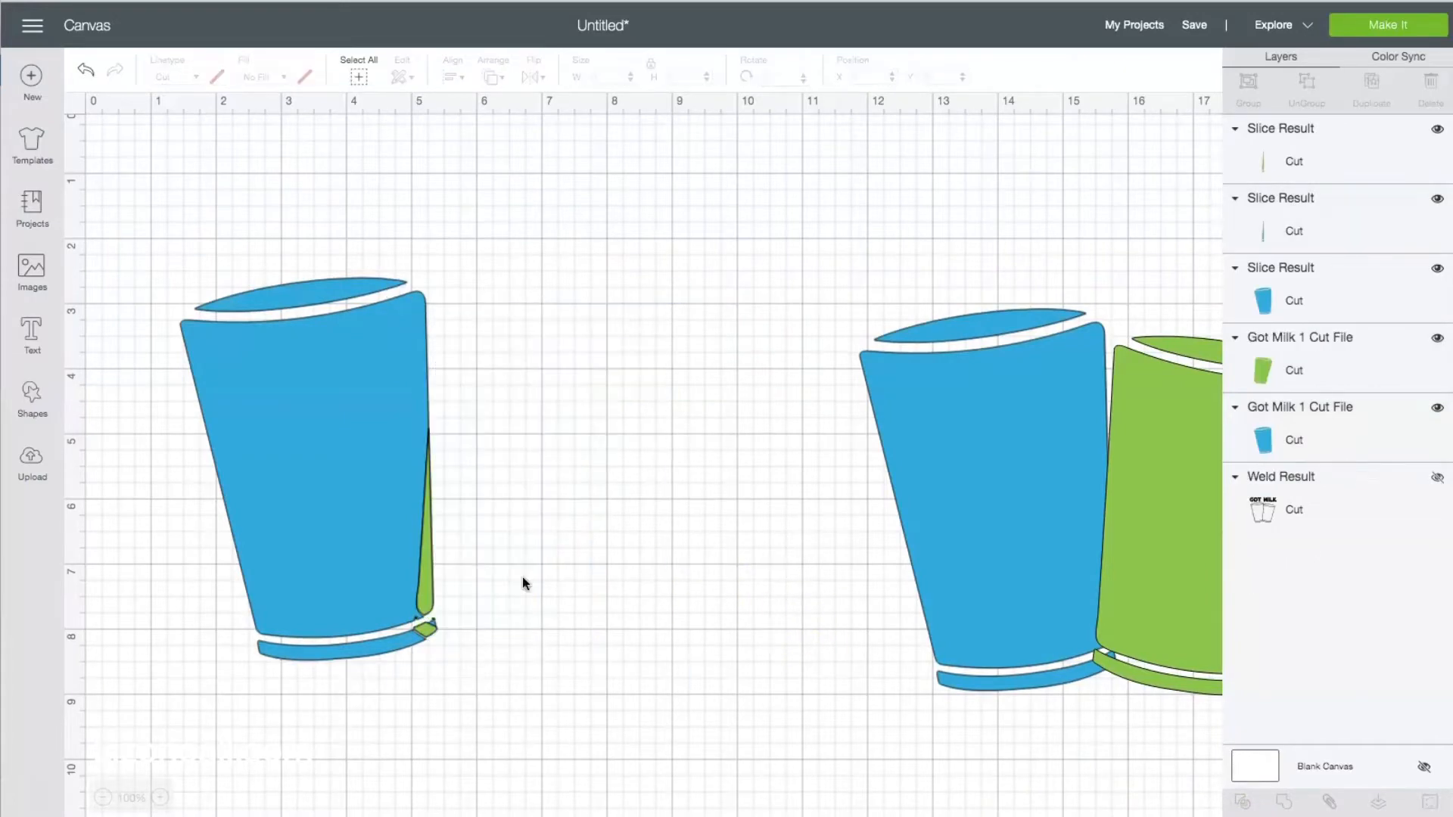
pyautogui.click(428, 588)
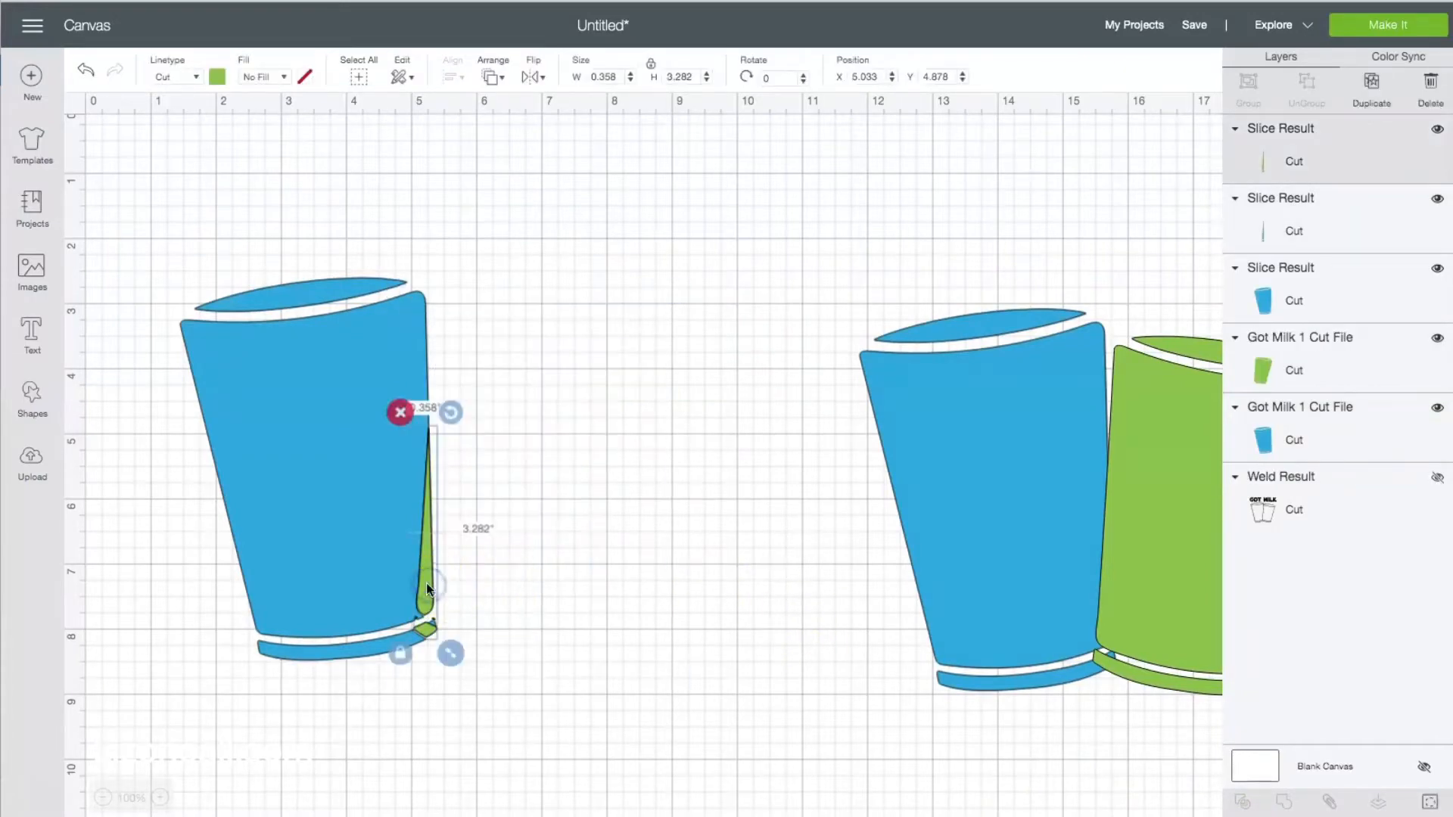
pyautogui.press('Delete')
pyautogui.click(427, 588)
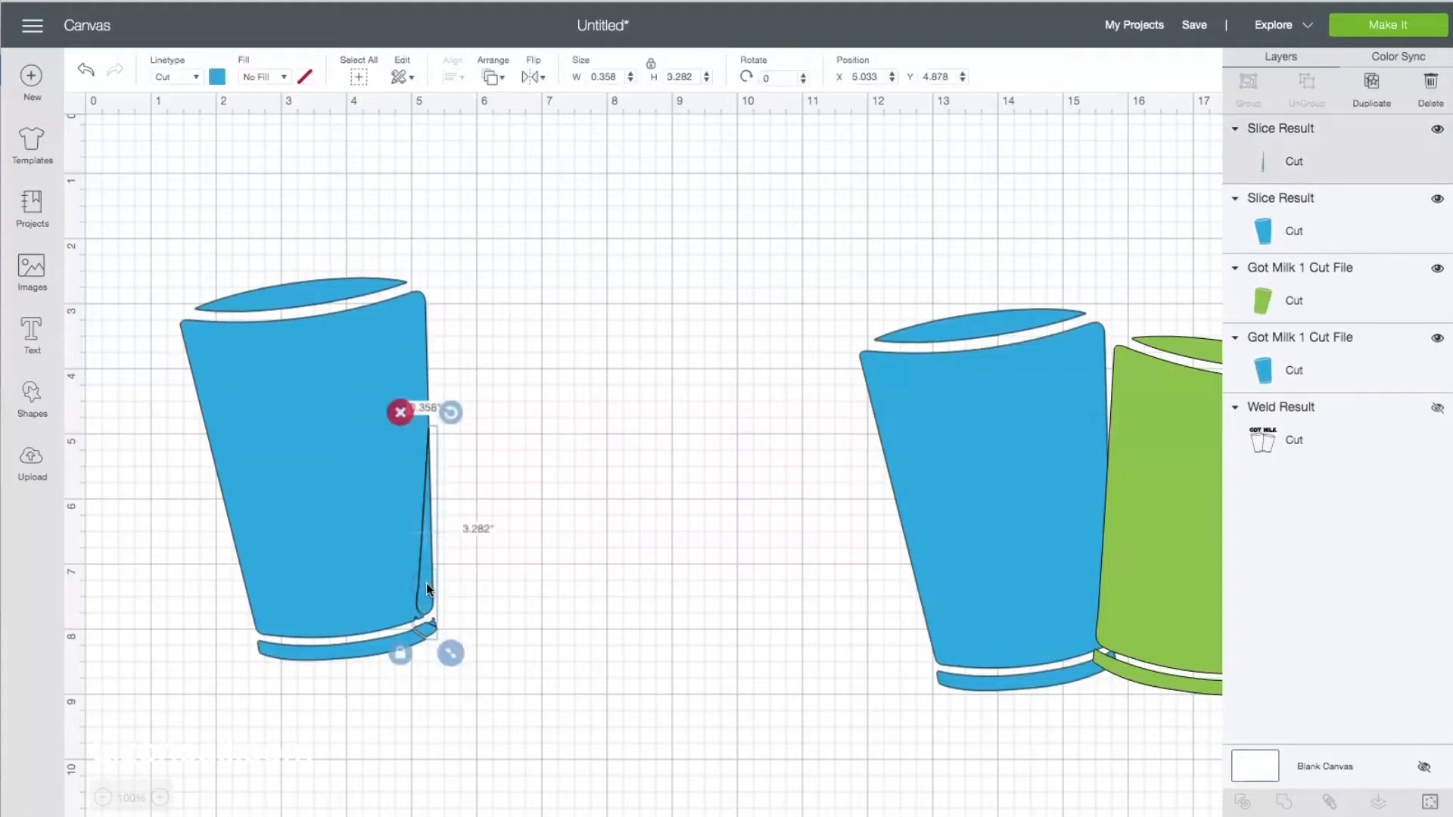
pyautogui.press('Delete')
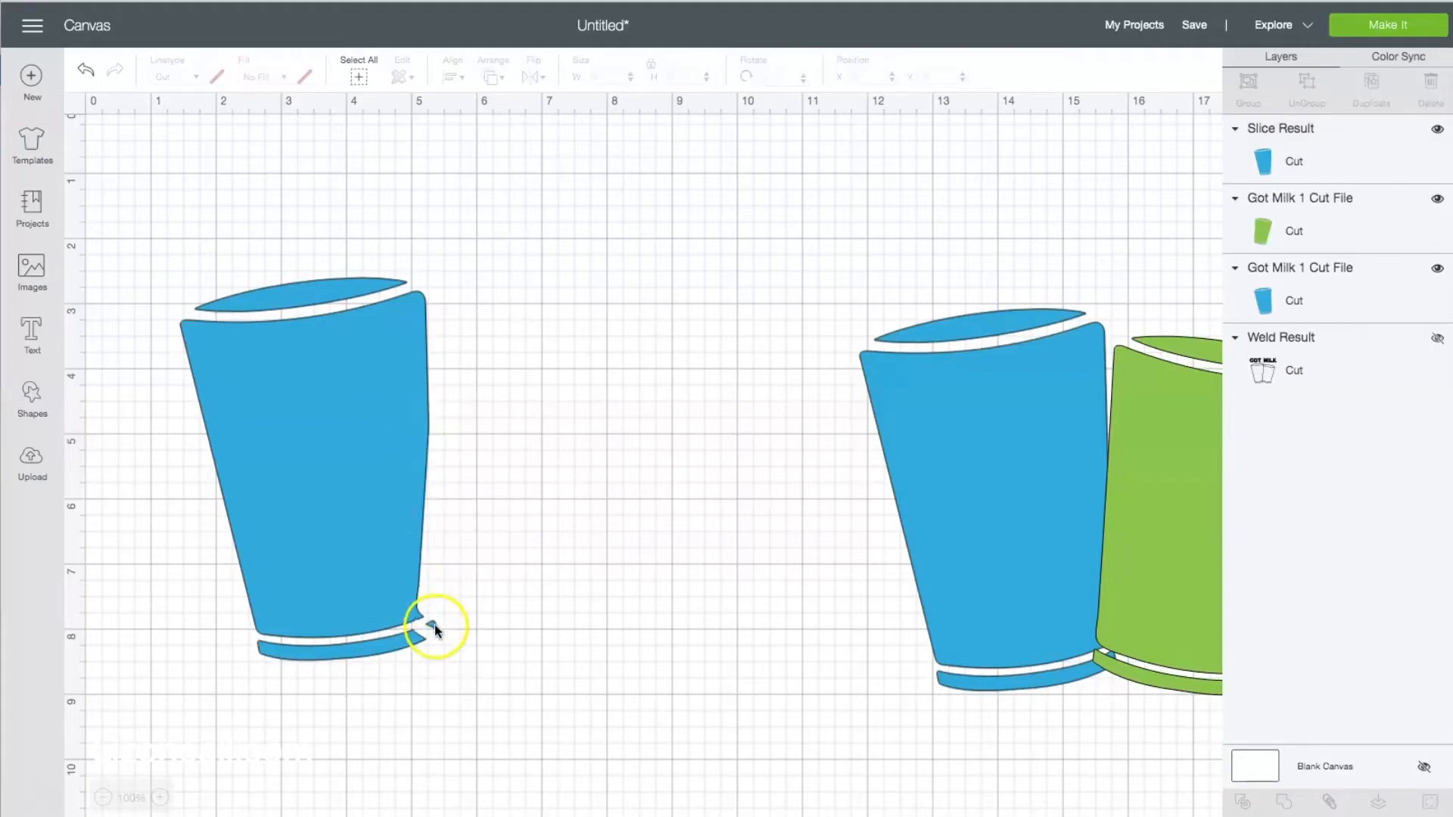
# Hide the contour of the small leftover fragment at the base of the sliced blue fill.
pyautogui.click(395, 532)
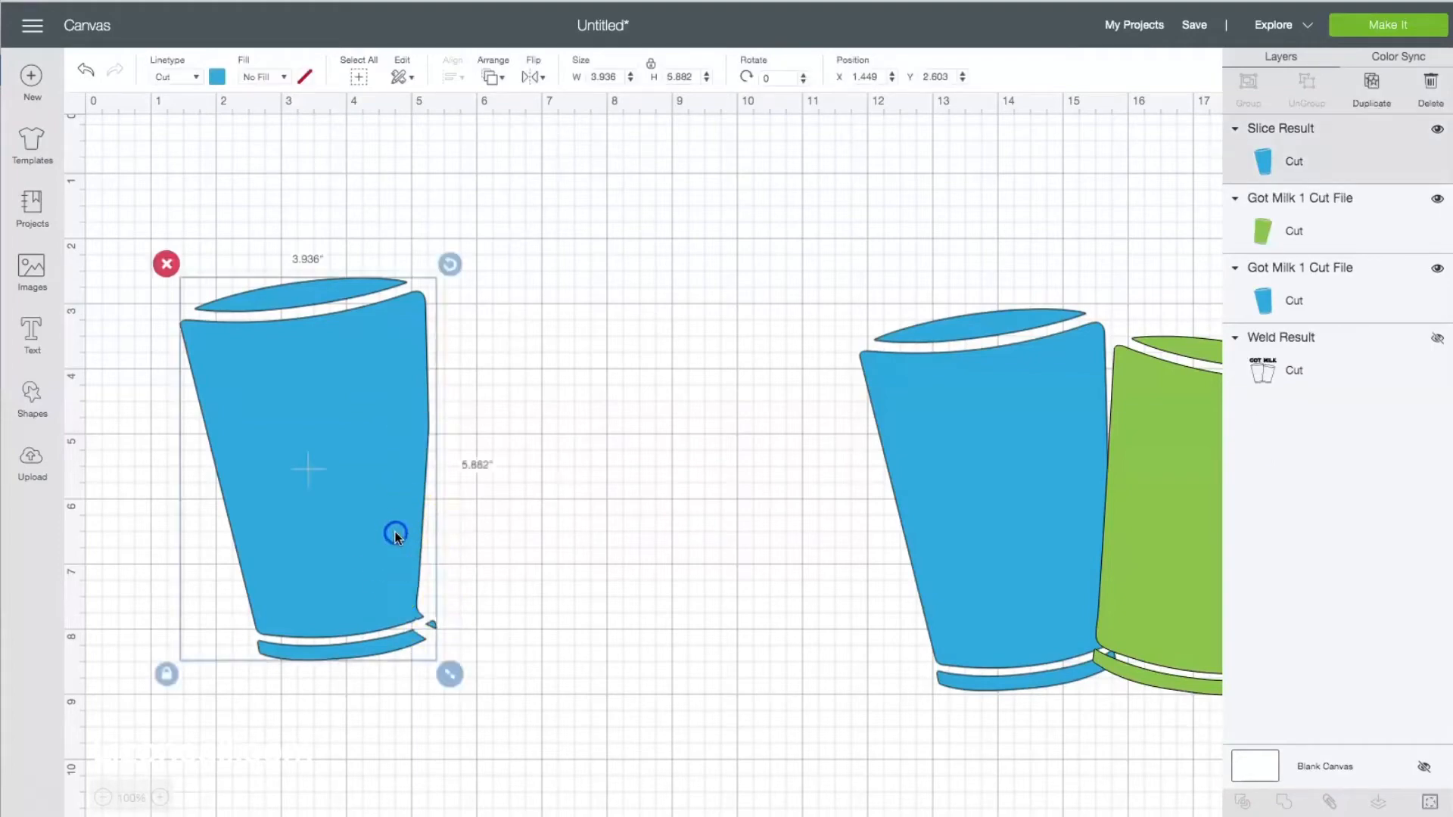
pyautogui.click(1429, 801)
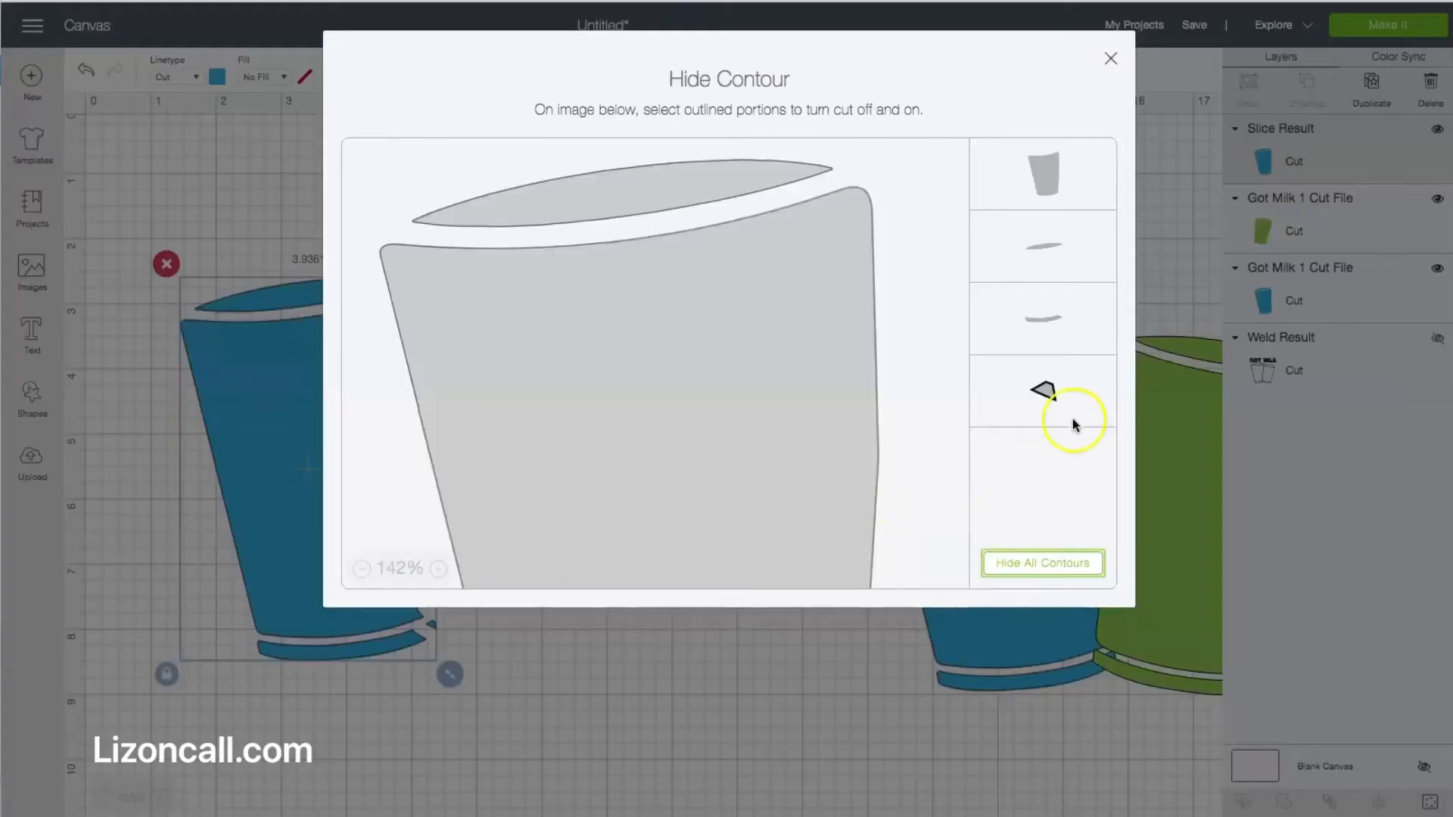
pyautogui.scroll(-5, 753, 481)
pyautogui.scroll(1, 780, 458)
pyautogui.click(884, 230)
pyautogui.click(1110, 61)
# Move the duplicate green fill against the trimmed blue fill, in the original green cup's place.
pyautogui.click(1159, 481)
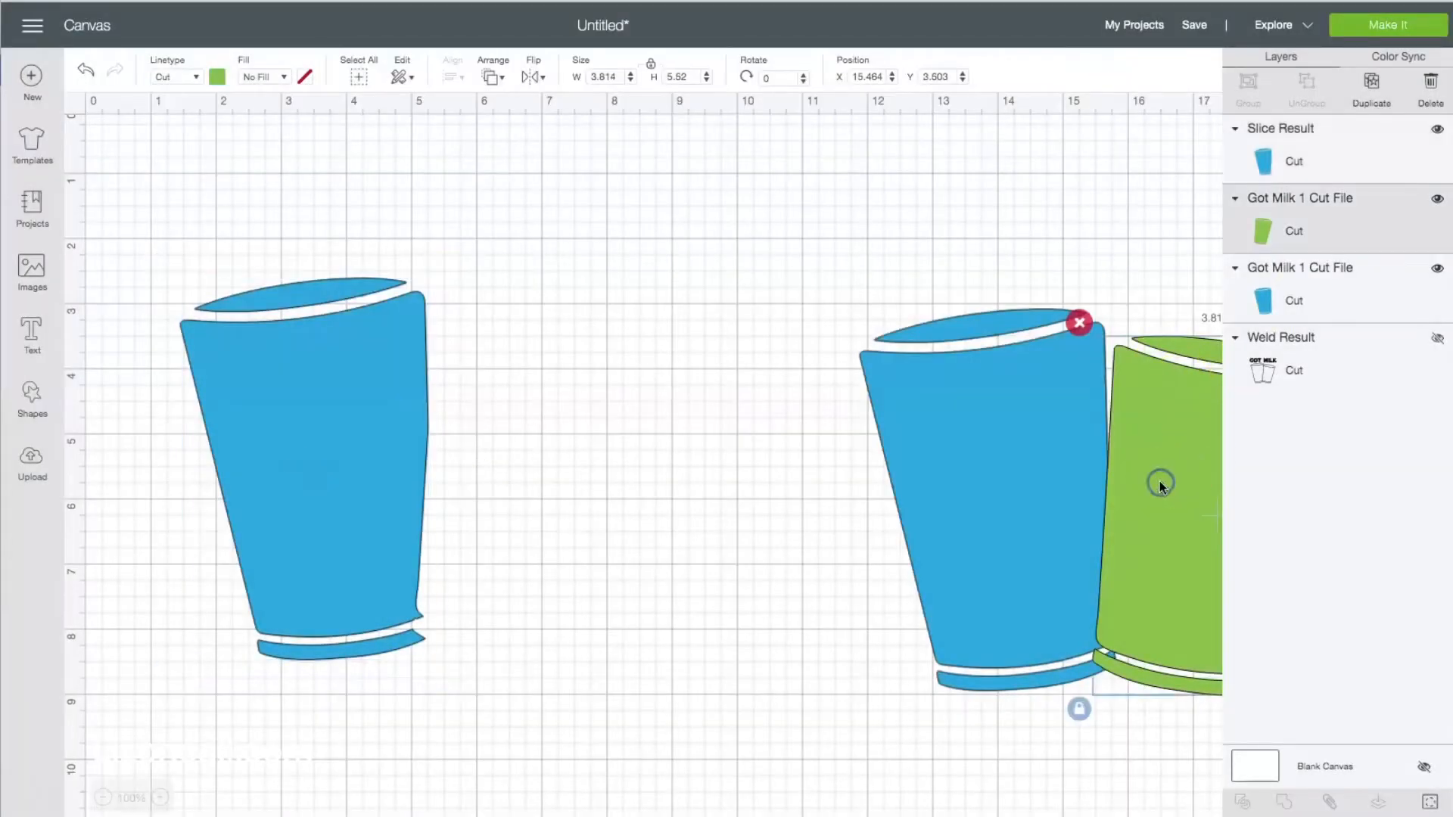
pyautogui.moveTo(1159, 481); pyautogui.dragTo(478, 448)
pyautogui.click(794, 497)
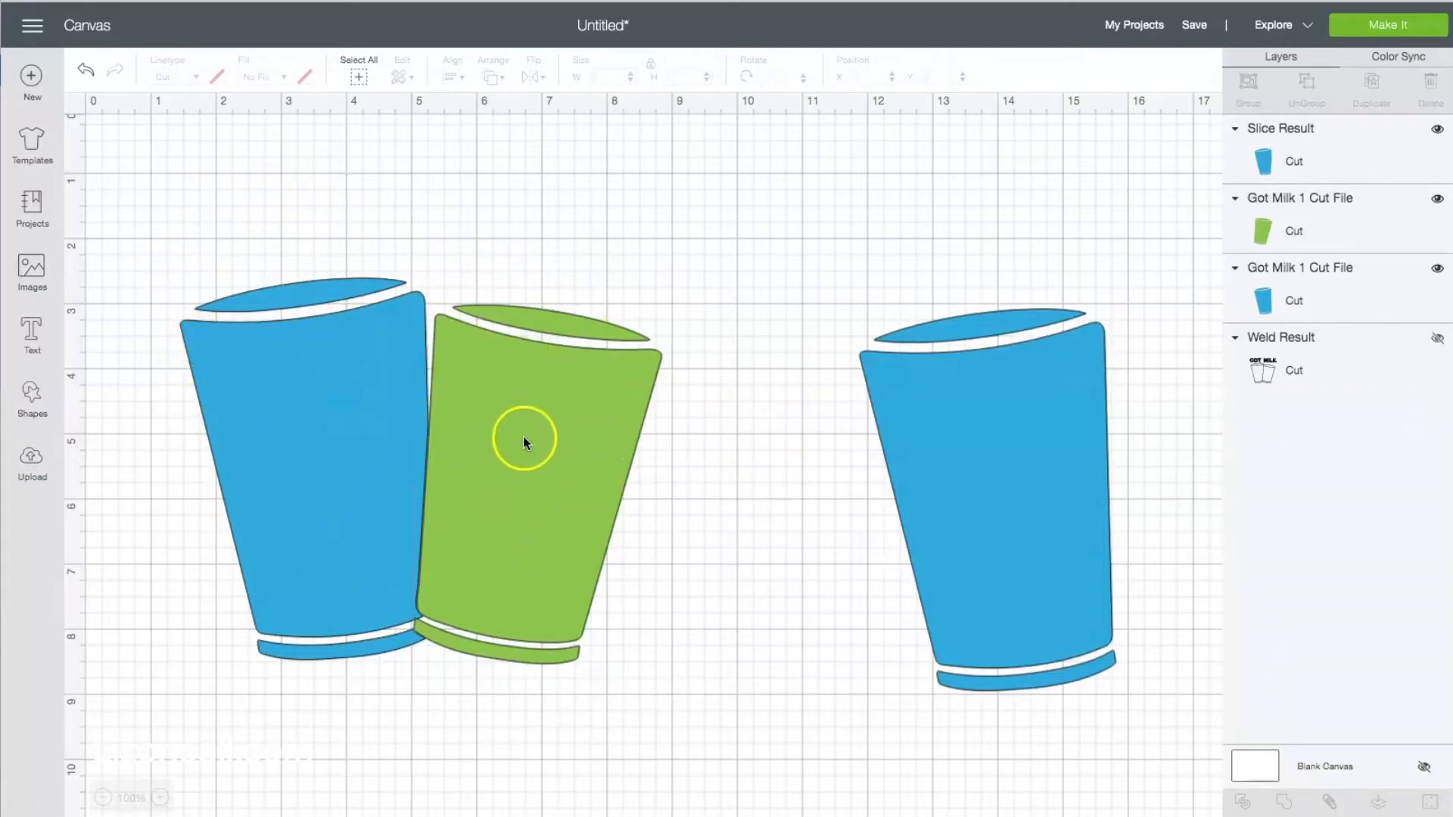
# Show the welded GOT MILK outline and move it to the top of the layer order.
pyautogui.click(1437, 339)
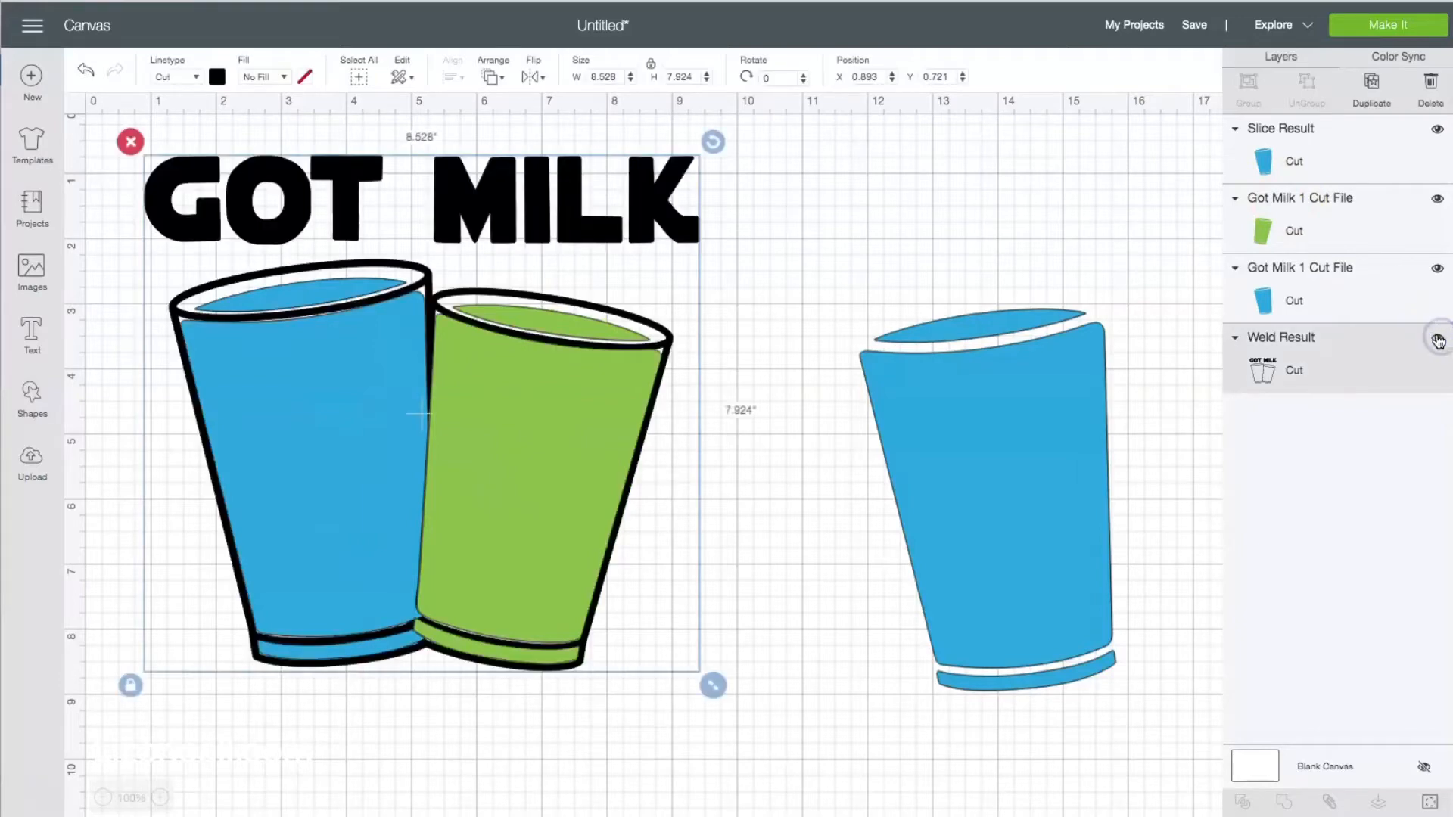
pyautogui.moveTo(1330, 366); pyautogui.dragTo(1337, 129)
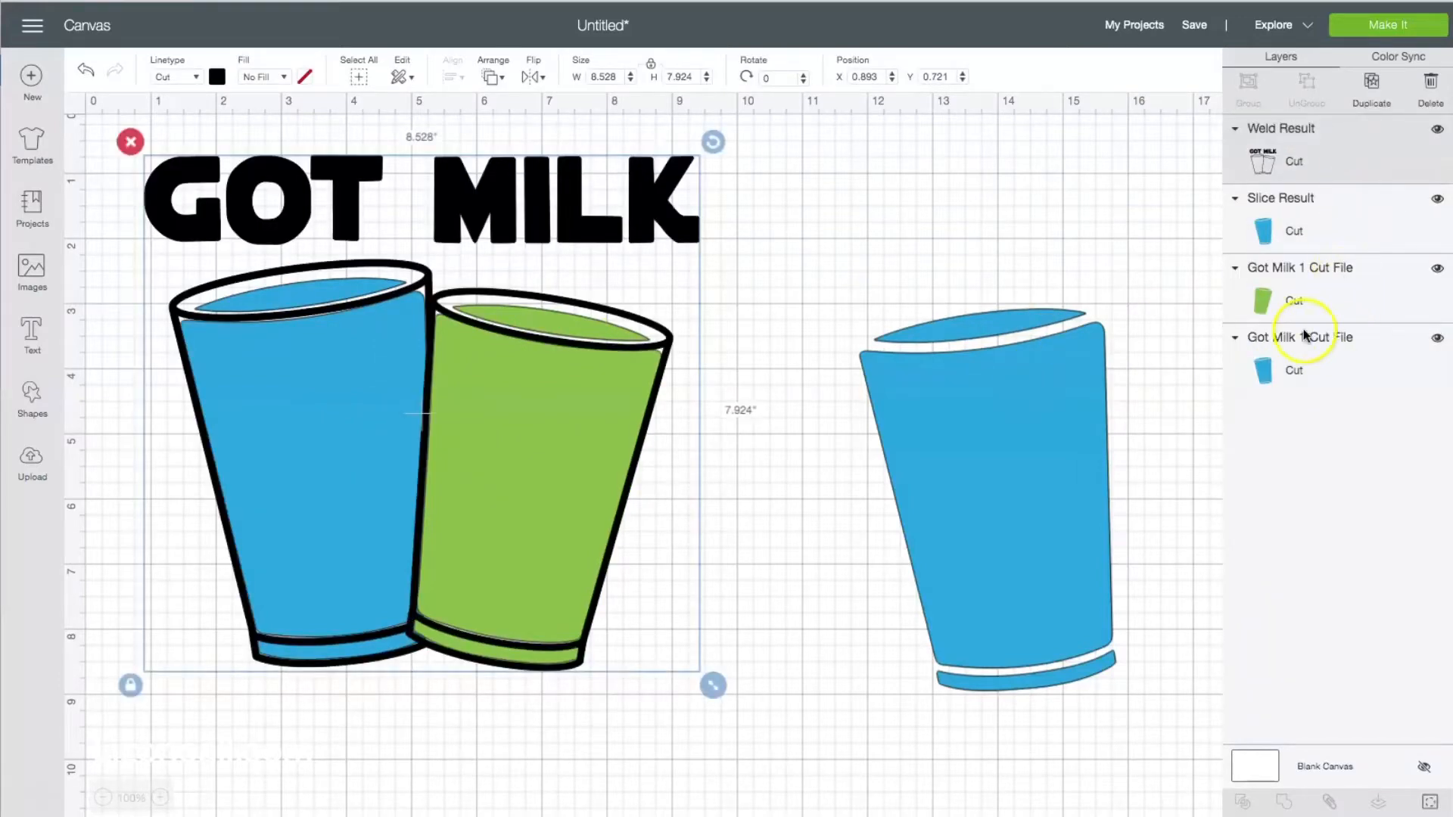
# Delete the spare blue fill beside the design and send the project to mat preparation.
pyautogui.click(997, 430)
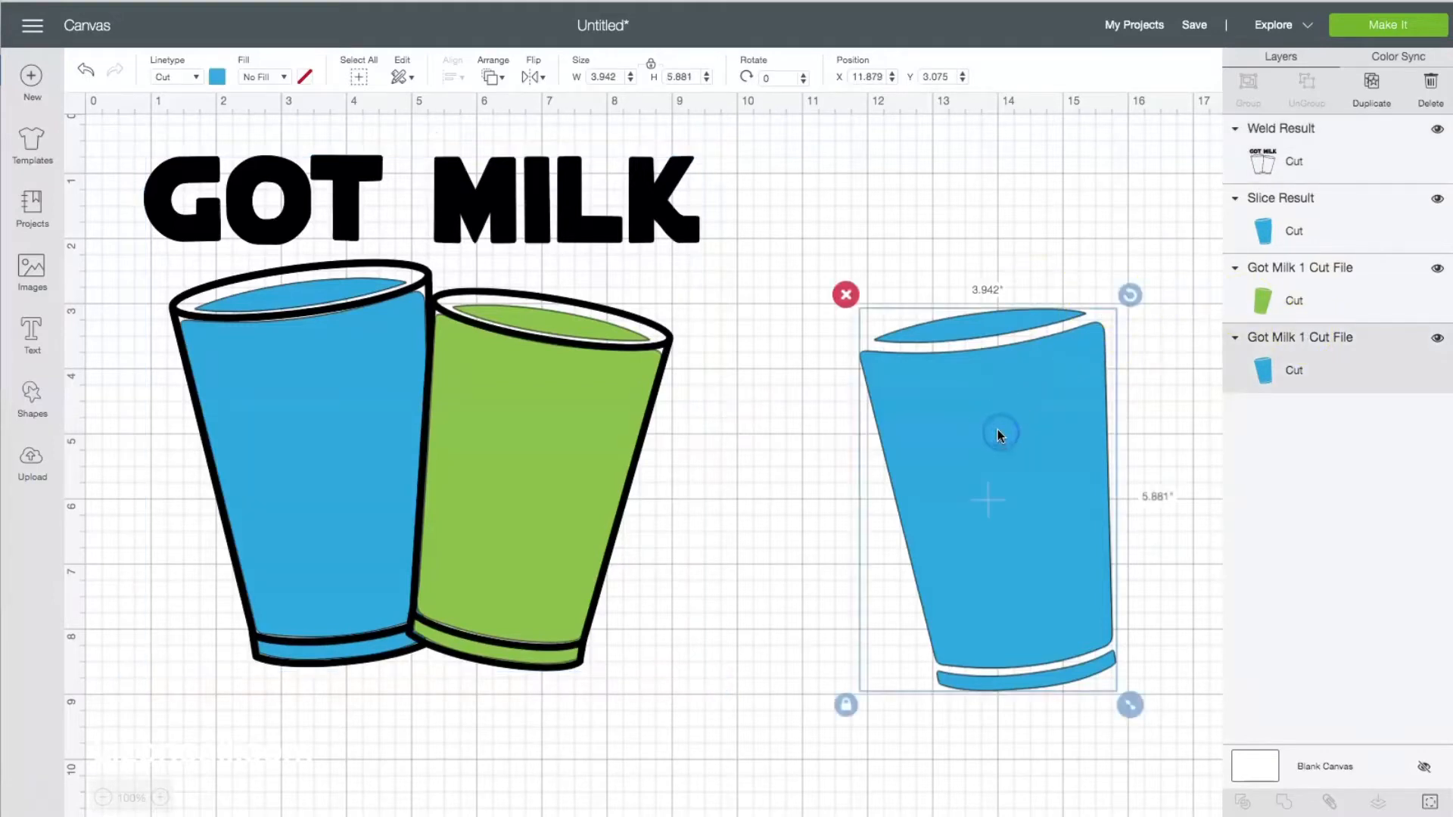
pyautogui.press('Delete')
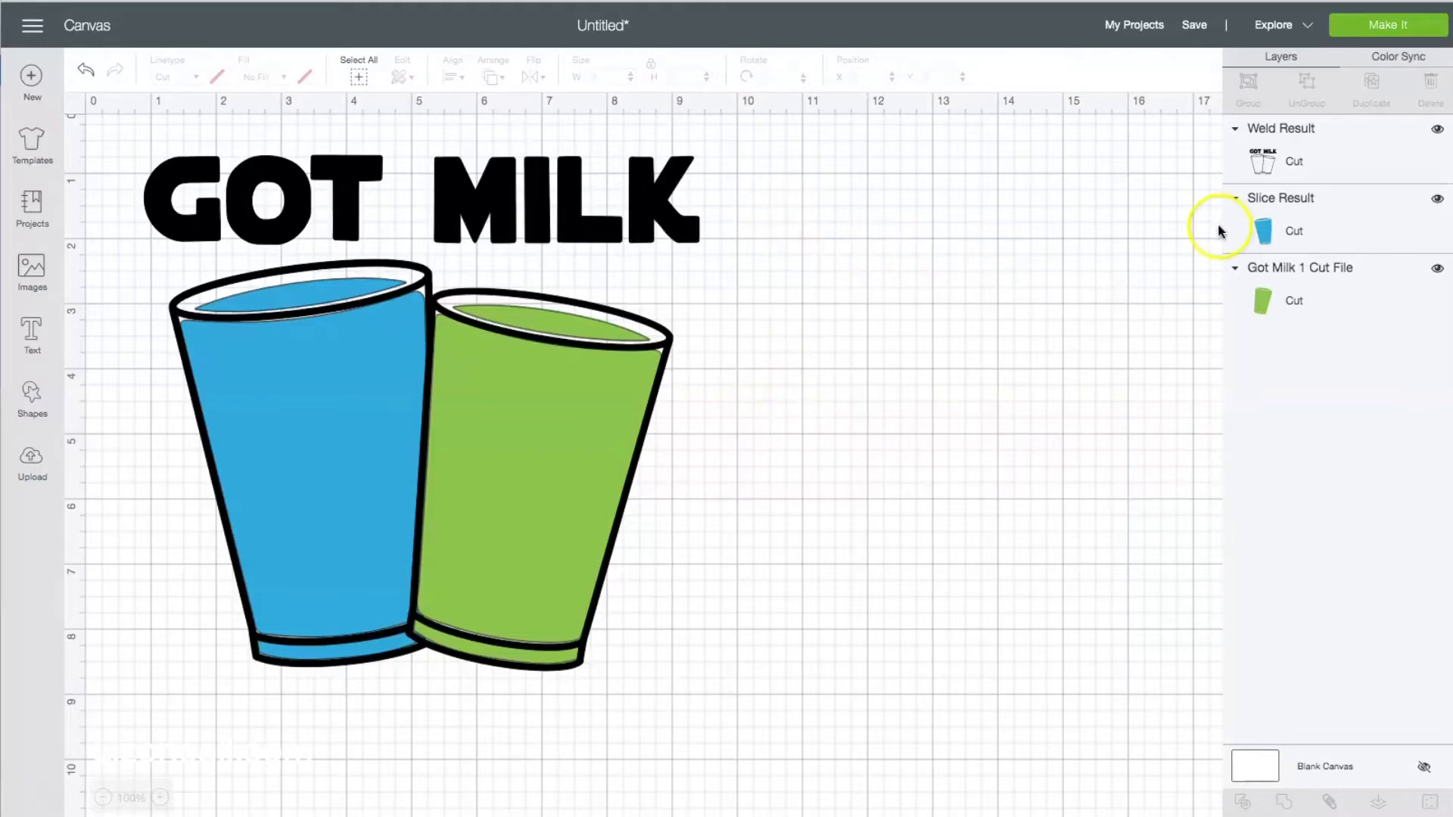
pyautogui.click(1384, 29)
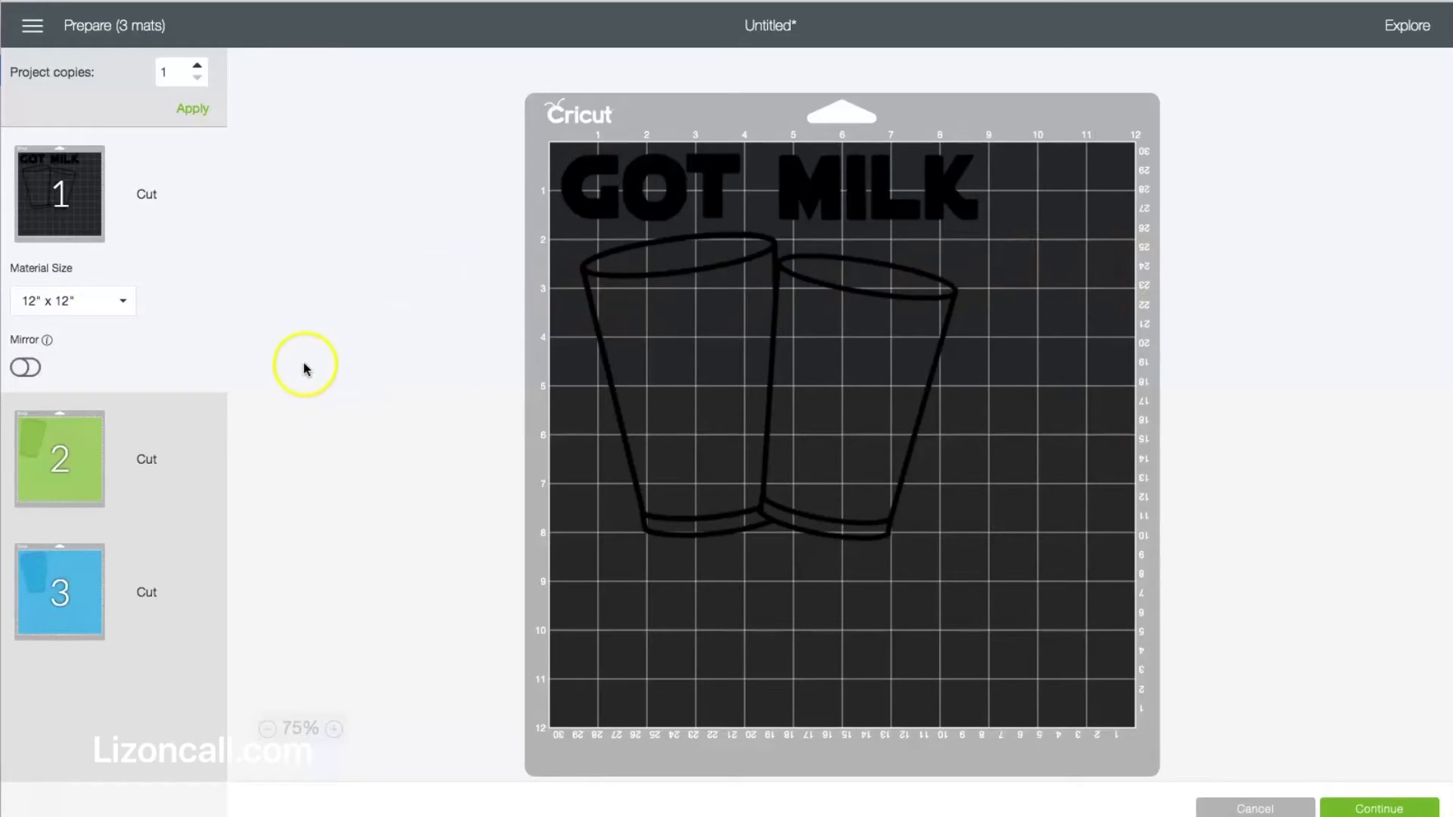
# Turn on mirroring for all three mats: the black outline, the green fill and the blue fill, and return to the first mat.
pyautogui.click(23, 369)
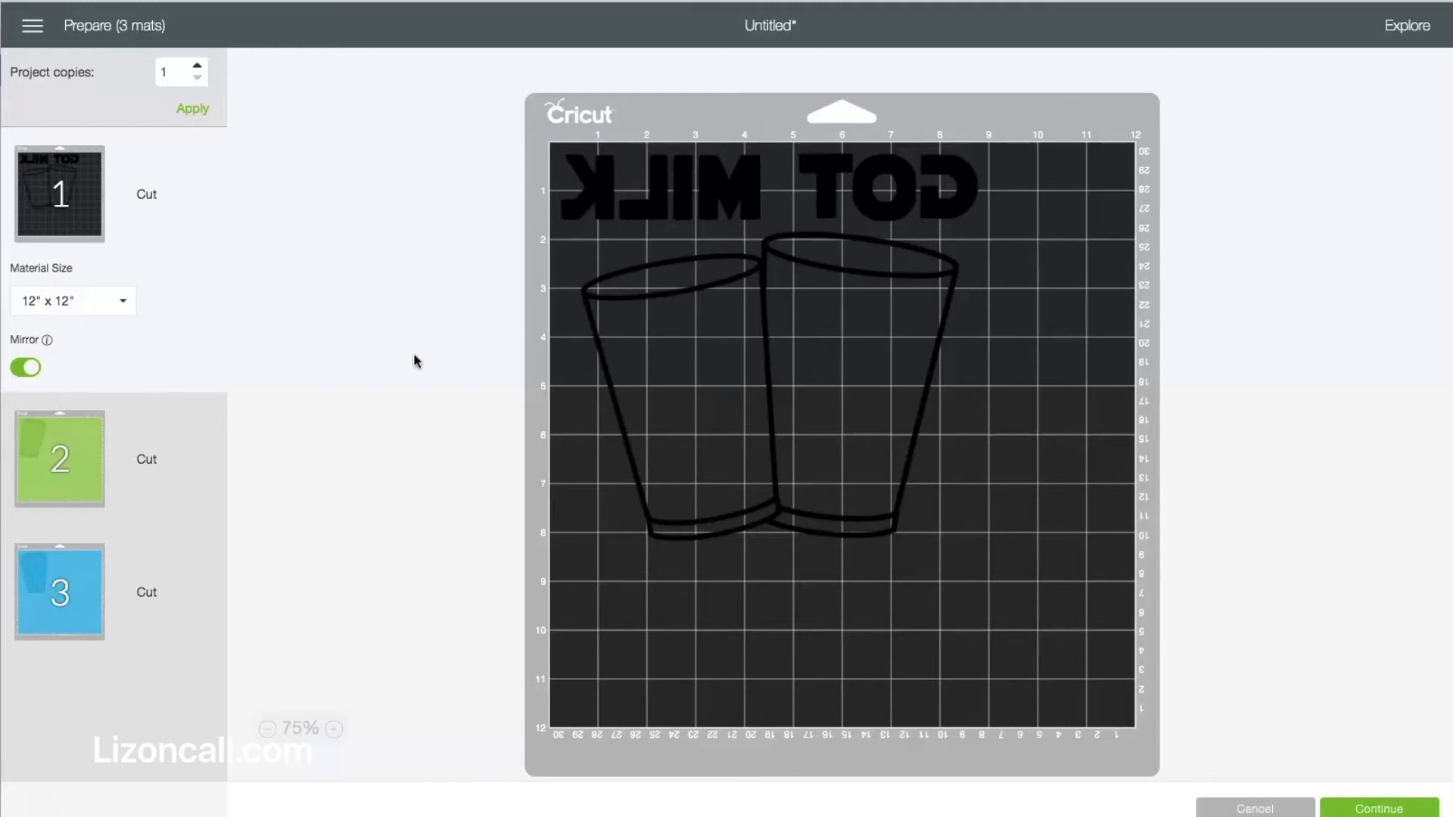
pyautogui.click(96, 475)
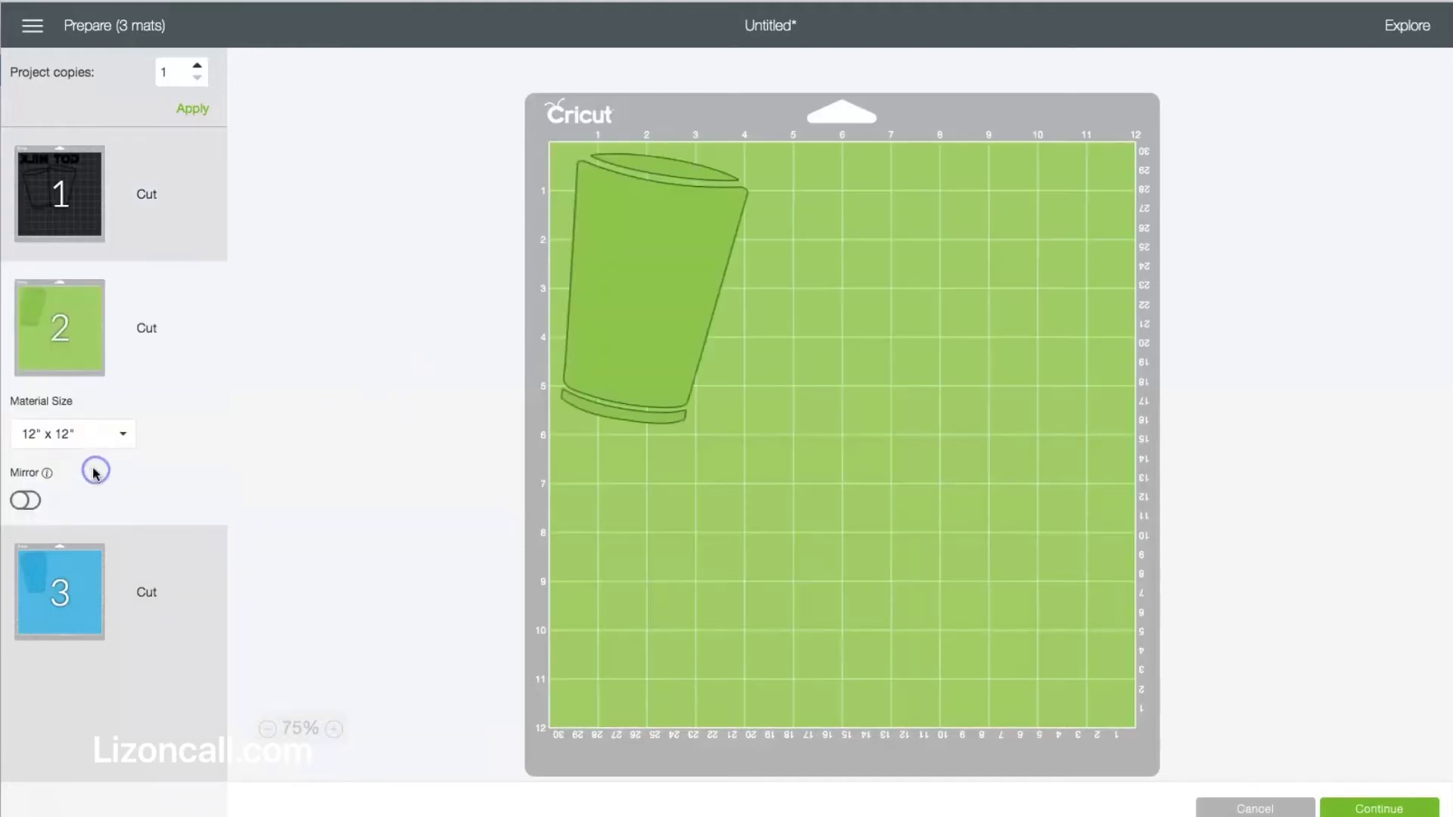
pyautogui.click(17, 498)
pyautogui.click(97, 590)
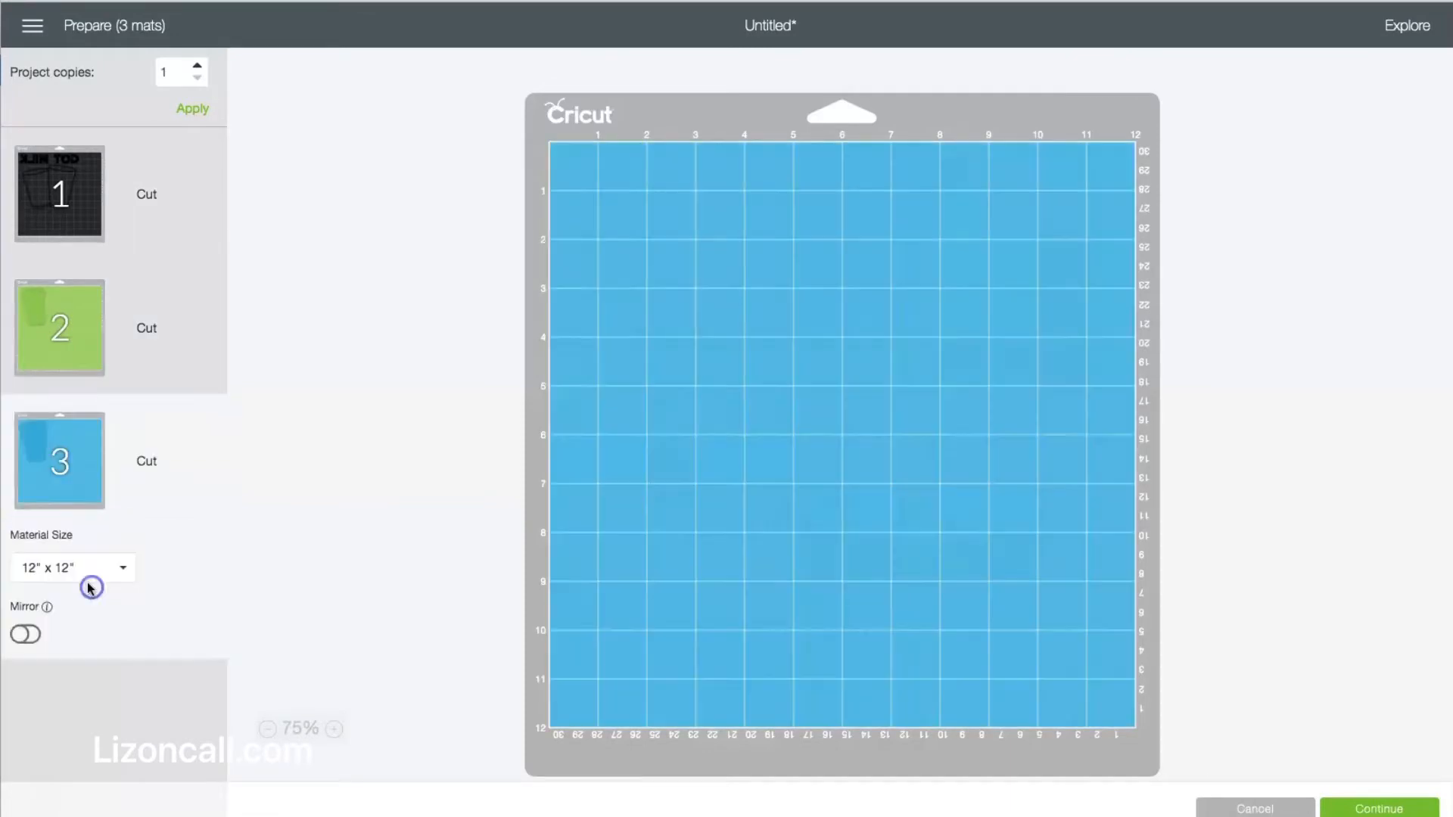
pyautogui.click(25, 634)
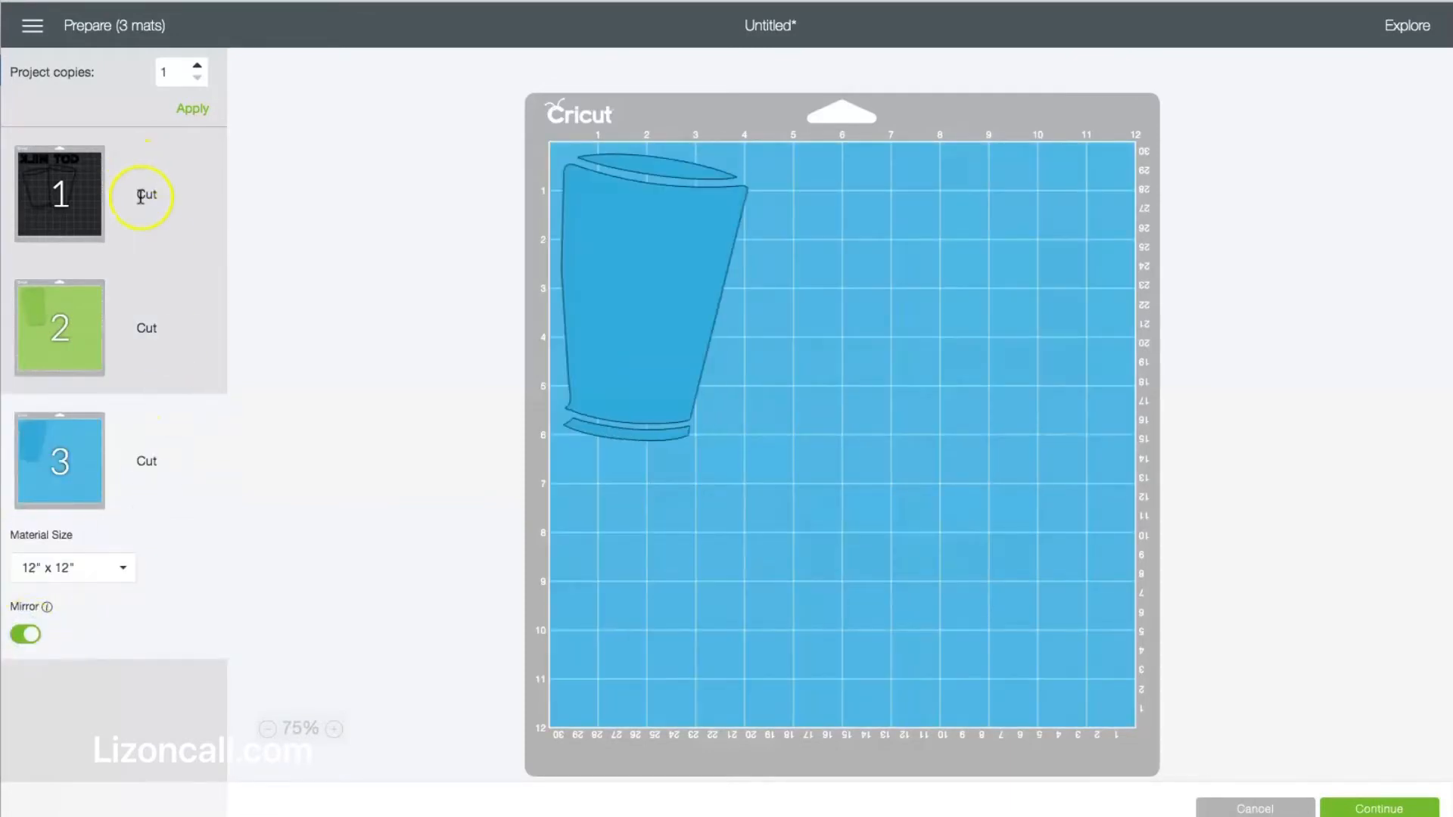
pyautogui.click(143, 191)
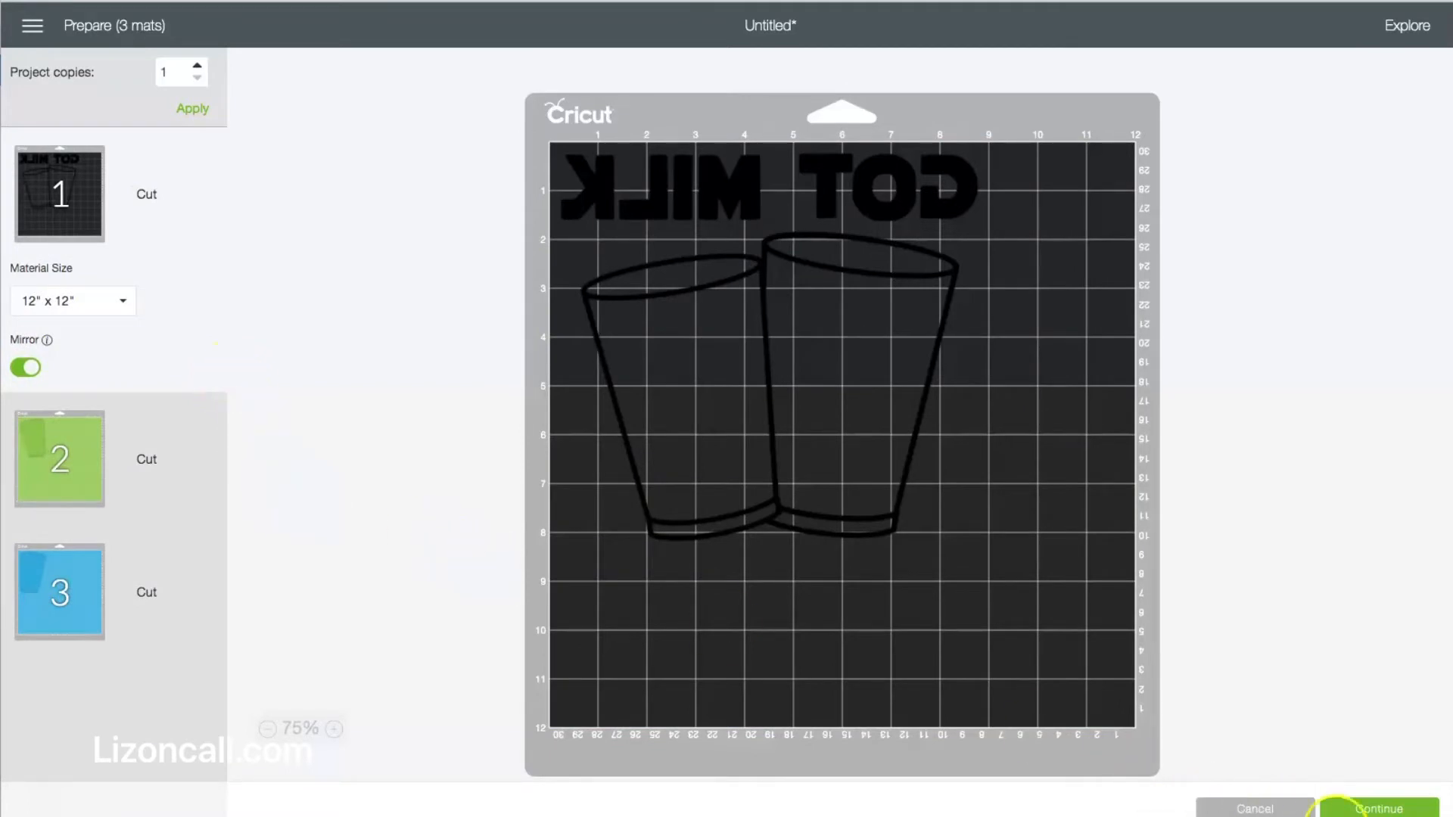
# Continue to the cutting stage and set the base material to Everyday Iron-On.
pyautogui.click(1383, 808)
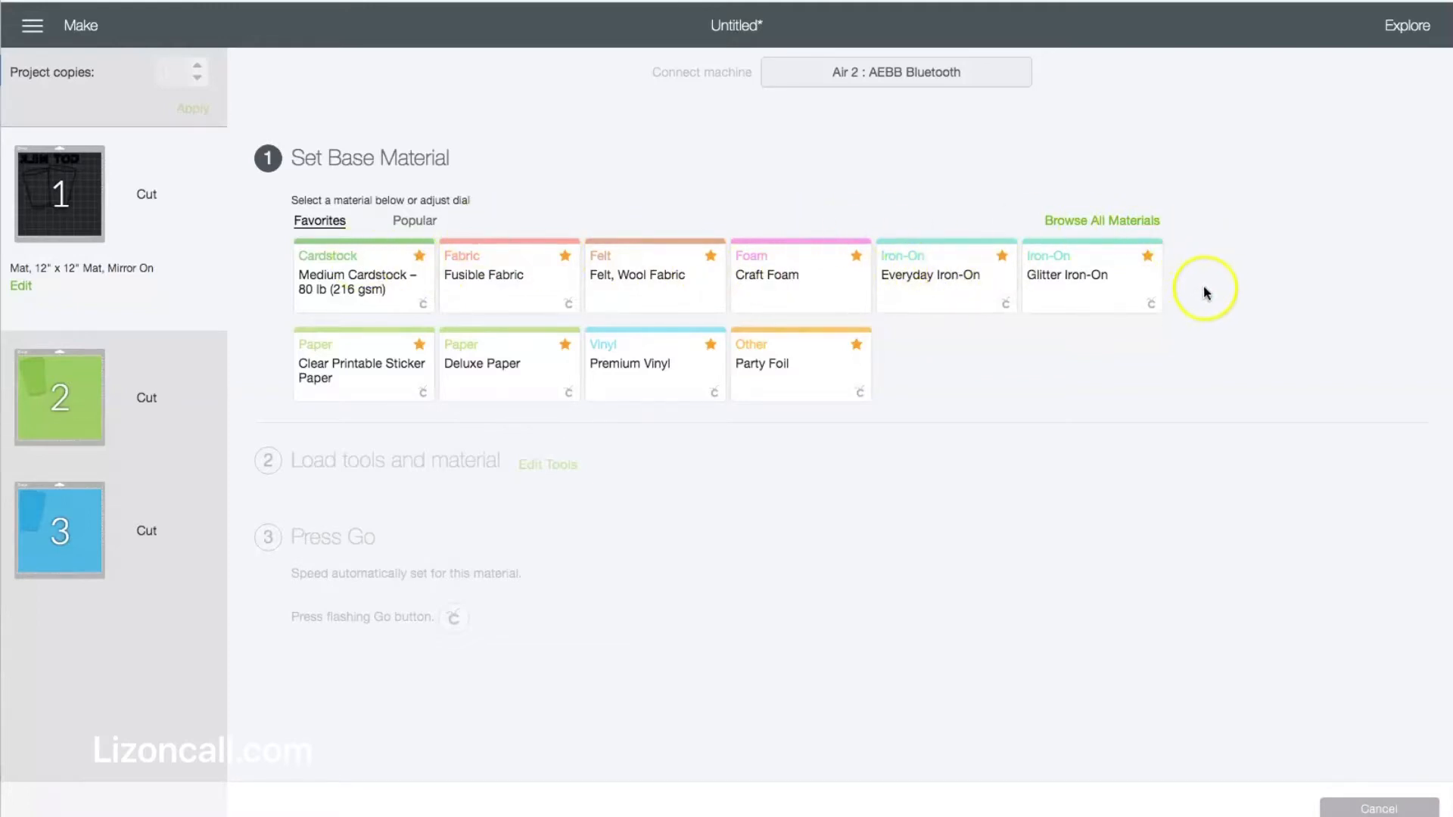
pyautogui.click(951, 284)
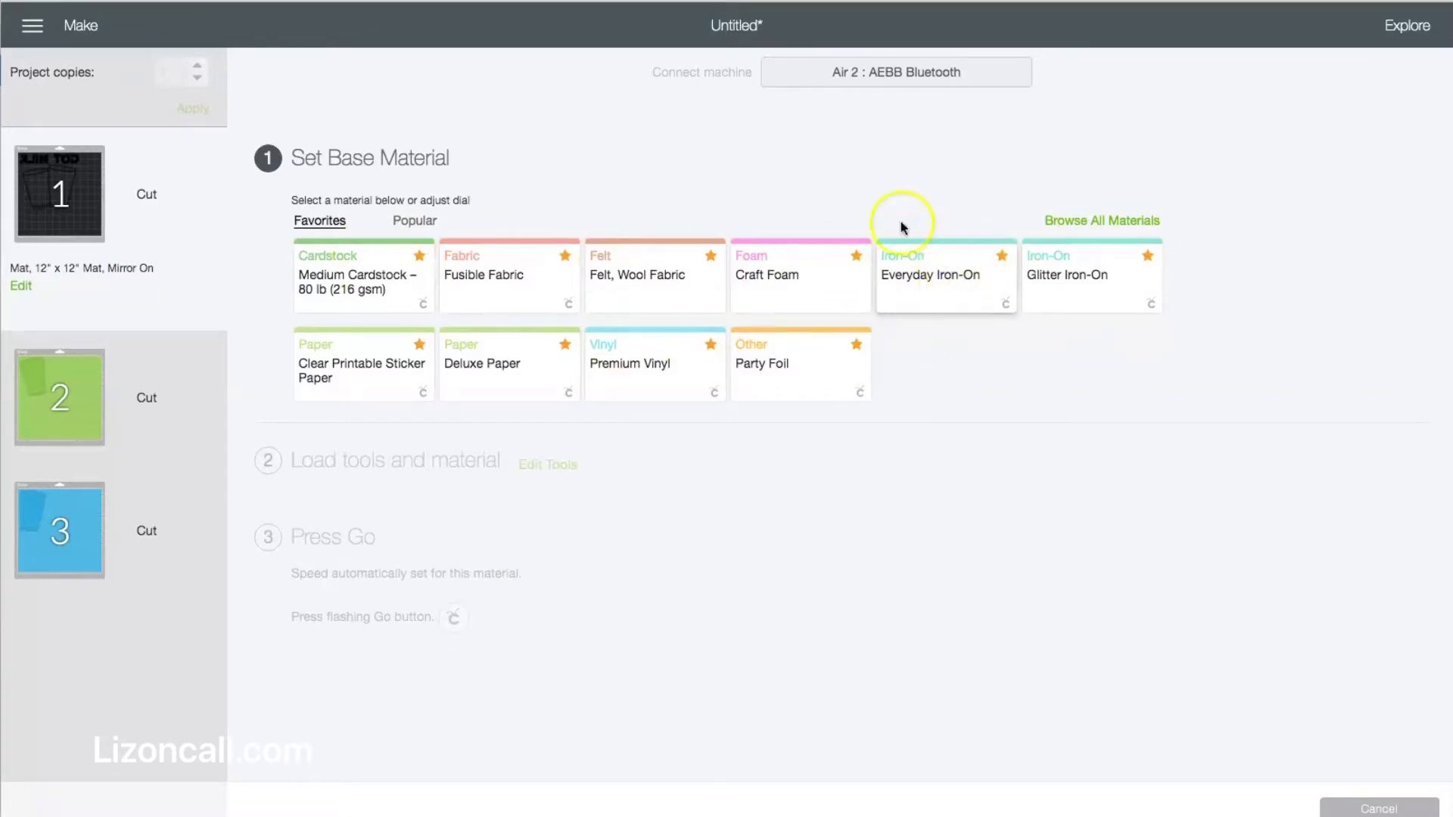
pyautogui.click(931, 263)
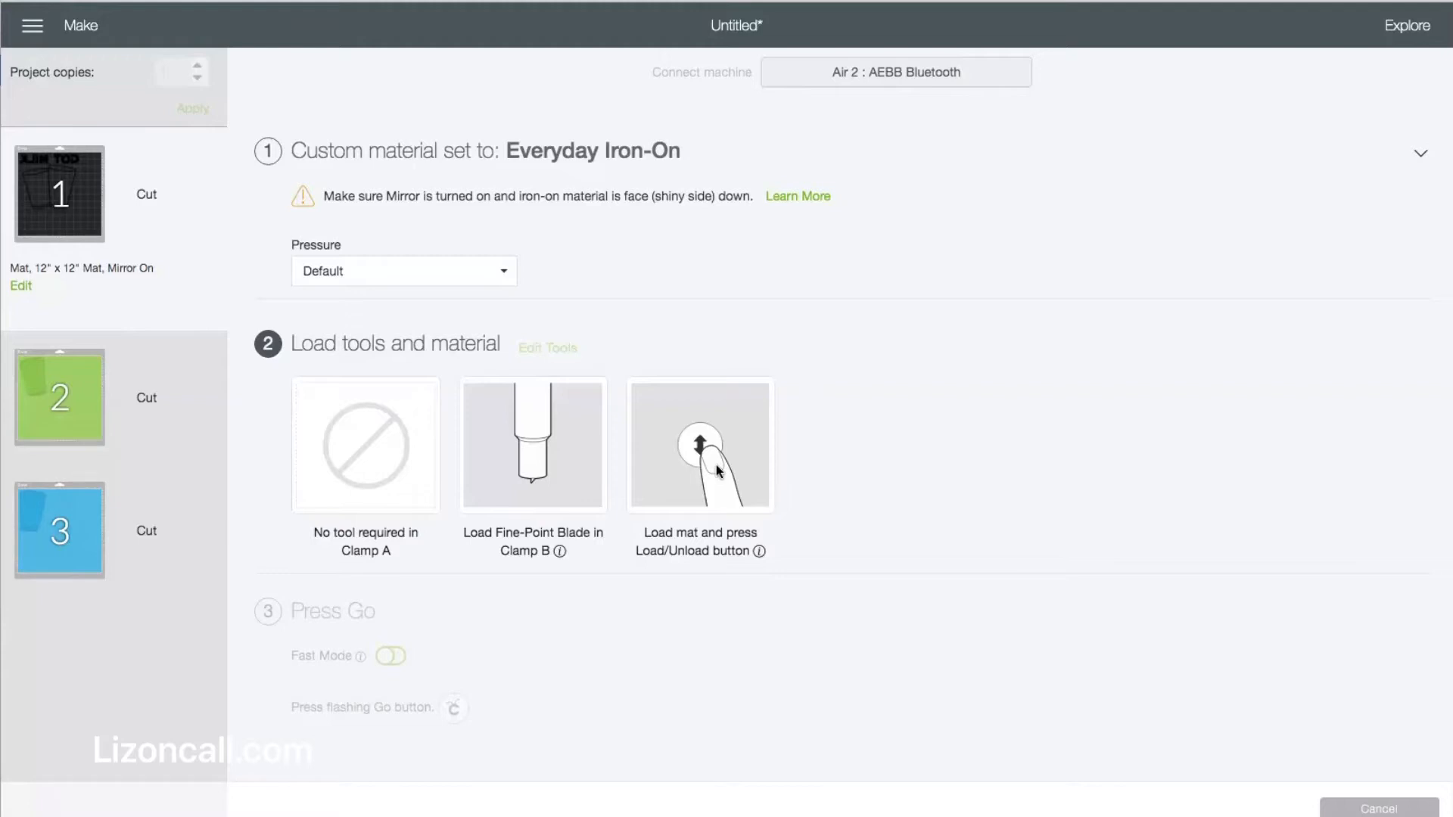
pyautogui.click(43, 796)
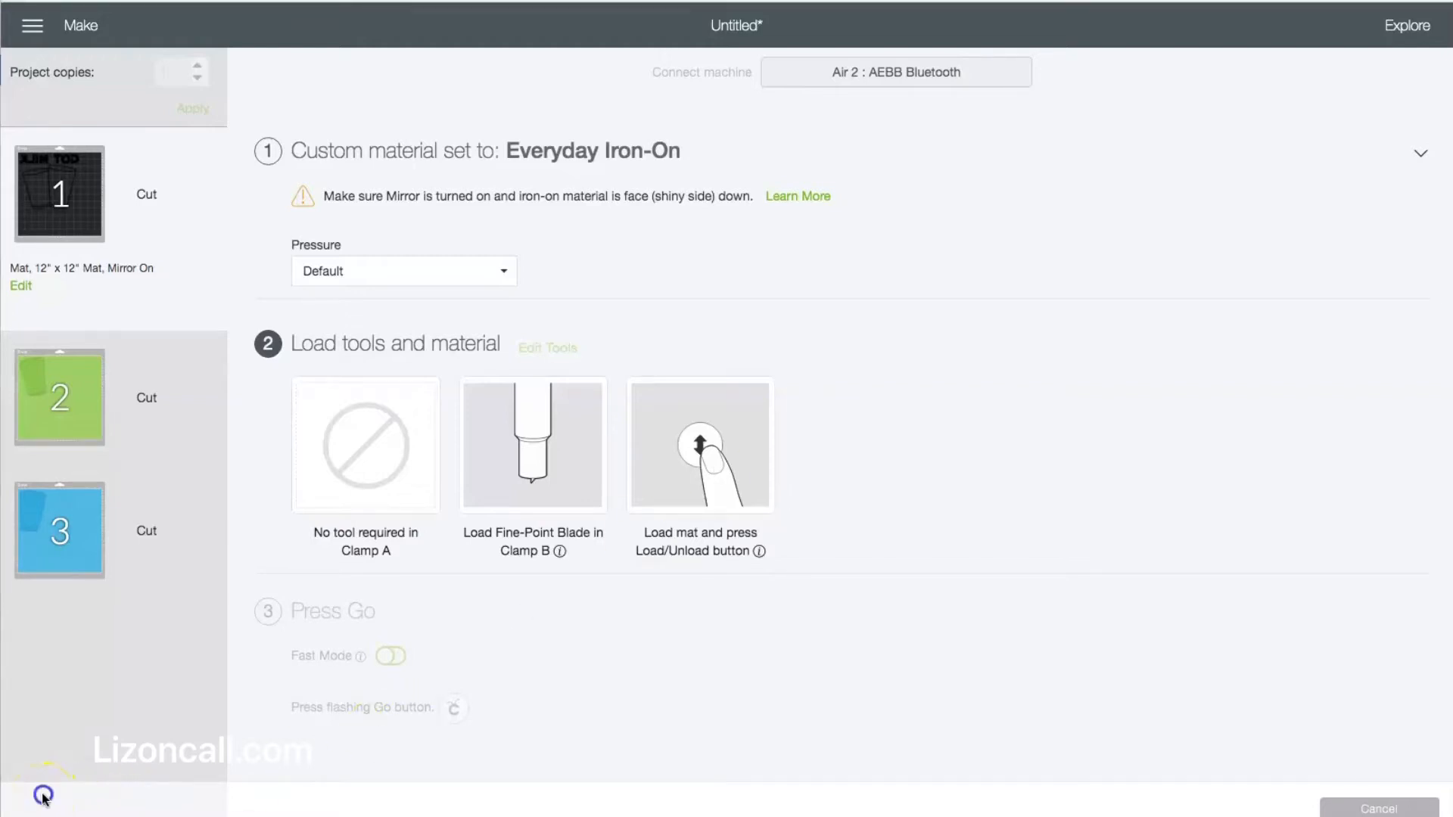